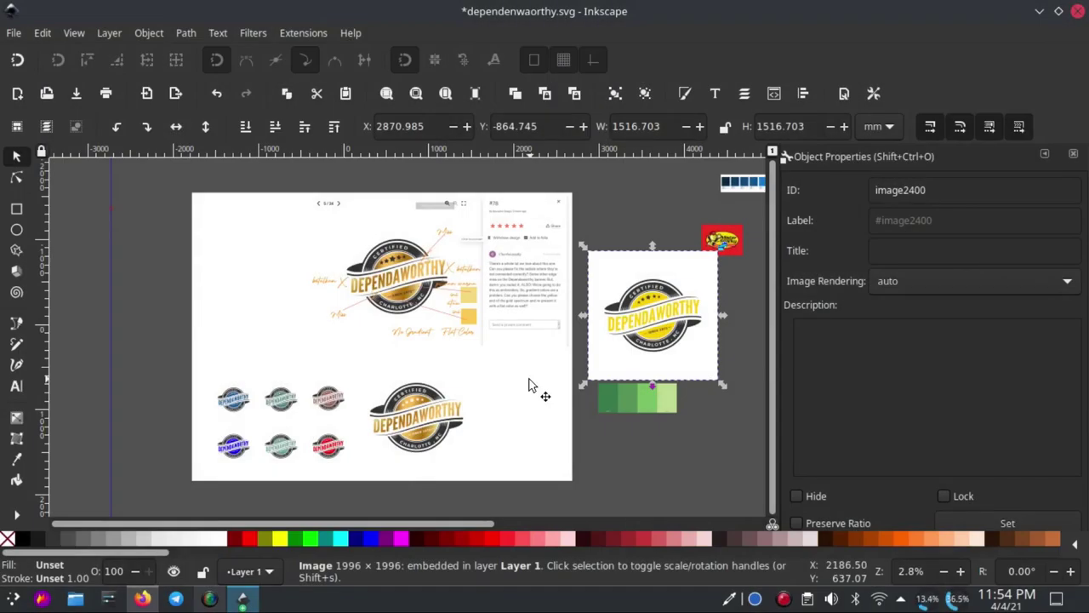
Step: Bring up the 99designs logo contest's Entries and filter them to Active designs
scroll(528, 319, "up", 1, "ctrl")
scroll(520, 297, "up", 1, "ctrl")
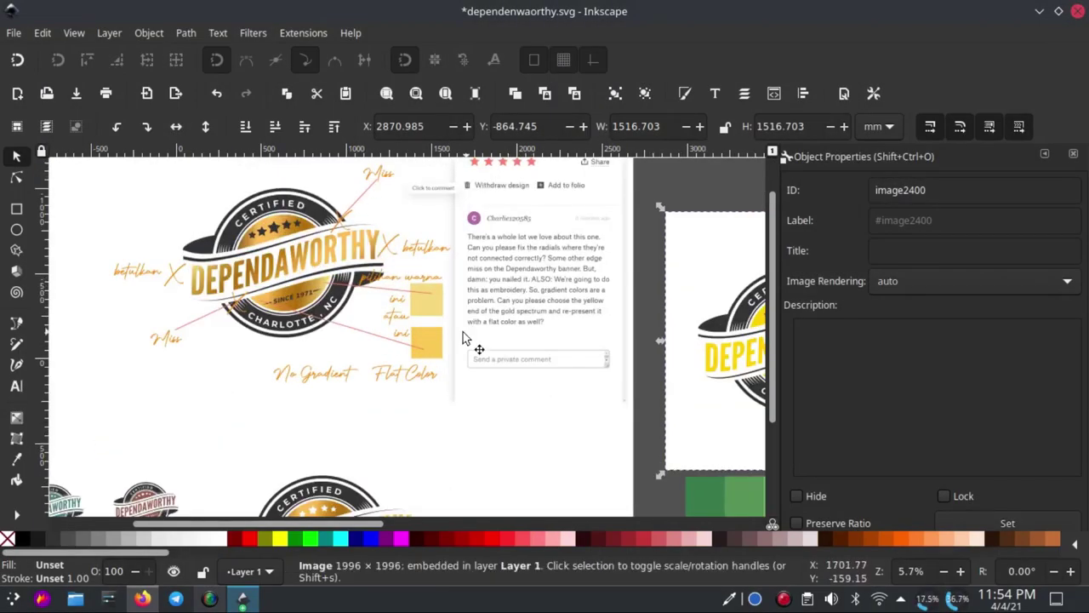
scroll(408, 263, "down", 1, "ctrl")
scroll(413, 263, "up", 1, "ctrl")
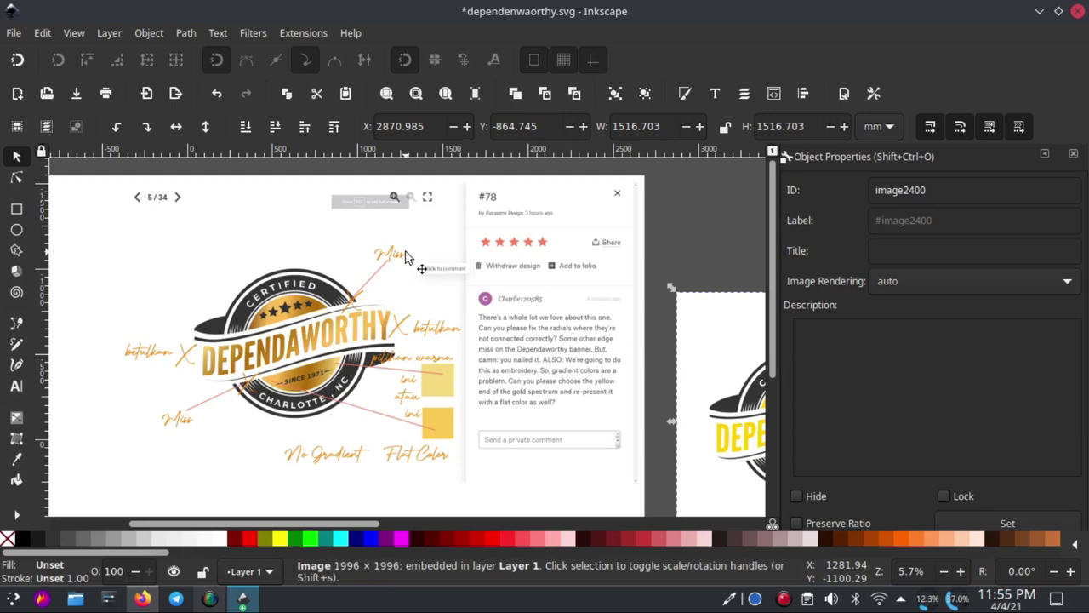
scroll(494, 227, "down", 2, "ctrl")
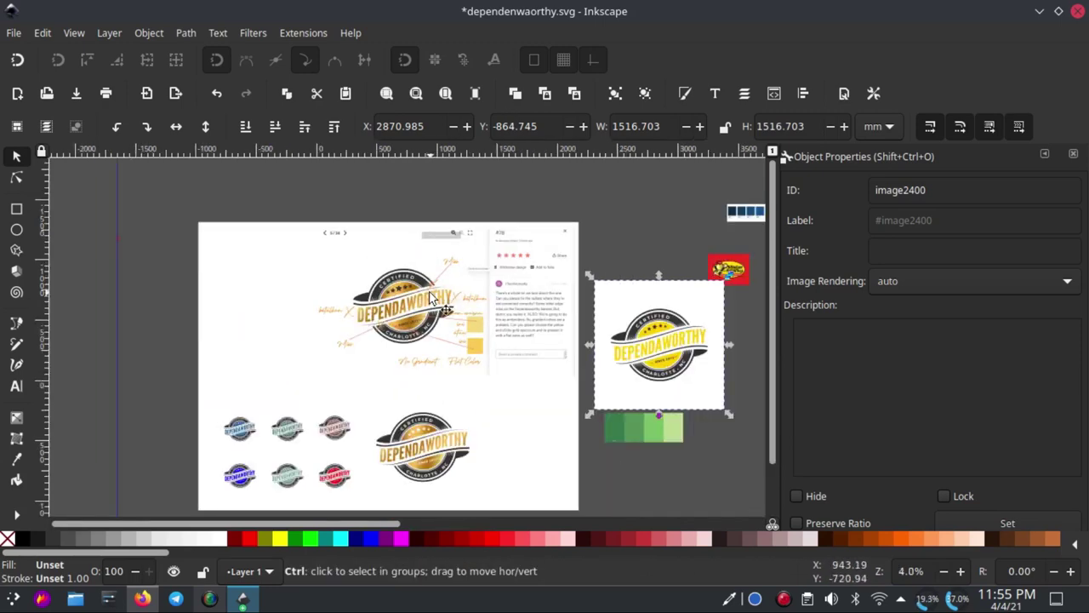
scroll(430, 296, "up", 3, "ctrl")
scroll(411, 324, "down", 2, "ctrl")
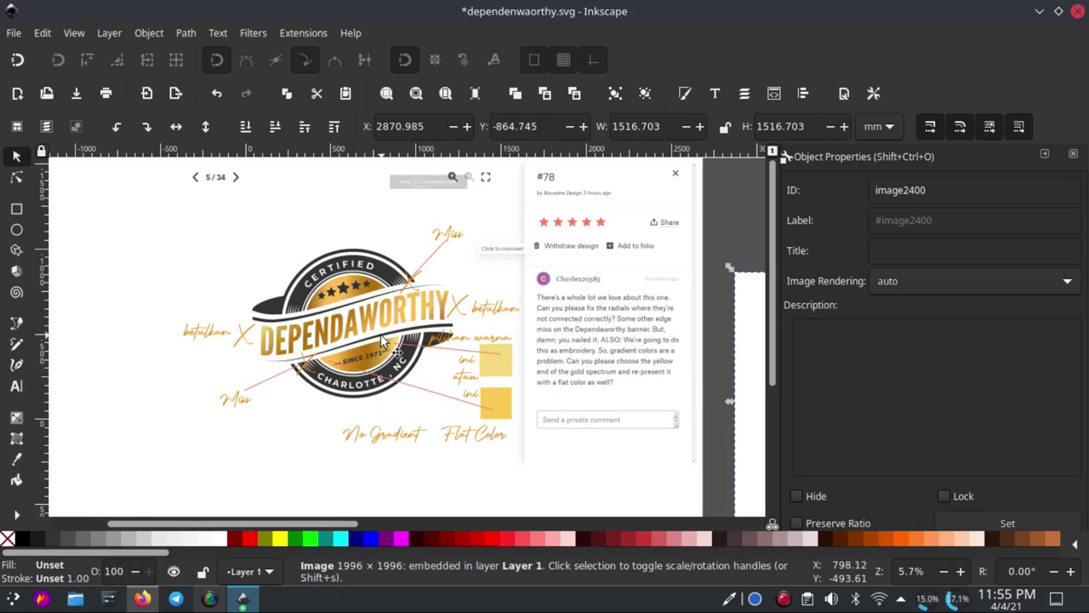
scroll(395, 320, "down", 1, "ctrl")
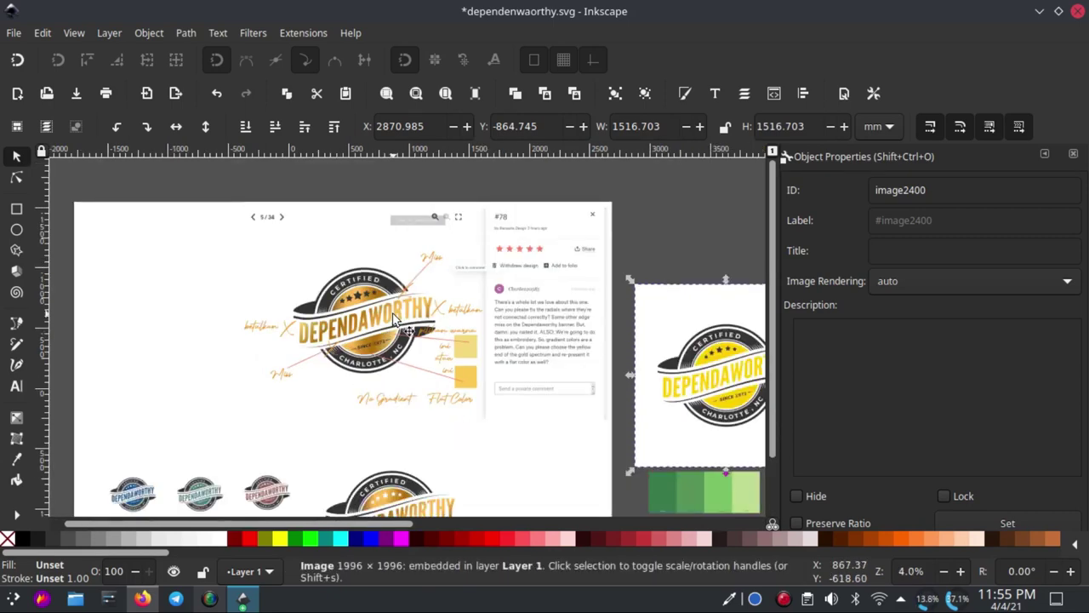
scroll(395, 320, "up", 2, "ctrl")
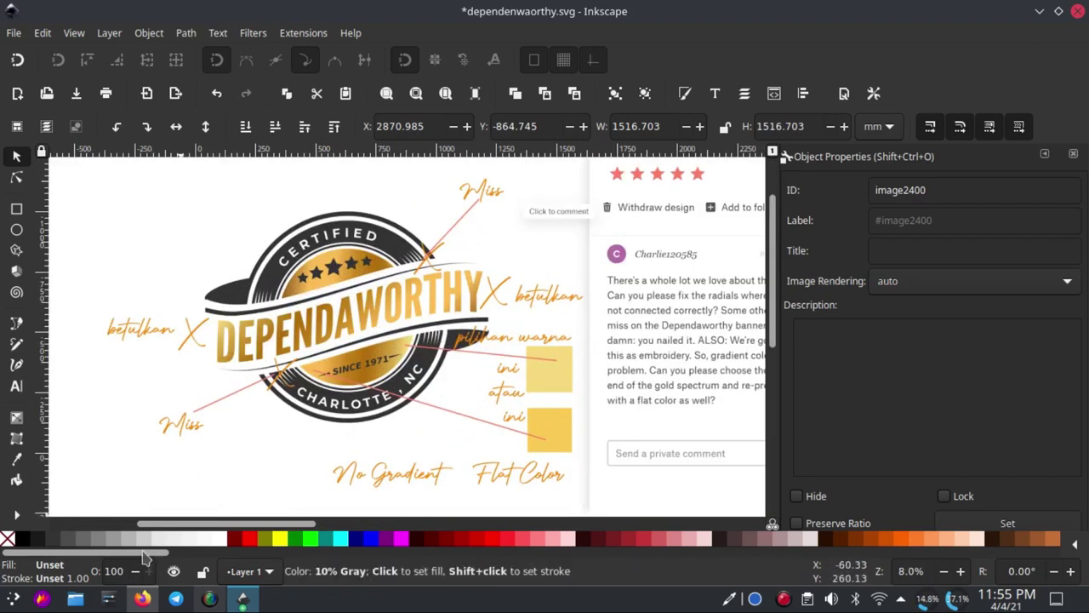
left_click(142, 598)
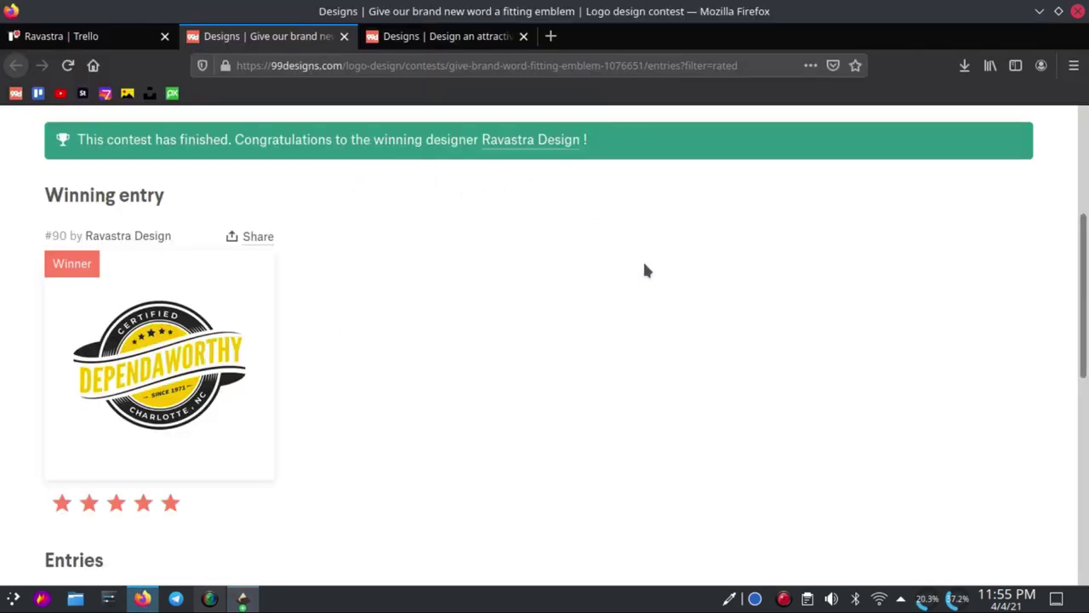
scroll(622, 278, "up", 3)
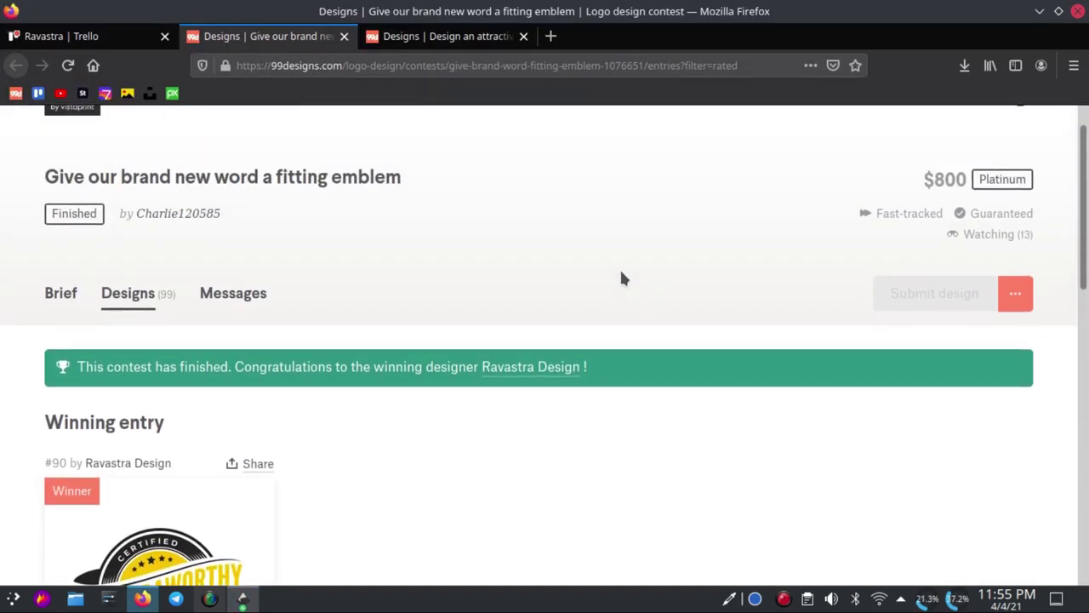
scroll(766, 229, "up", 1)
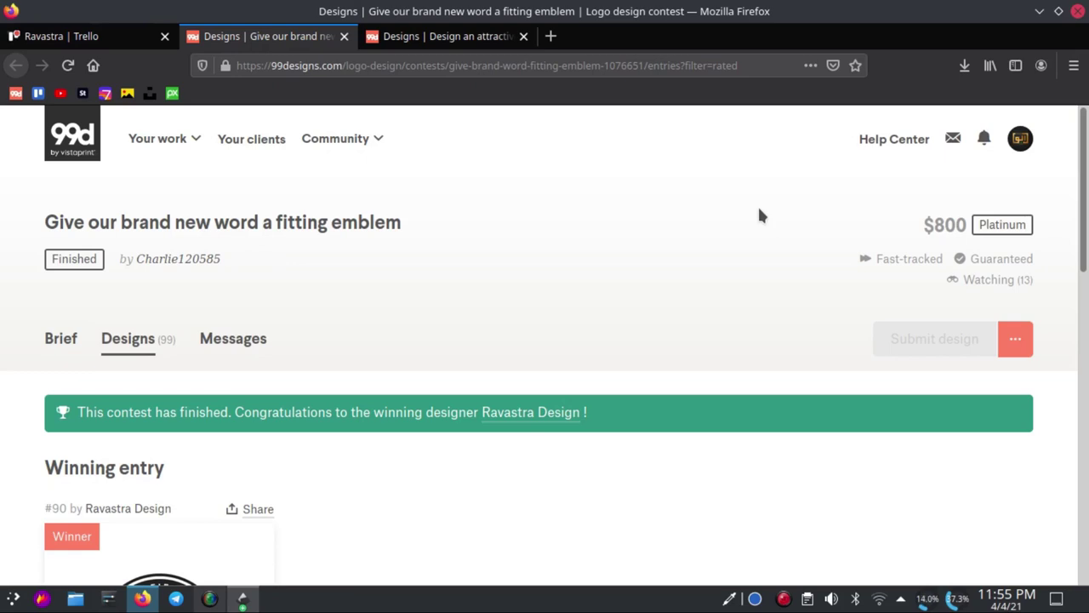
scroll(760, 216, "down", 2)
scroll(417, 328, "down", 5)
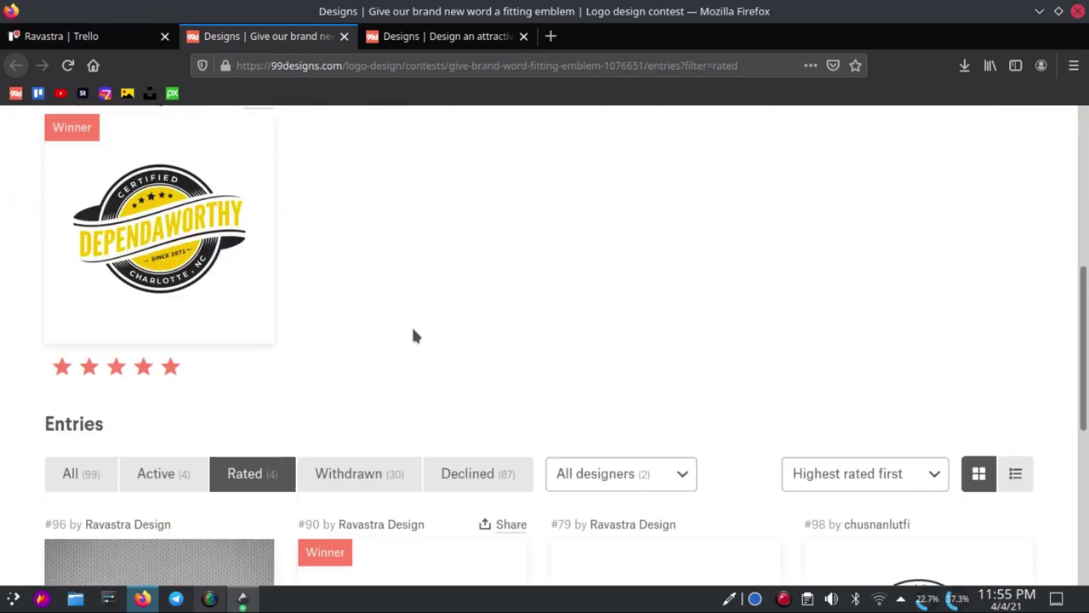
scroll(413, 340, "down", 2)
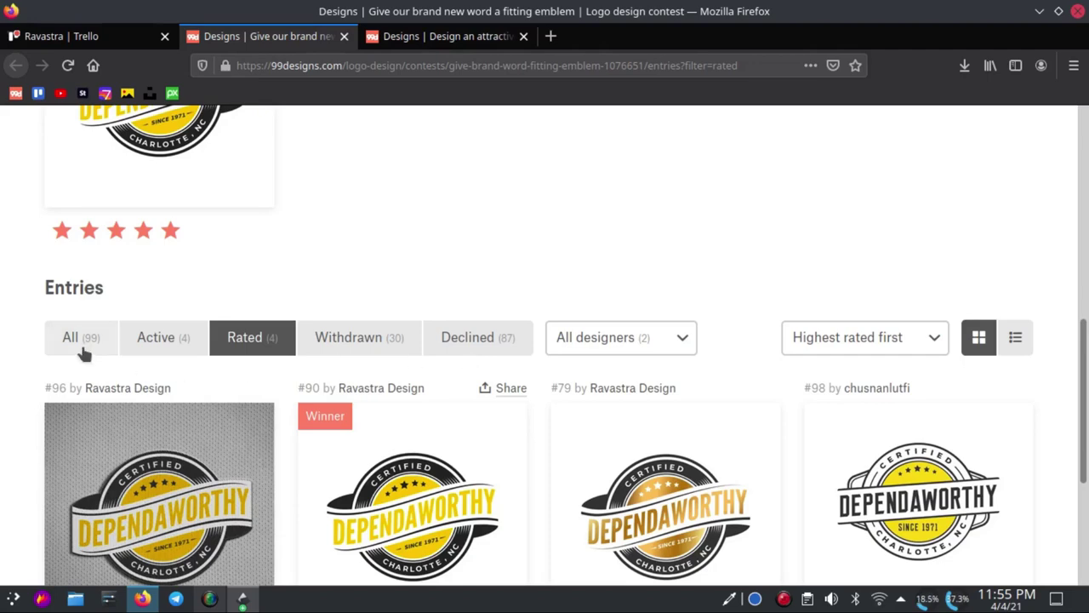
scroll(409, 402, "down", 1)
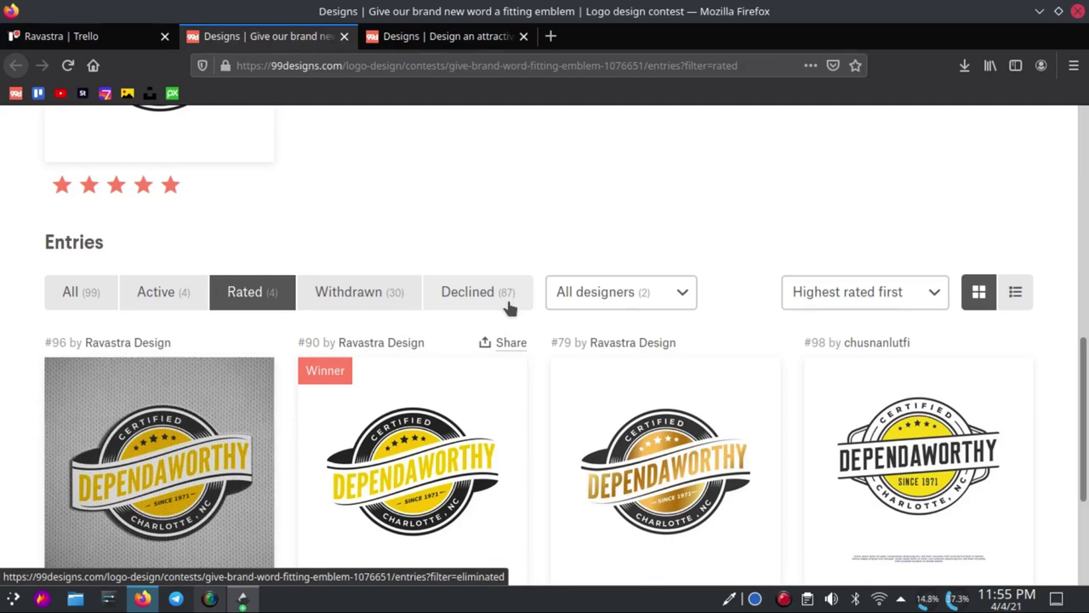
left_click(158, 296)
Step: Open the Brief for the 'Give our brand new word a fitting emblem' contest
scroll(444, 400, "down", 4)
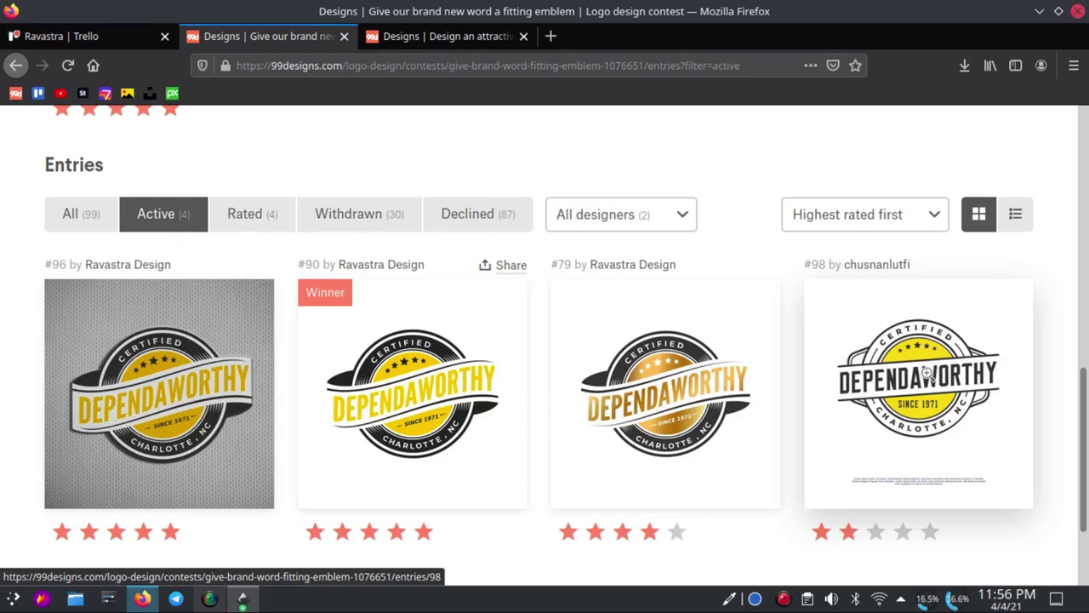
scroll(624, 436, "down", 3)
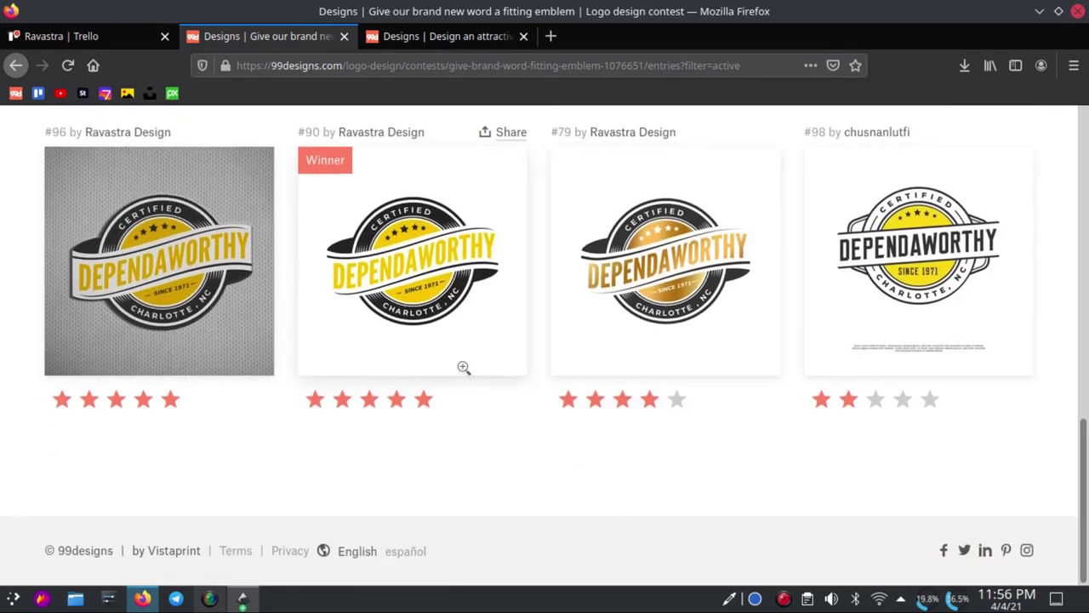
scroll(502, 357, "up", 2)
scroll(494, 355, "up", 2)
scroll(459, 351, "up", 2)
scroll(340, 345, "up", 1)
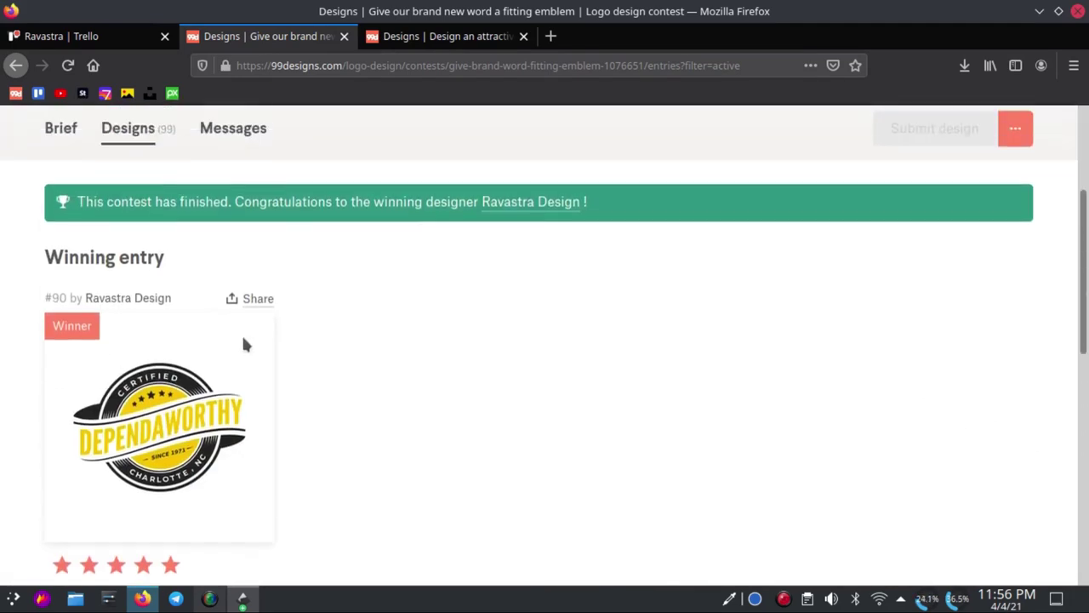
scroll(86, 271, "up", 2)
left_click(72, 269)
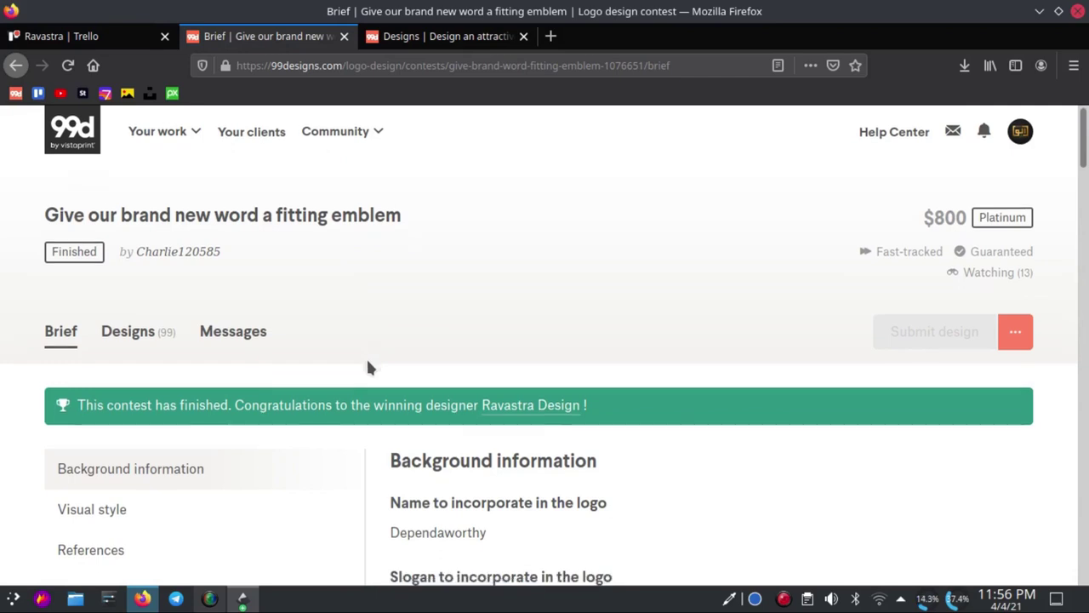
scroll(371, 366, "down", 3)
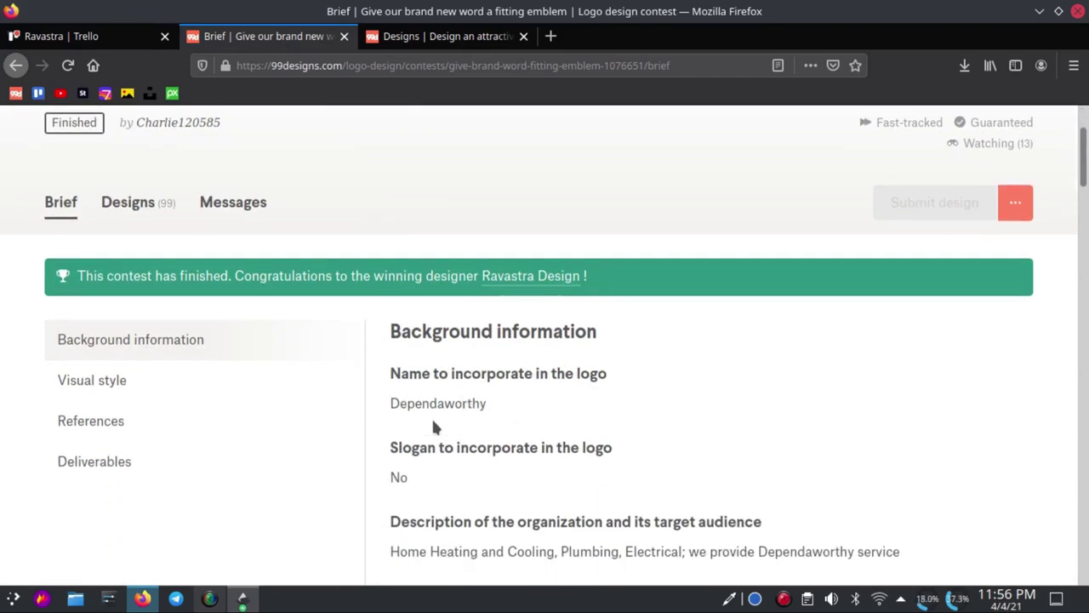
scroll(500, 397, "down", 2)
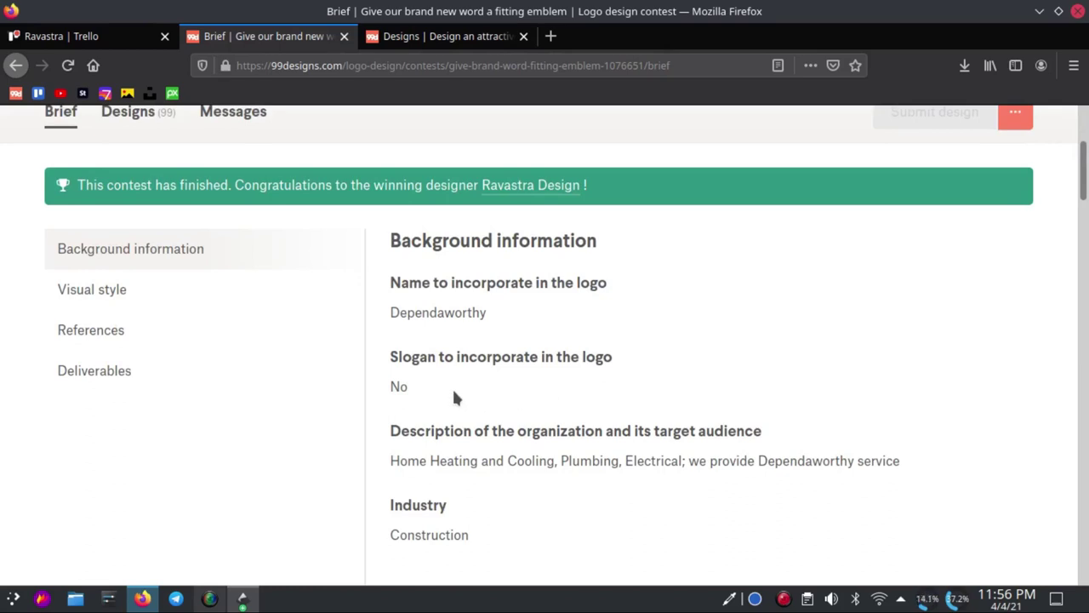
scroll(456, 393, "down", 2)
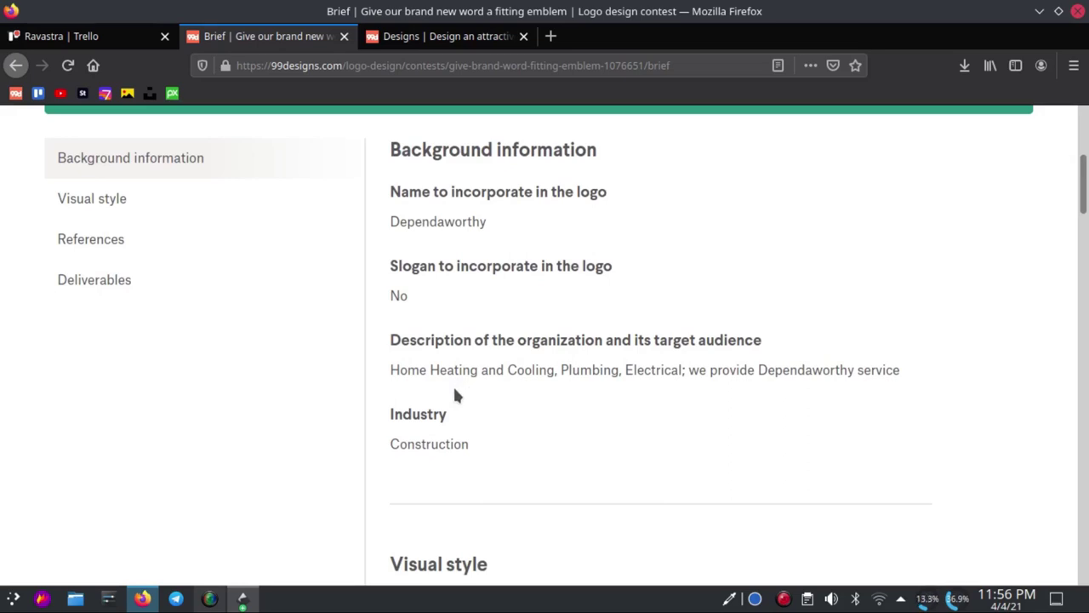
scroll(593, 413, "down", 2)
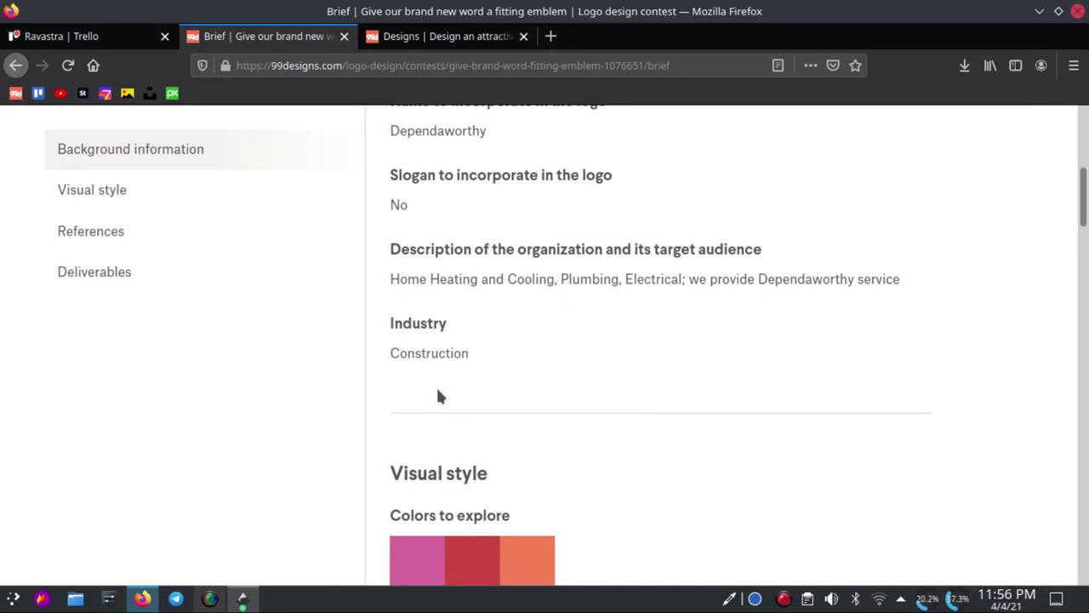
scroll(430, 379, "down", 3)
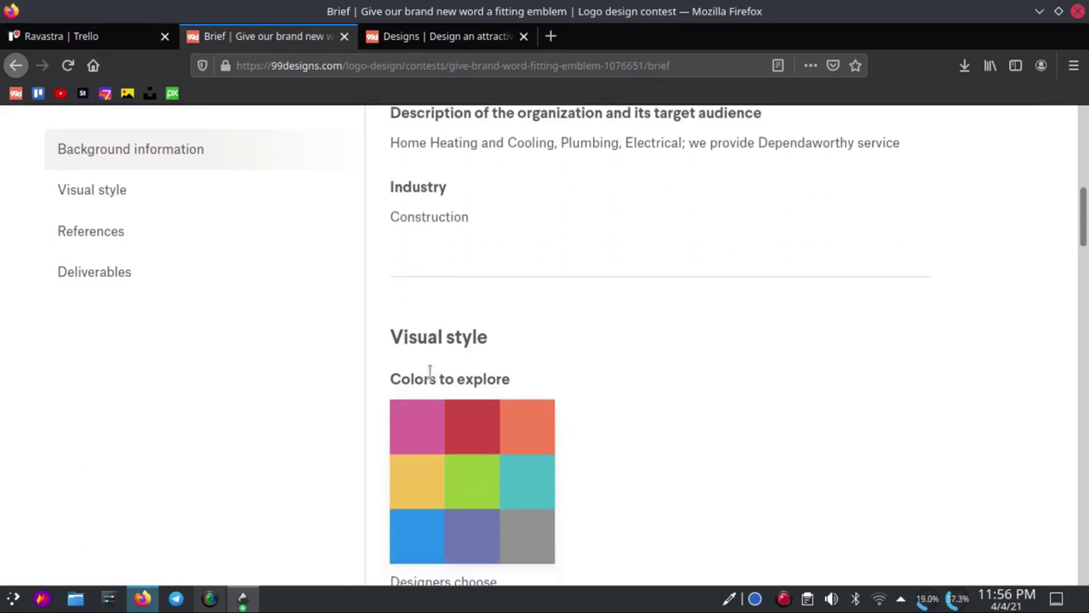
scroll(430, 378, "down", 2)
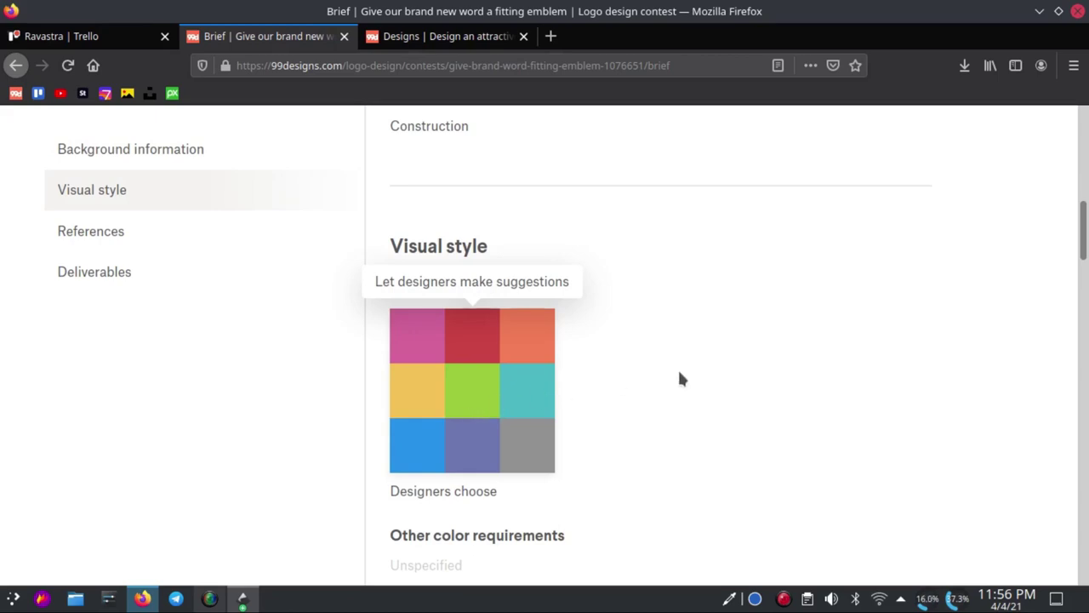
scroll(681, 368, "down", 2)
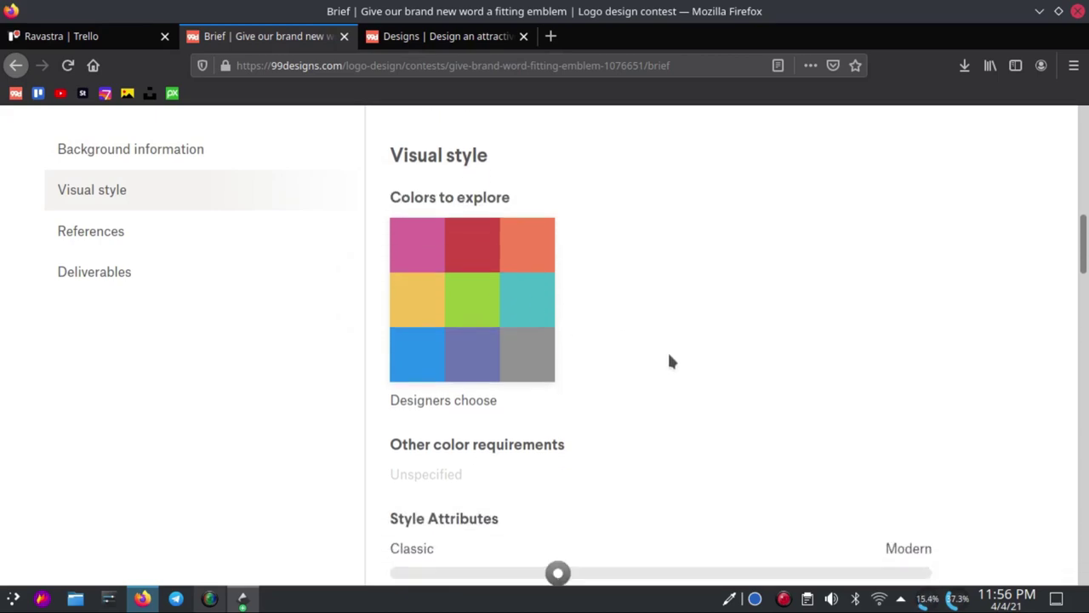
scroll(669, 361, "down", 3)
scroll(595, 379, "down", 2)
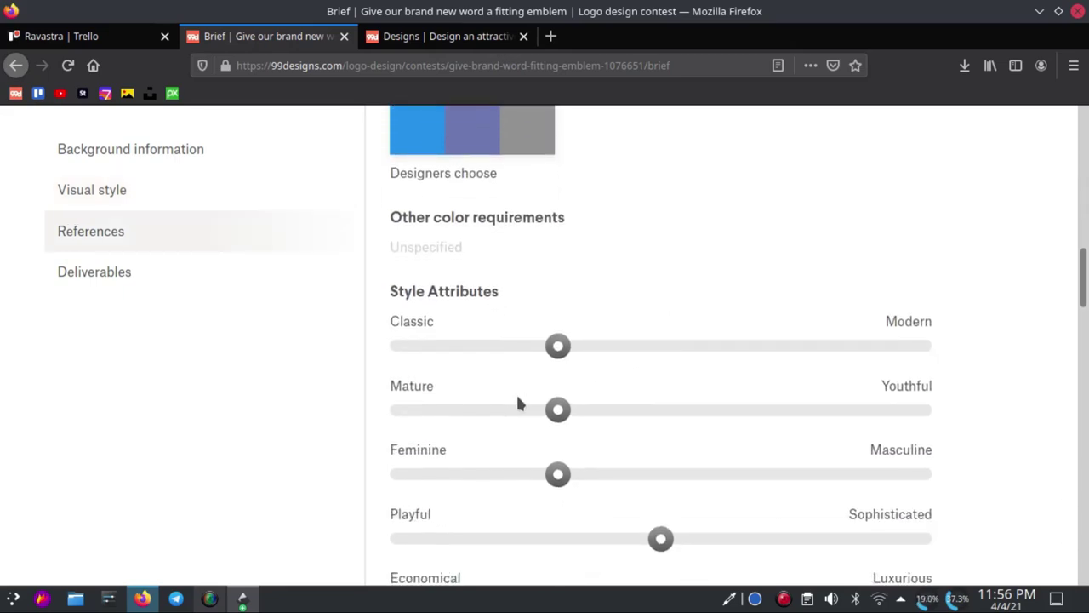
scroll(519, 404, "down", 2)
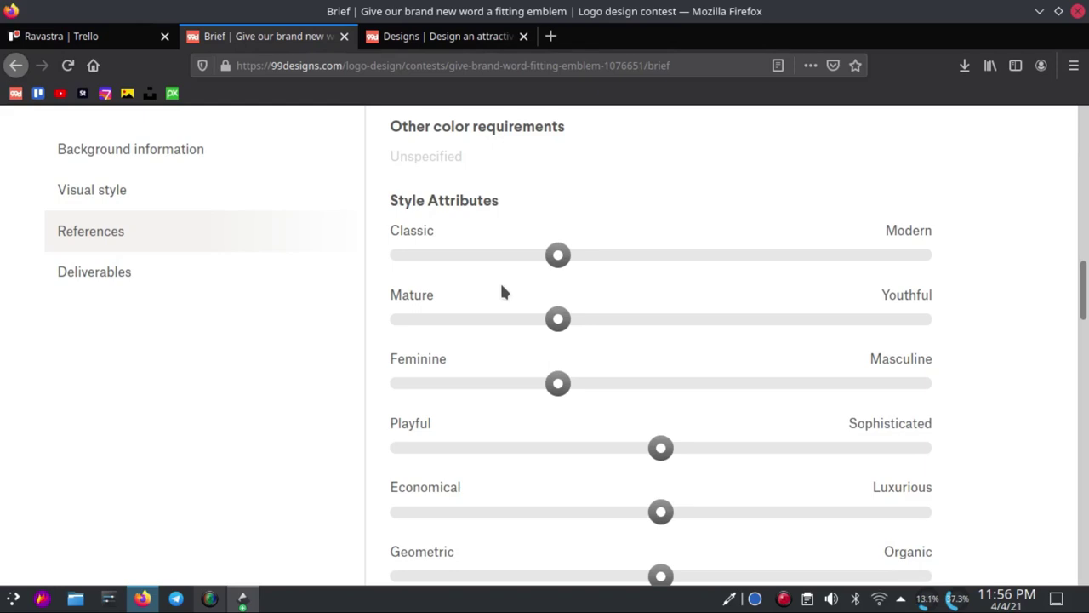
scroll(511, 357, "down", 2)
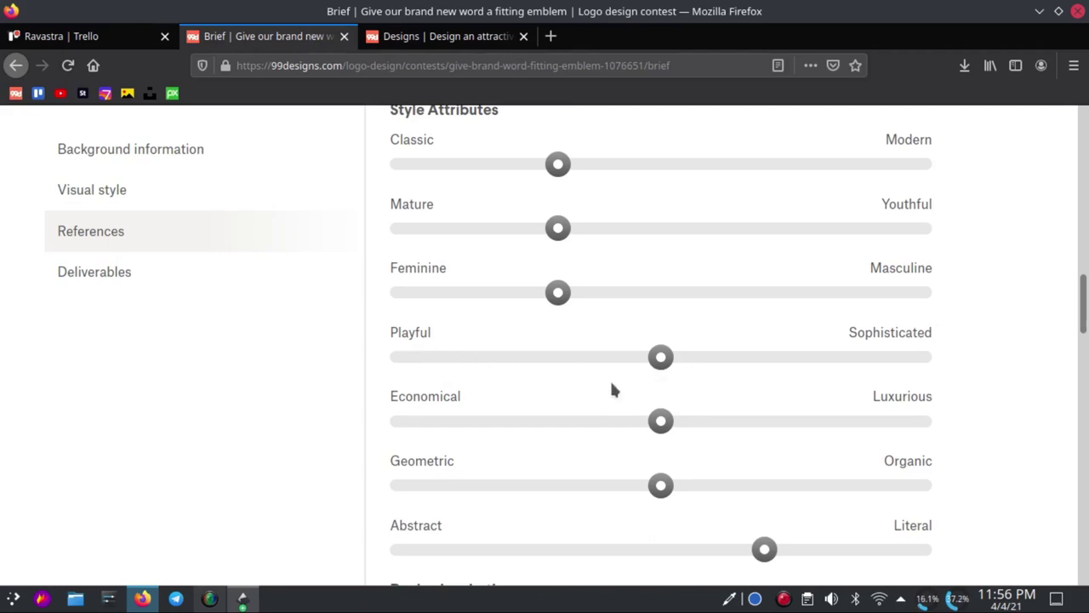
scroll(642, 426, "down", 3)
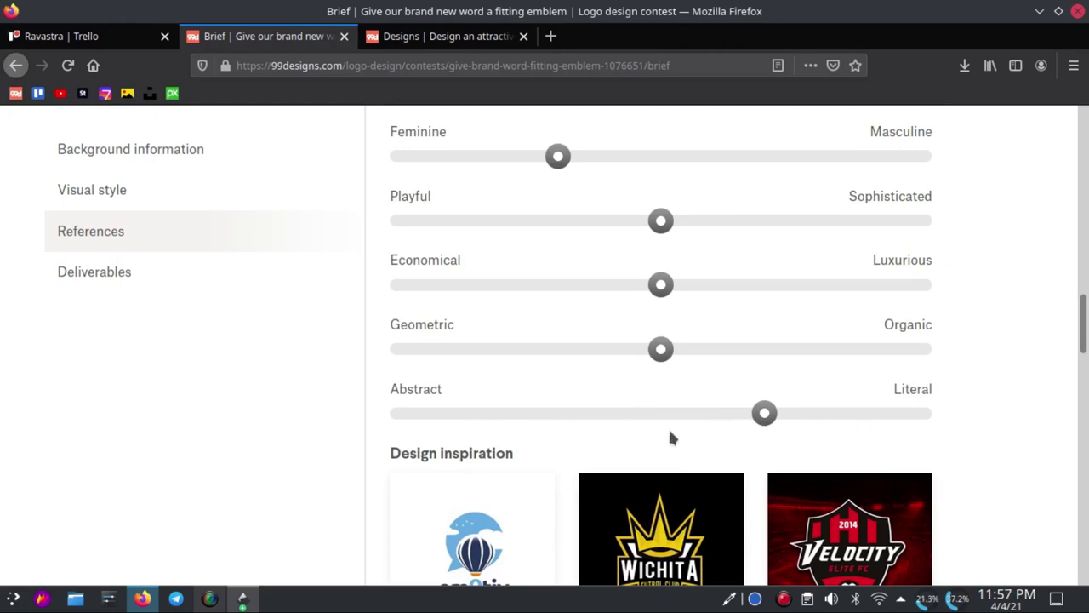
Step: Scroll the brief past References to Other notes on the yellow-and-black scheme and Contest deliverables
scroll(672, 437, "down", 3)
scroll(621, 438, "down", 3)
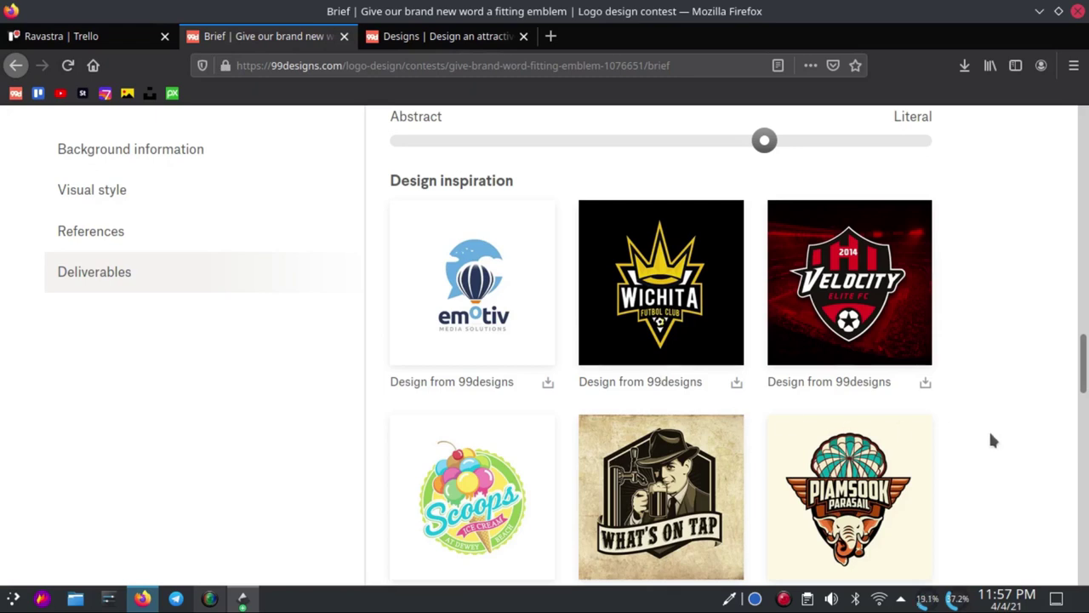
scroll(989, 435, "down", 1)
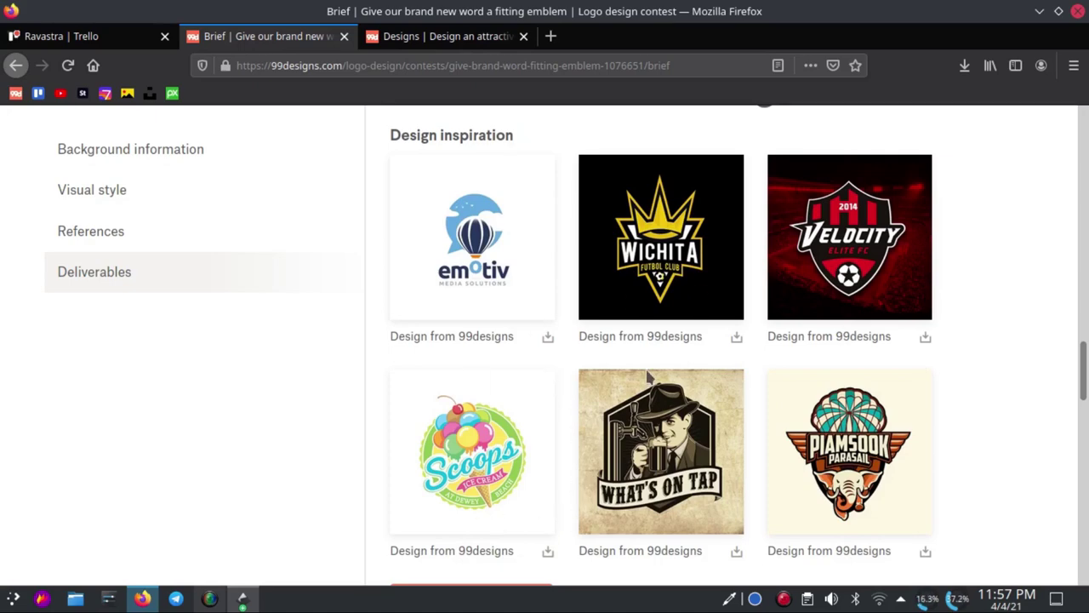
scroll(648, 375, "down", 2)
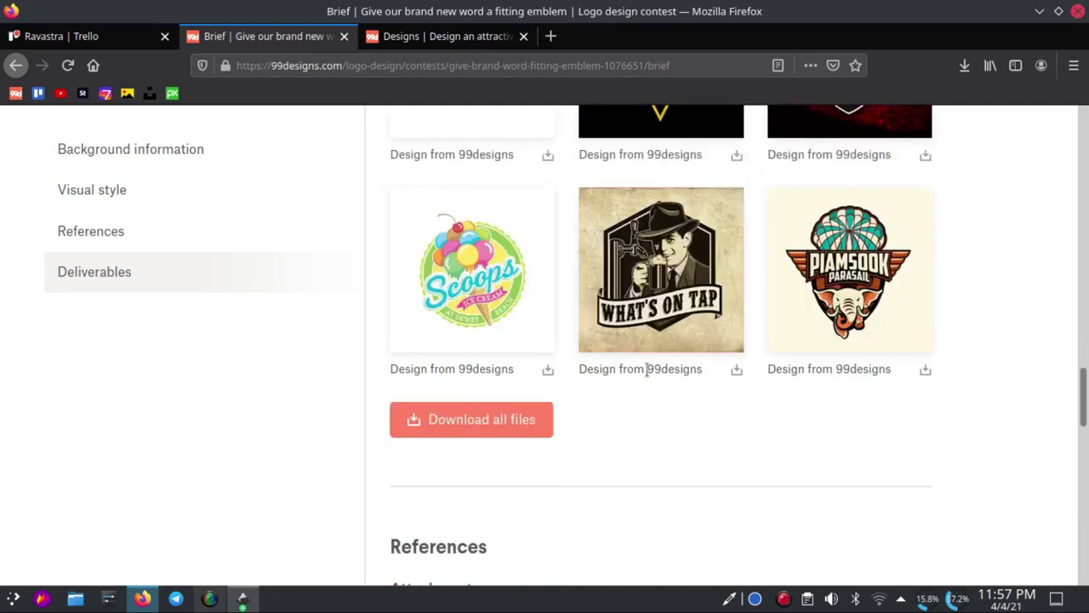
scroll(572, 480, "down", 1)
scroll(576, 484, "down", 3)
scroll(581, 406, "down", 1)
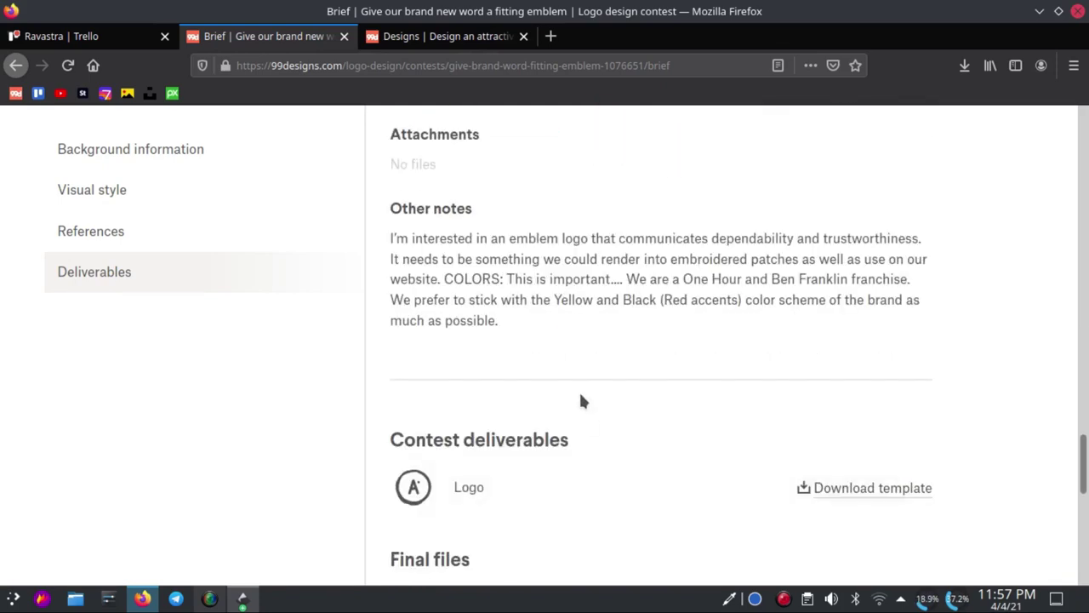
left_click(243, 598)
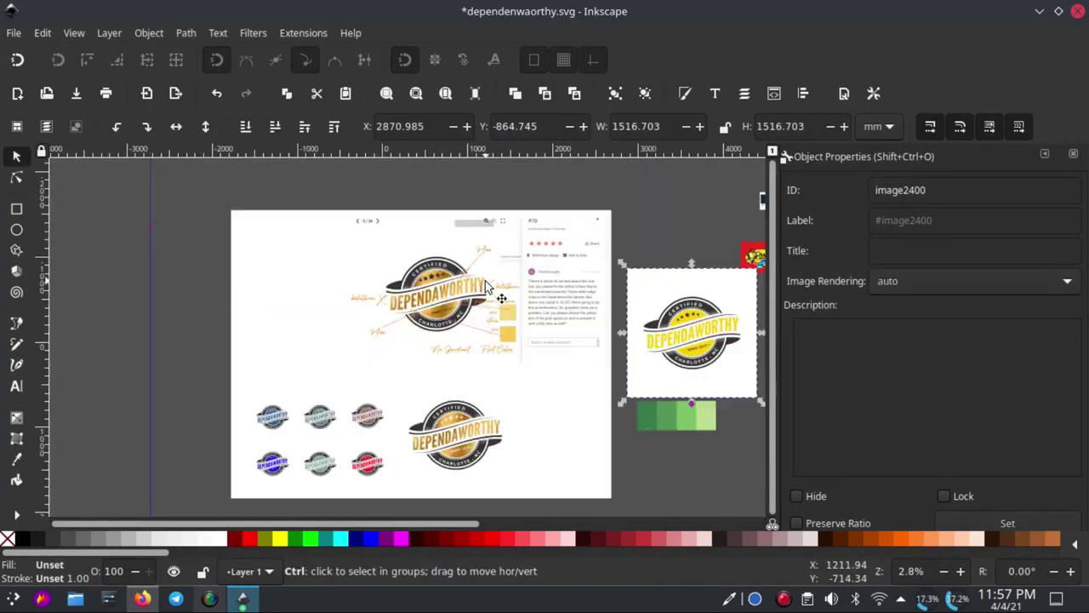
Step: Zoom around the flat yellow reference logo in Inkscape, then return to the brief in Firefox
scroll(436, 306, "down", 3, "ctrl")
scroll(438, 298, "up", 3, "ctrl")
scroll(438, 299, "down", 3, "ctrl")
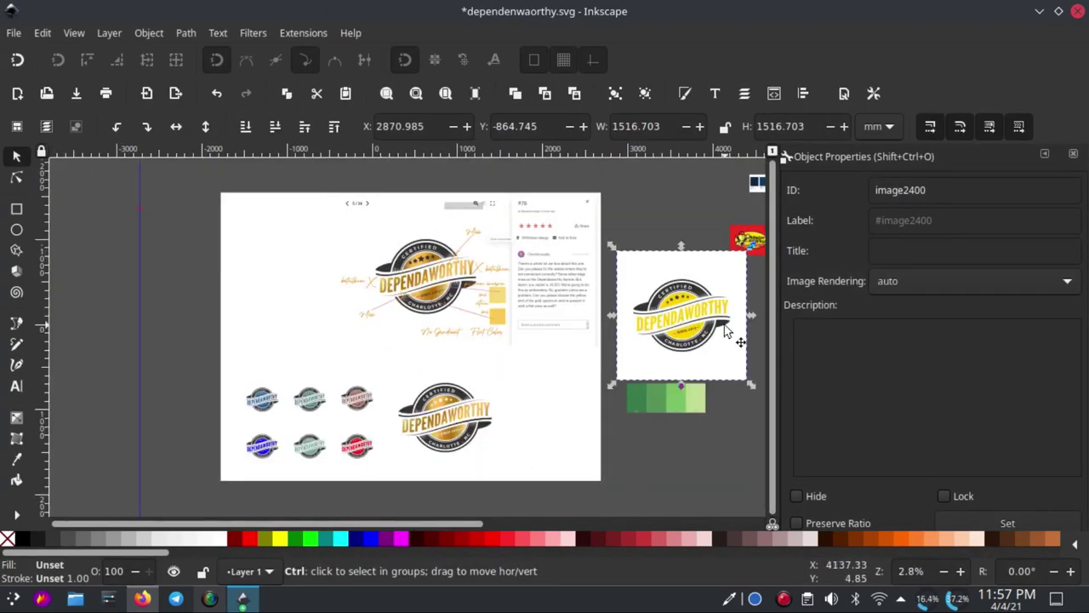
scroll(732, 334, "up", 3, "ctrl")
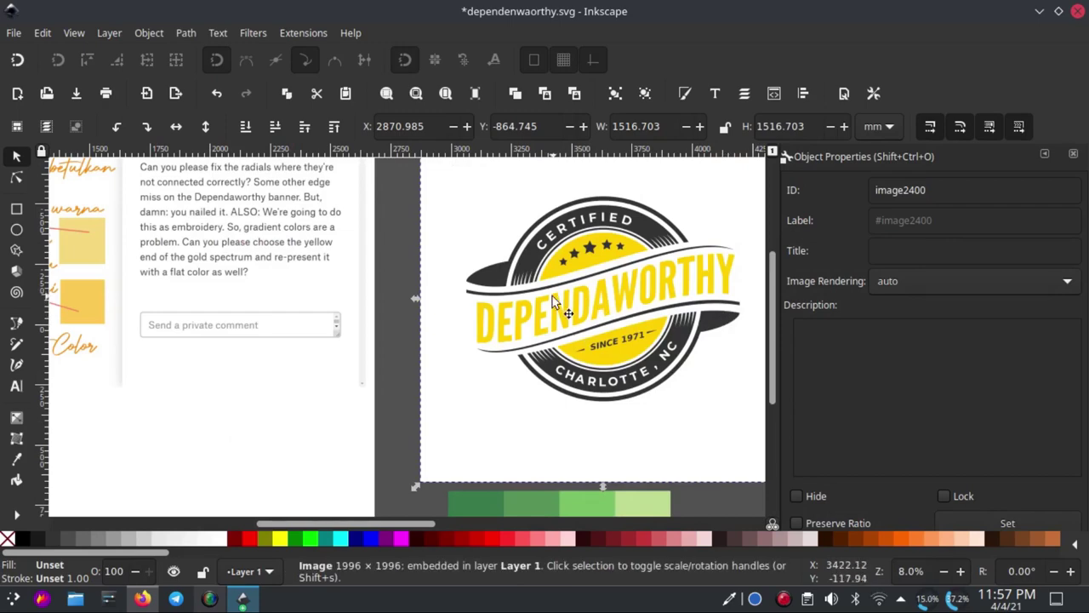
scroll(466, 305, "down", 1, "ctrl")
scroll(576, 296, "up", 3, "ctrl")
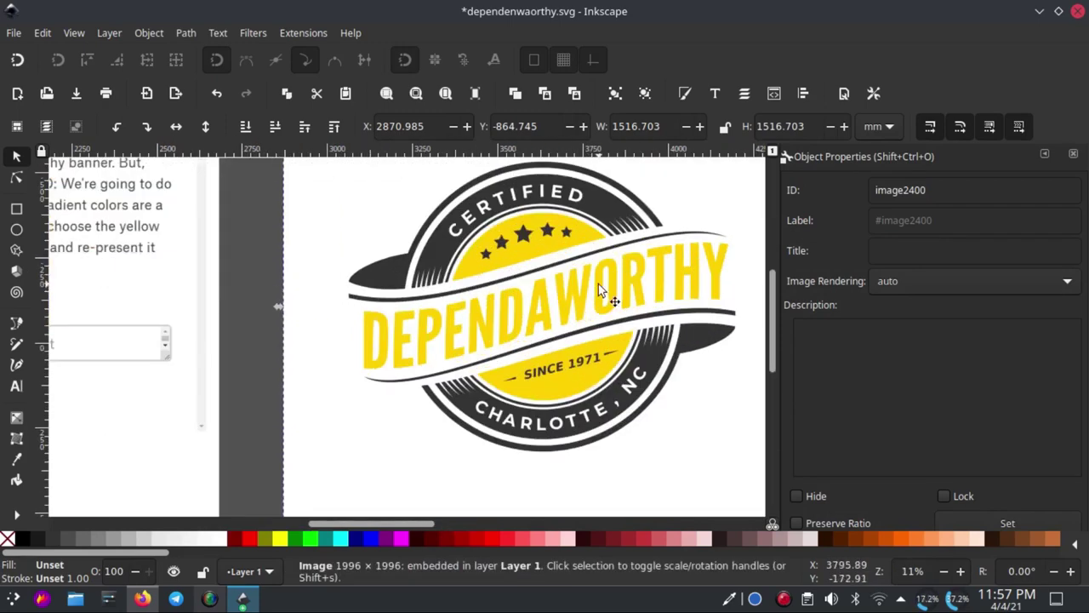
scroll(599, 285, "down", 3, "ctrl")
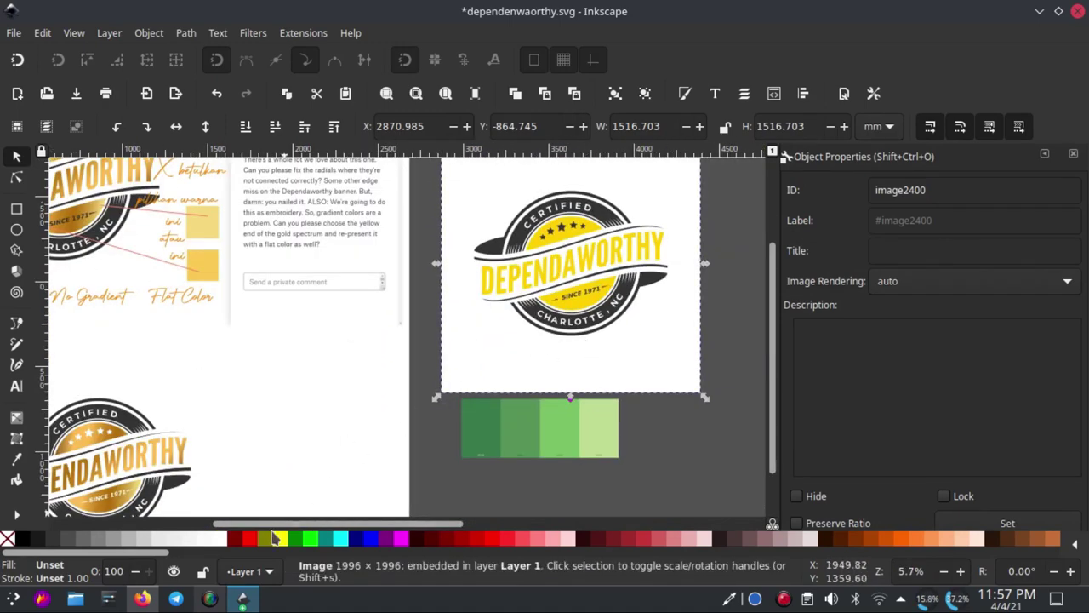
key("alt+Tab")
scroll(995, 394, "up", 3)
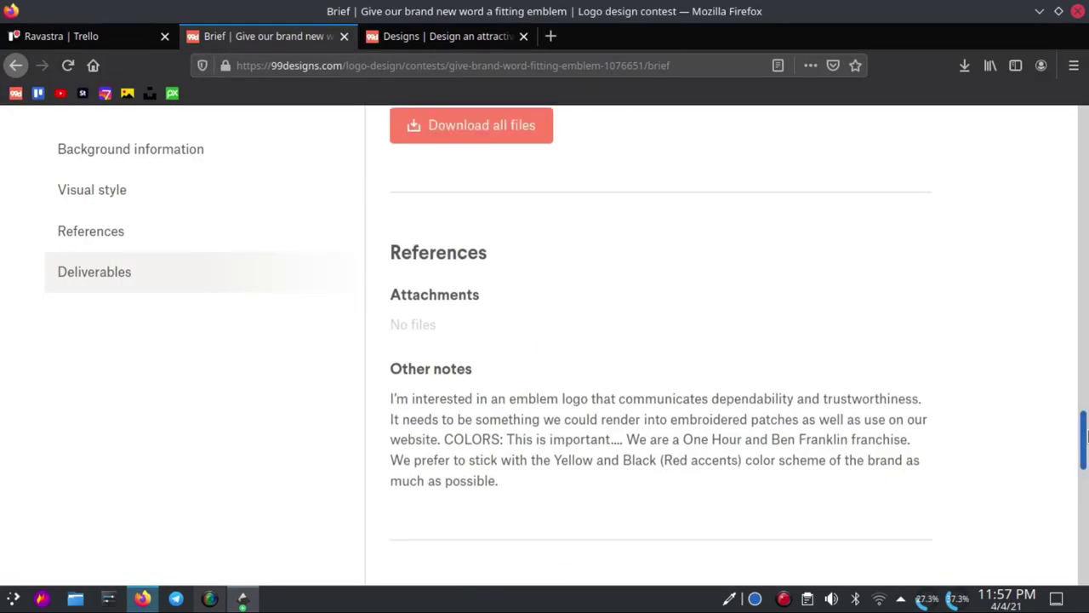
Step: Open the Designs tab and scroll to the Entries grid with winner #90 and the others
scroll(994, 394, "up", 10)
left_click(153, 350)
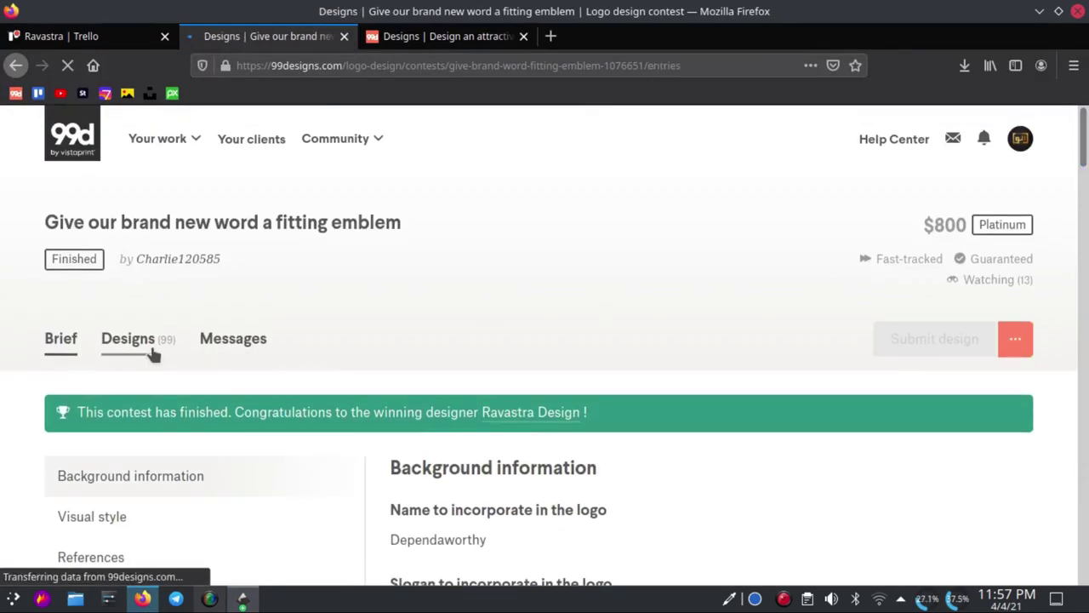
scroll(694, 390, "down", 3)
scroll(694, 390, "down", 2)
scroll(641, 363, "down", 1)
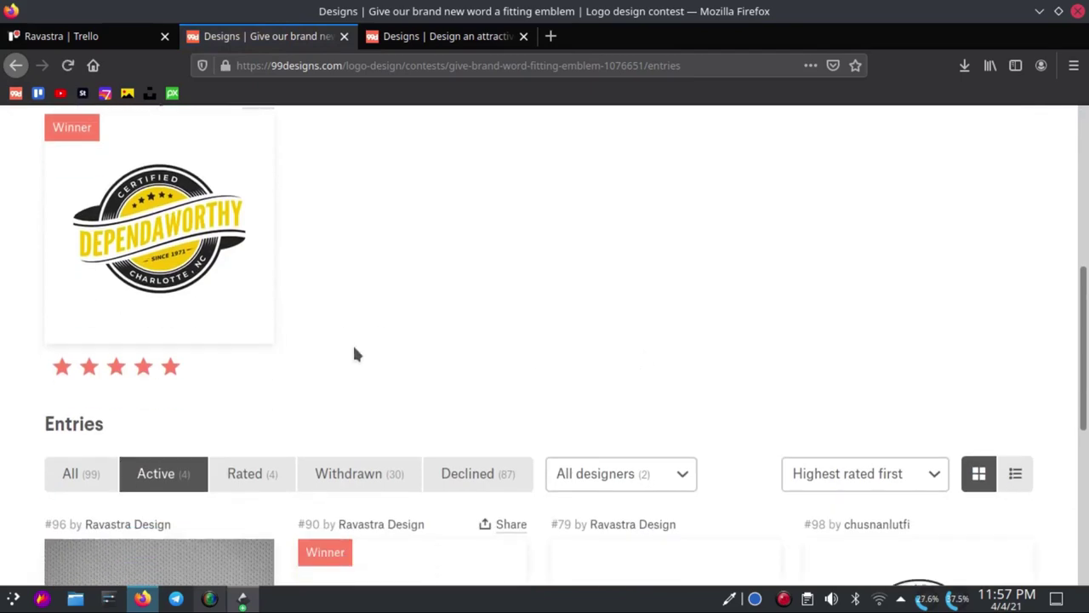
scroll(355, 355, "down", 3)
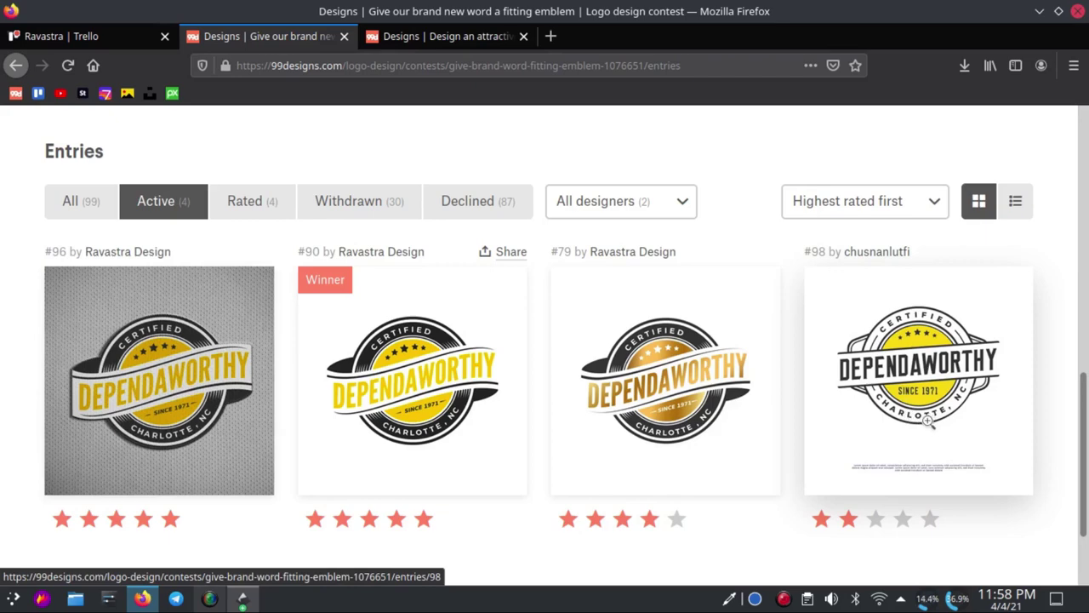
Step: Nudge the flat yellow reference image down and to the right in dependenwaorthy.svg
left_click(243, 599)
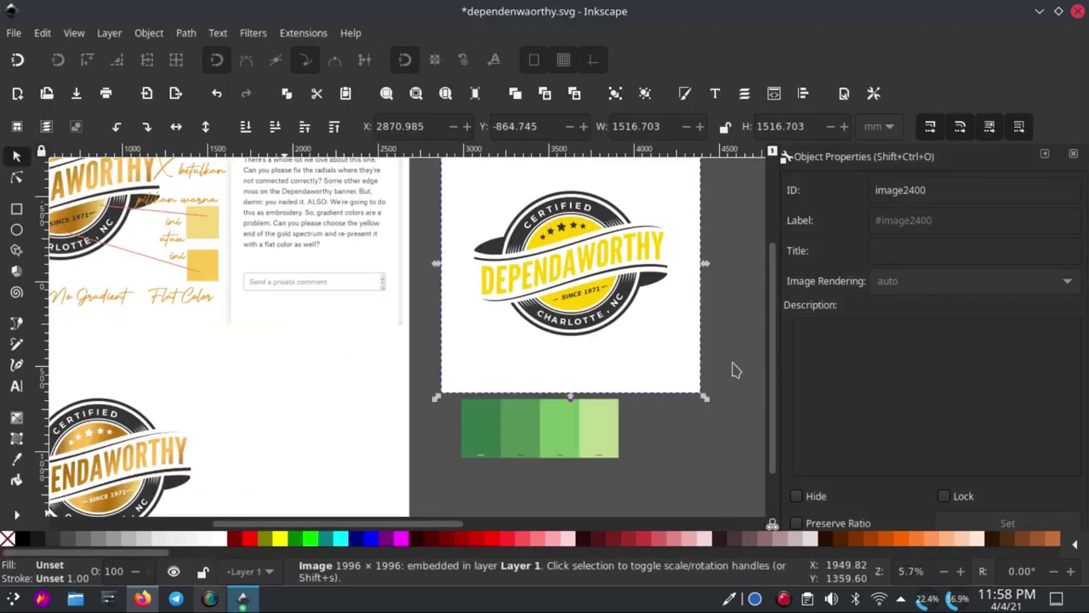
scroll(578, 274, "down", 1)
scroll(587, 255, "up", 2)
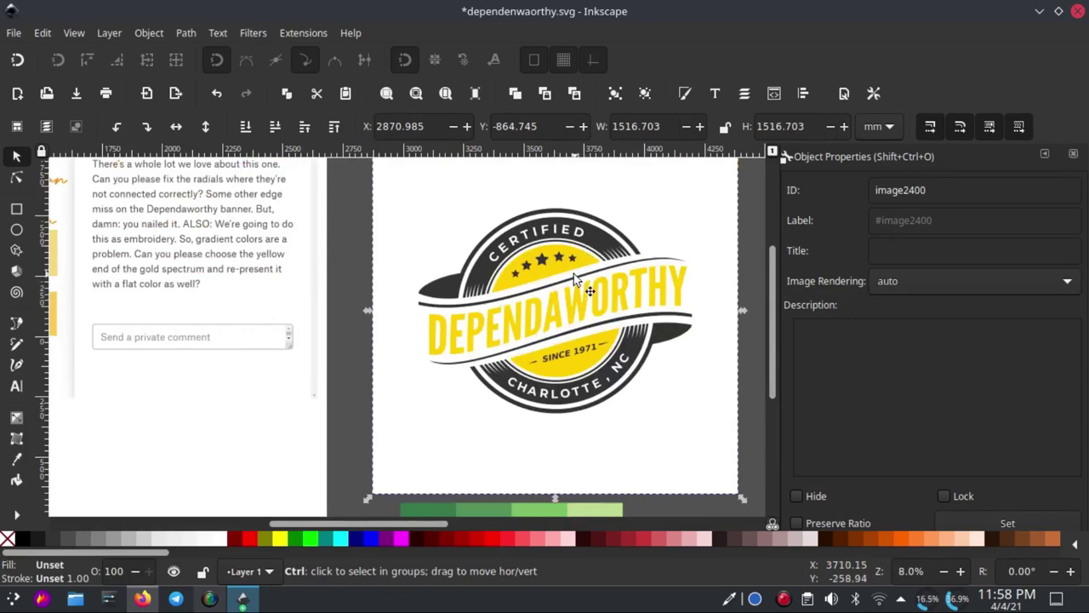
scroll(549, 272, "up", 1)
left_click_drag(554, 285, 575, 311)
scroll(596, 315, "down", 2)
scroll(445, 396, "up", 2)
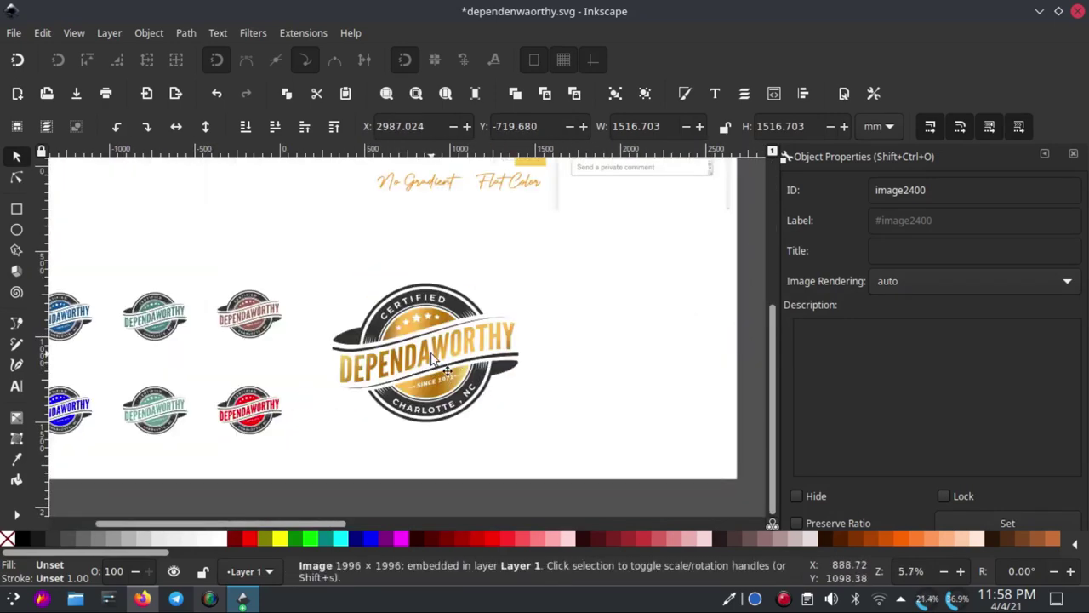
scroll(466, 366, "down", 3)
Step: Move the gold logo group left off the page and scale it to nearly double size
left_click_drag(460, 364, 283, 317)
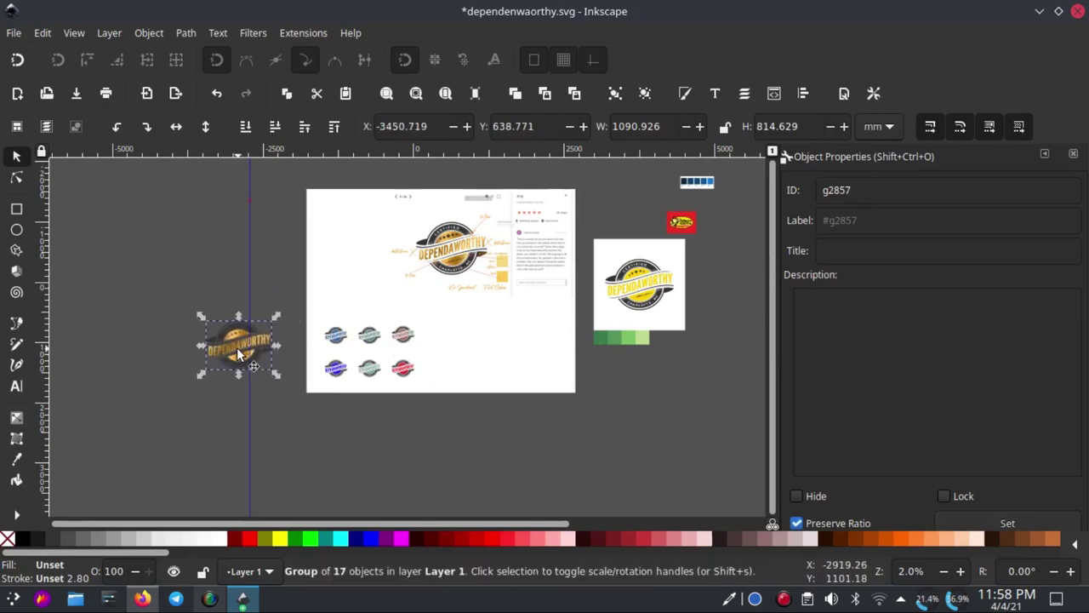
scroll(283, 317, "up", 3)
left_click_drag(337, 271, 426, 209)
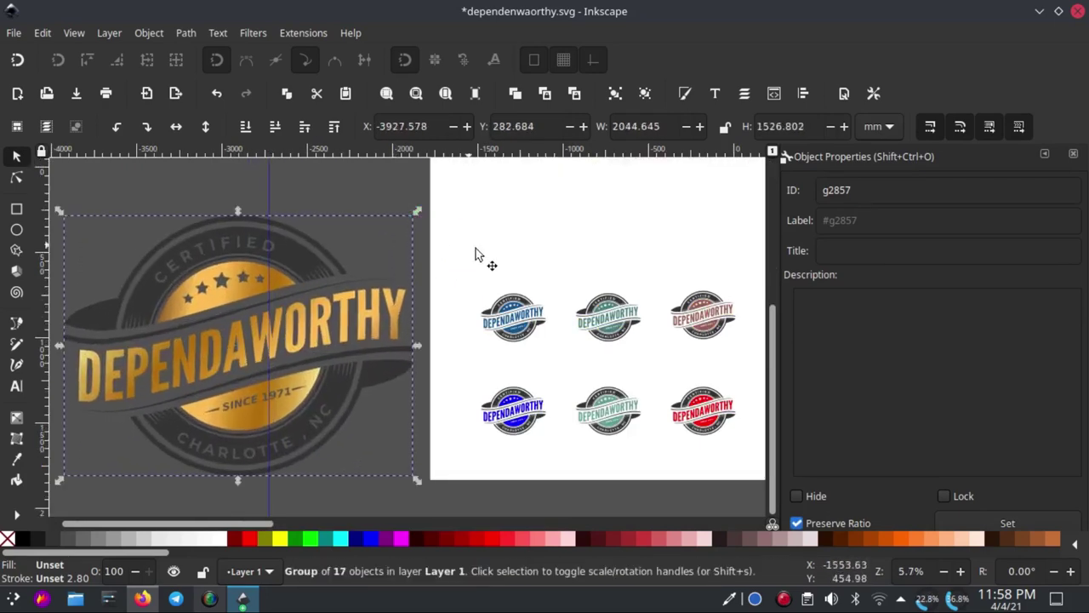
scroll(418, 288, "down", 2)
scroll(419, 288, "up", 2)
left_click_drag(417, 293, 279, 305)
scroll(323, 302, "down", 2)
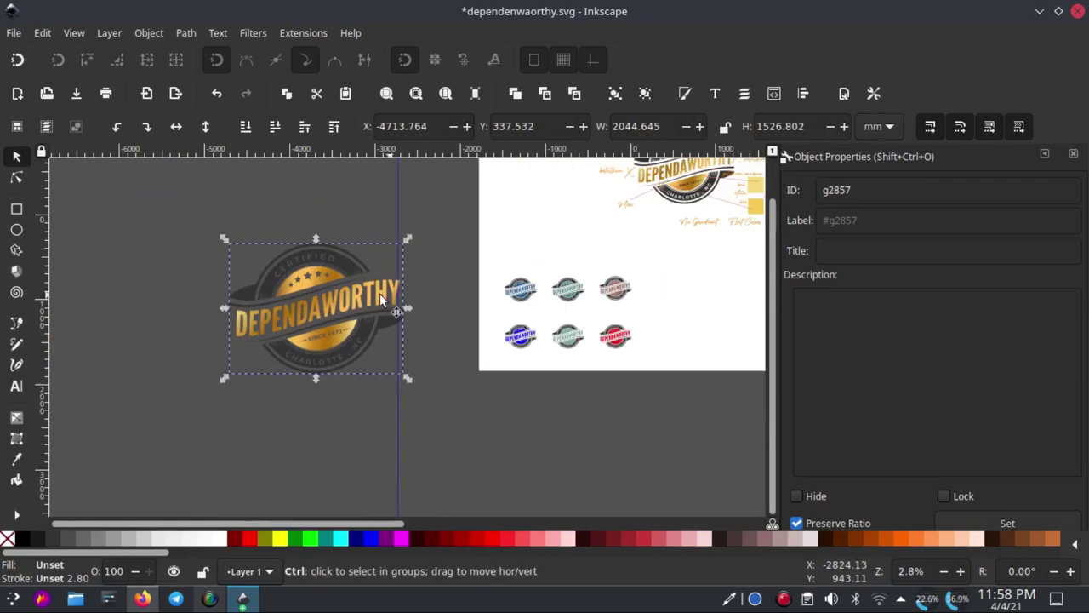
scroll(343, 298, "up", 2)
scroll(343, 299, "up", 1)
scroll(330, 267, "up", 1)
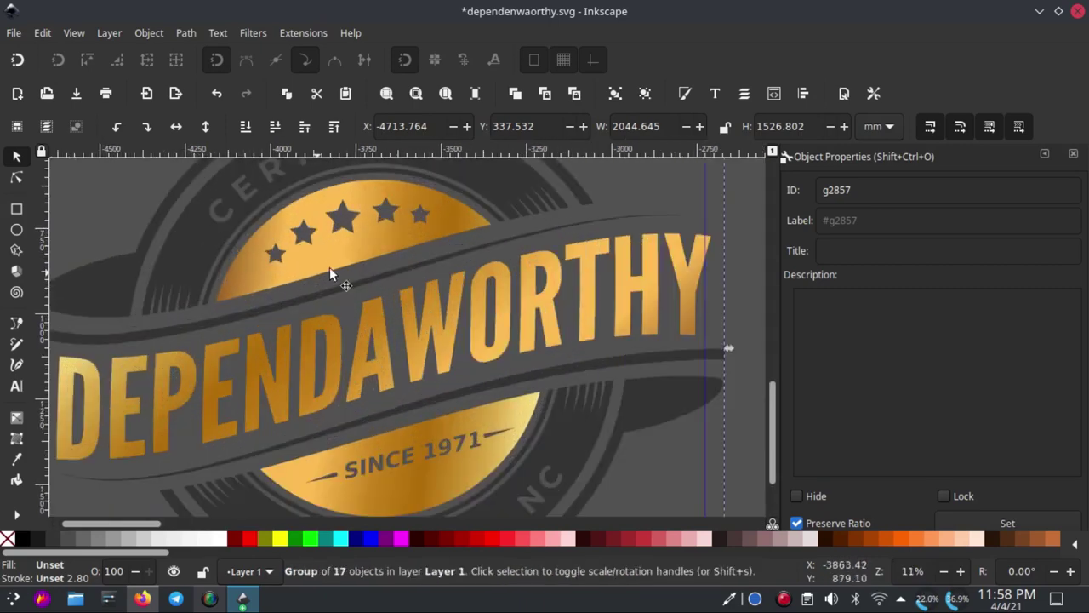
scroll(283, 340, "down", 1)
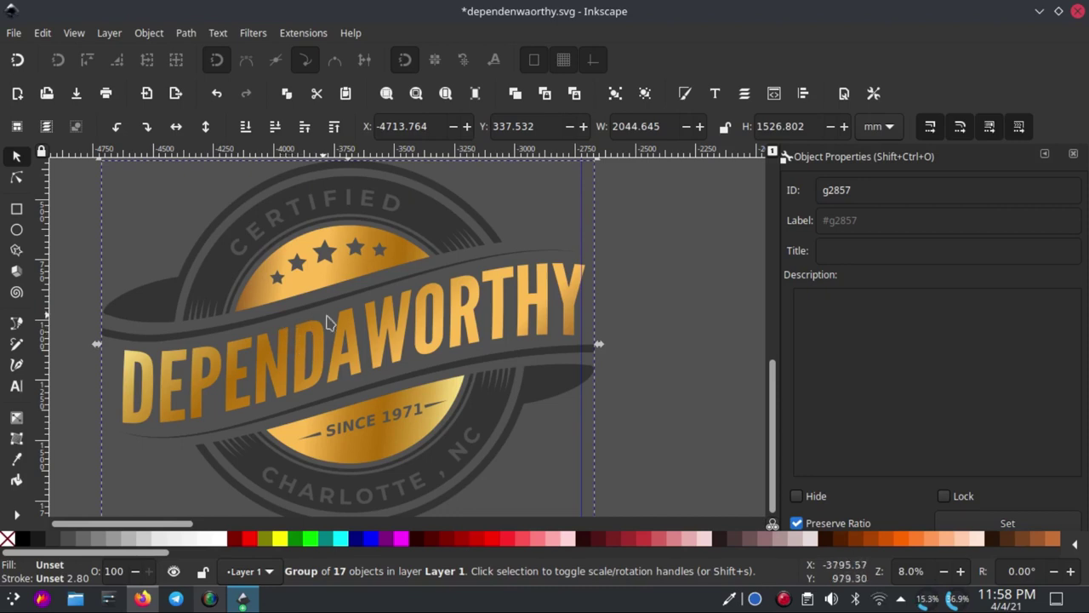
Step: Turn on Split View Mode, dragging the divider so most of the logo renders normally
left_click(75, 32)
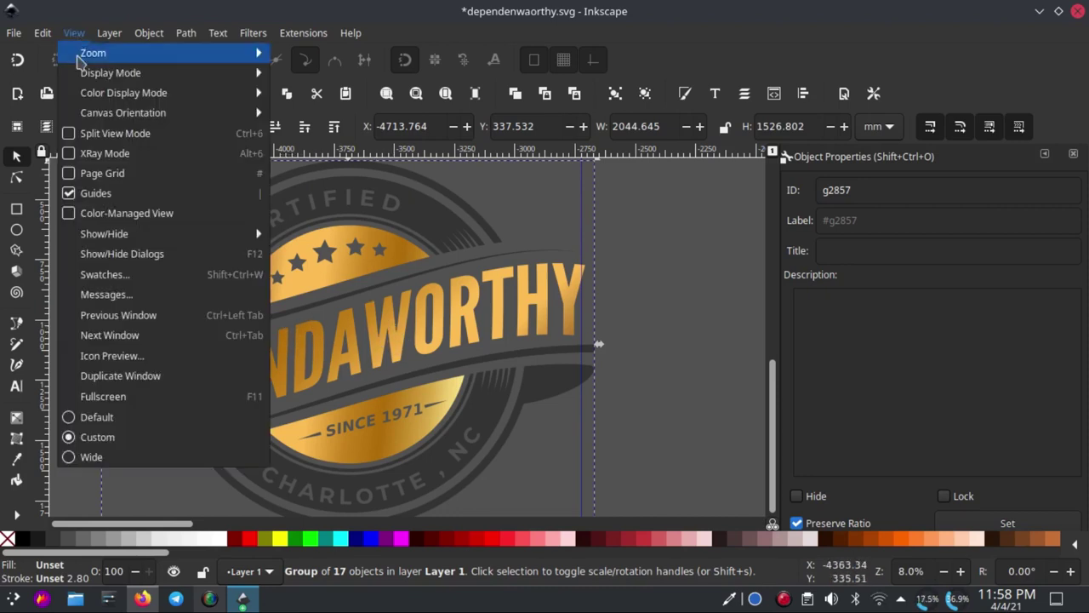
left_click(74, 131)
mouse_move(417, 324)
left_mouse_down()
mouse_move(568, 329)
mouse_move(85, 374)
mouse_move(540, 377)
mouse_move(195, 394)
mouse_move(503, 360)
mouse_move(139, 369)
mouse_move(681, 311)
mouse_move(102, 377)
mouse_move(621, 360)
mouse_move(4, 385)
left_mouse_up()
scroll(354, 317, "down", 1, "ctrl")
Step: Zoom in on the client's comment about fixing the radials and using flat yellow for embroidery
scroll(304, 316, "down", 1, "ctrl")
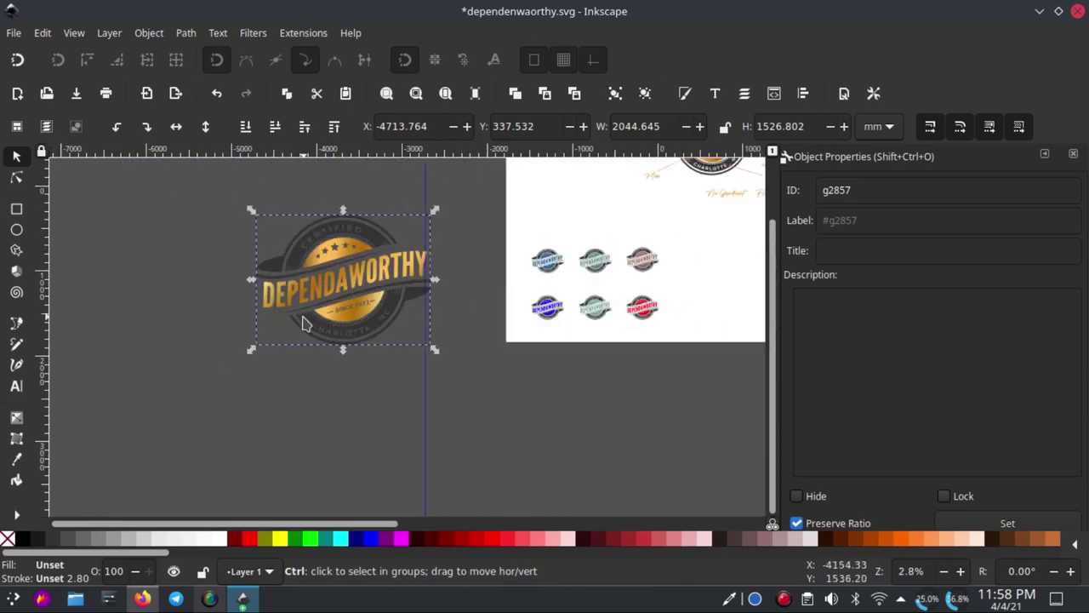
scroll(486, 280, "down", 2, "ctrl")
scroll(521, 211, "up", 3, "ctrl")
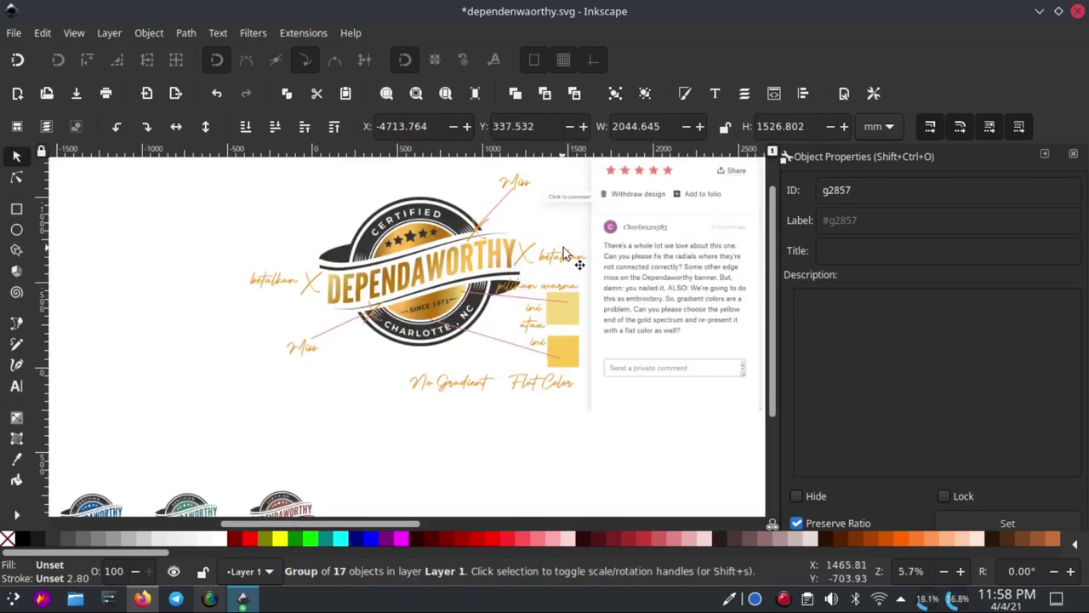
scroll(502, 273, "right", 1)
scroll(644, 281, "up", 4, "ctrl")
scroll(647, 281, "down", 1, "ctrl")
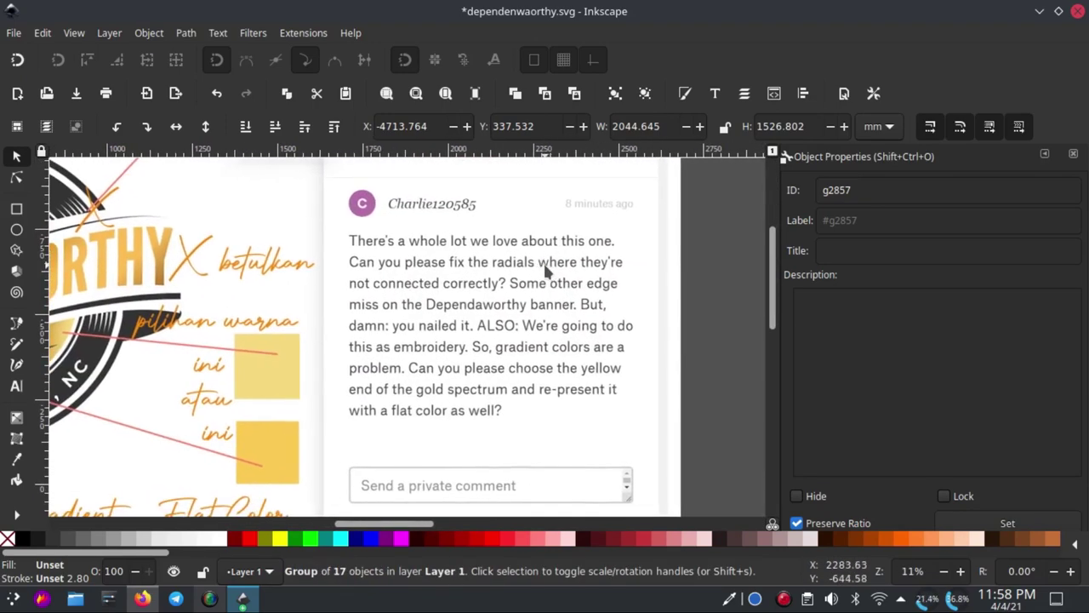
scroll(528, 268, "up", 2, "ctrl")
scroll(486, 260, "down", 1, "ctrl")
scroll(430, 265, "down", 1, "ctrl")
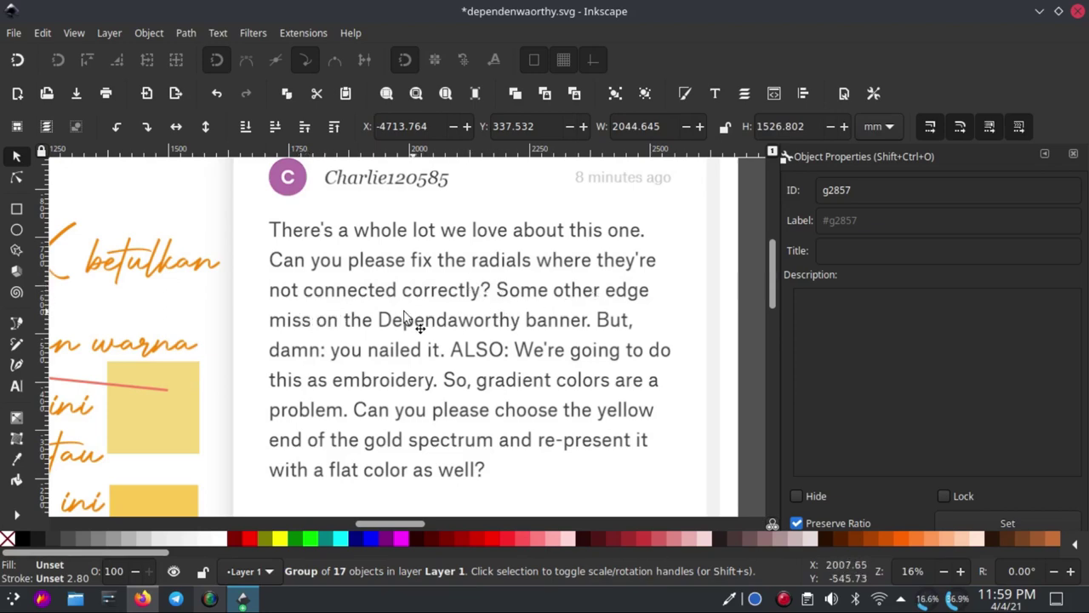
scroll(405, 319, "left", 2)
scroll(352, 333, "left", 6)
scroll(364, 374, "left", 6)
scroll(362, 366, "left", 5)
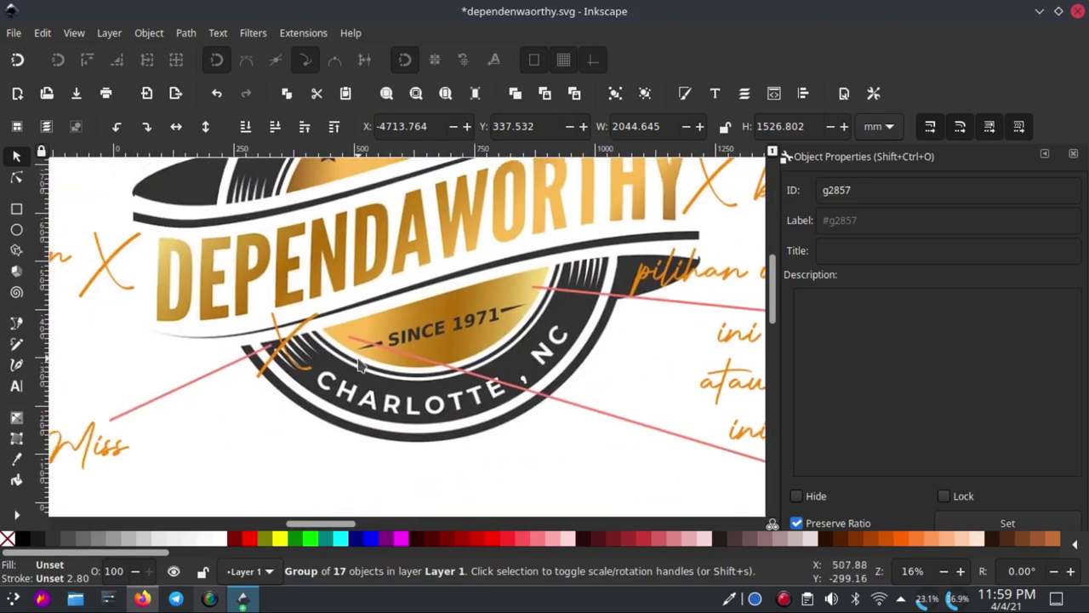
scroll(362, 366, "up", 1)
scroll(340, 358, "up", 2)
scroll(310, 372, "up", 2)
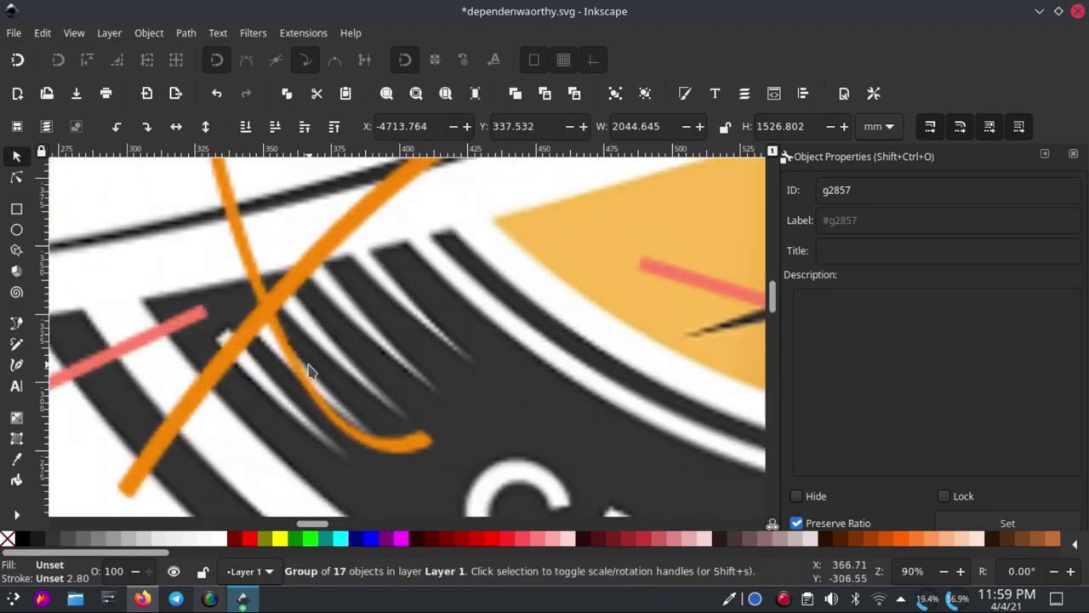
scroll(247, 332, "down", 3)
scroll(324, 324, "down", 2)
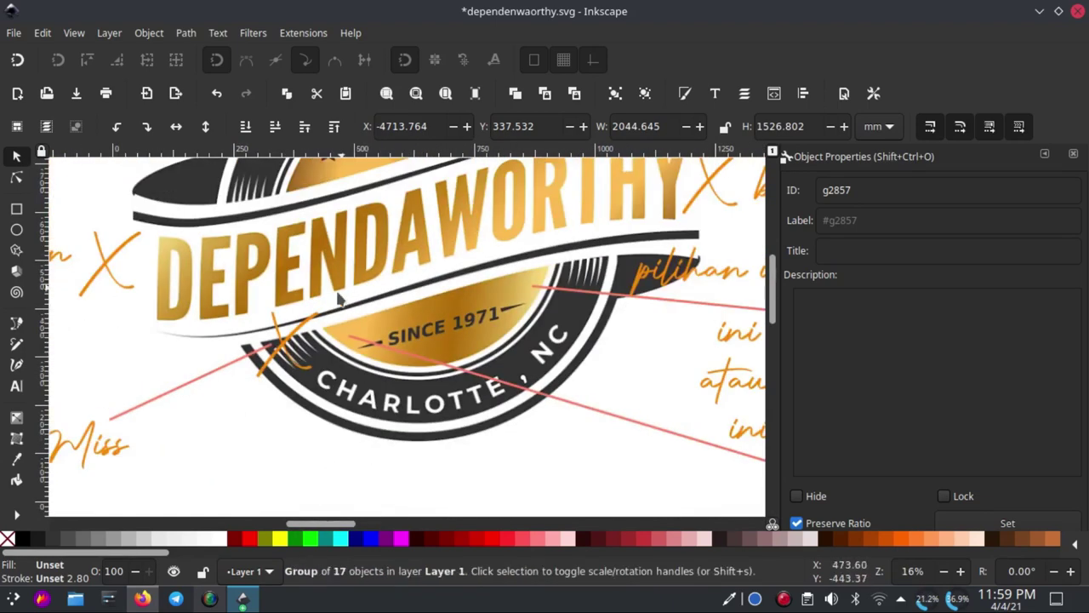
scroll(482, 358, "right", 2)
scroll(441, 352, "right", 3)
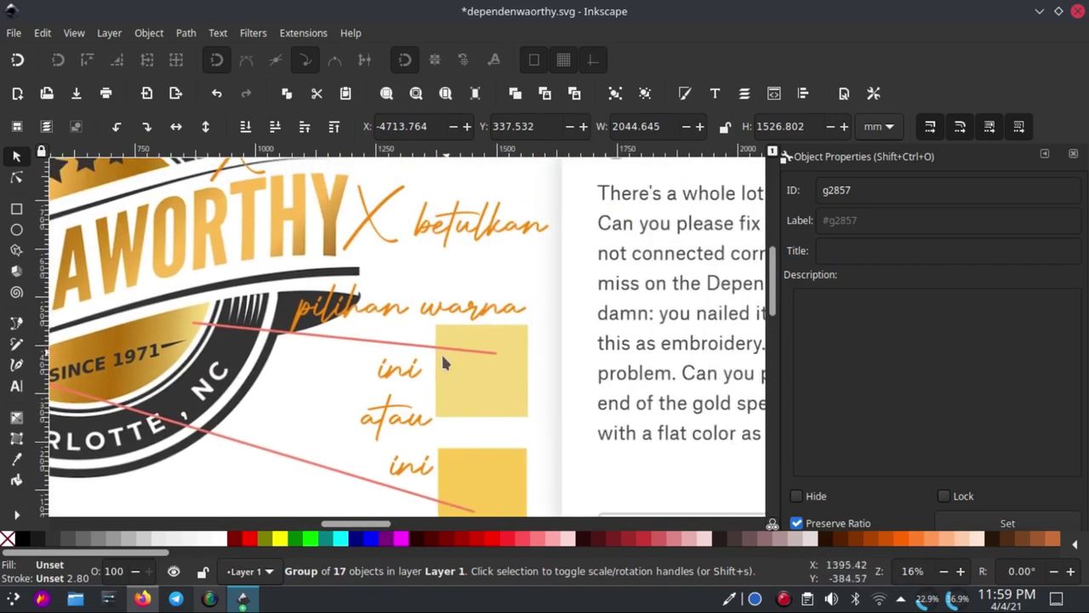
scroll(340, 349, "right", 4)
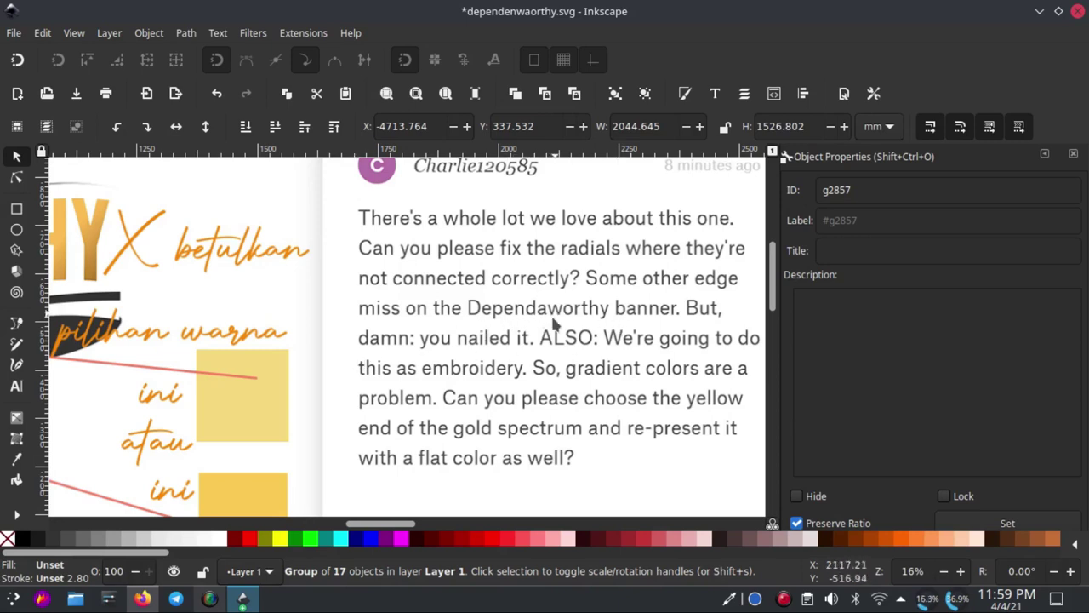
scroll(417, 342, "left", 1)
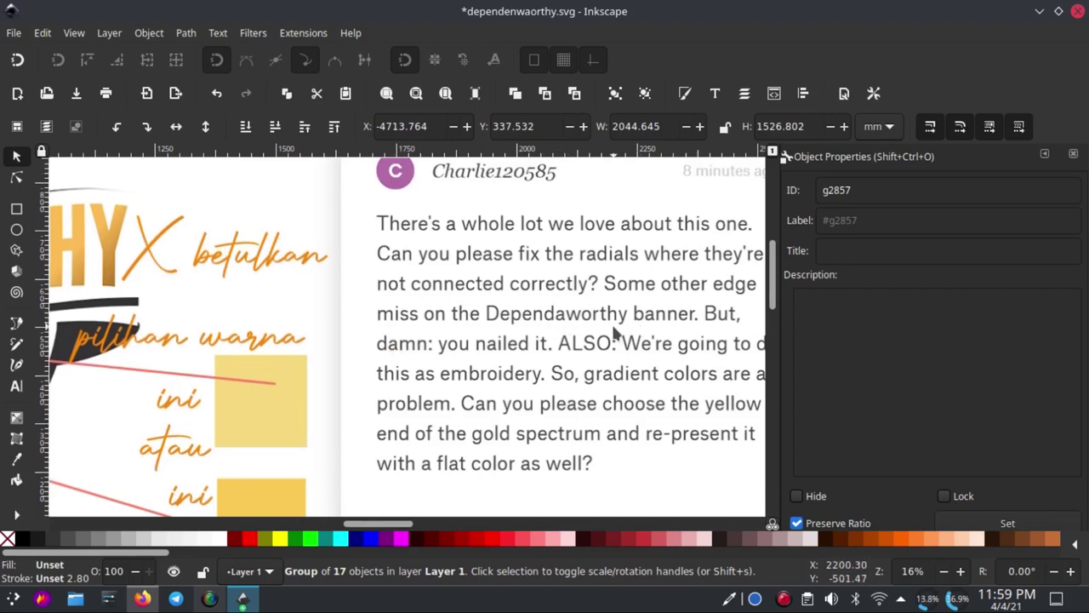
scroll(421, 352, "left", 5)
scroll(412, 366, "left", 3)
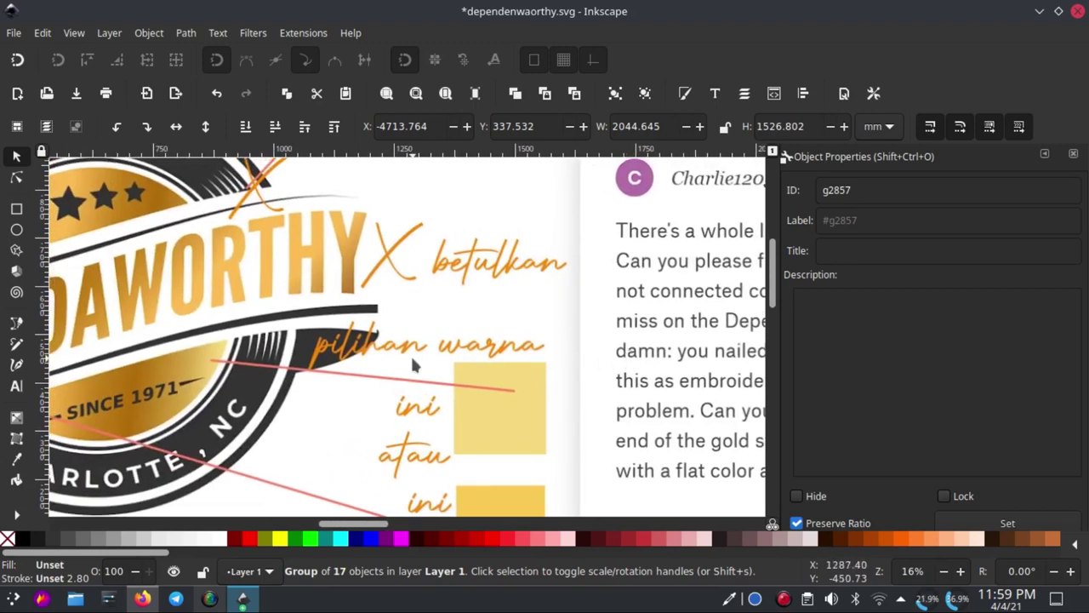
scroll(400, 375, "left", 4)
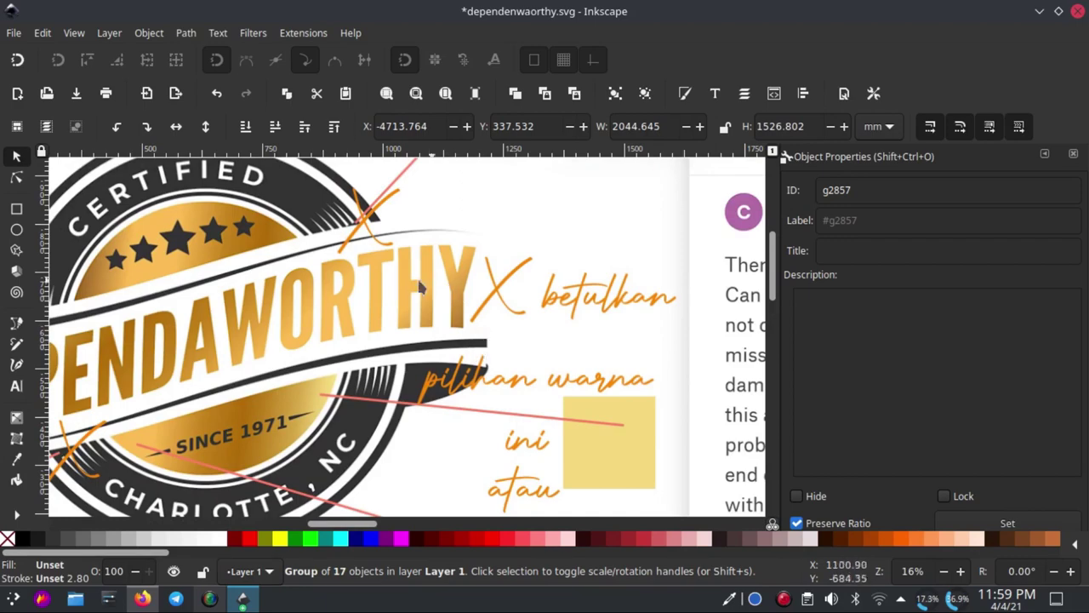
scroll(420, 287, "left", 2)
scroll(465, 287, "up", 1, "ctrl")
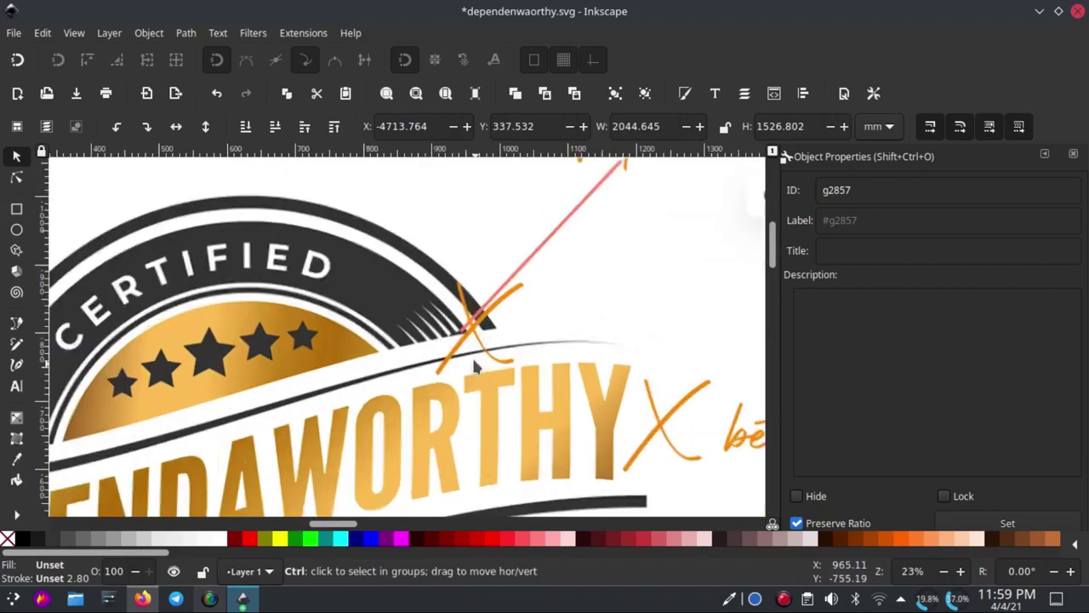
scroll(475, 366, "up", 5, "ctrl")
scroll(460, 357, "up", 1, "ctrl")
scroll(459, 360, "down", 3, "ctrl")
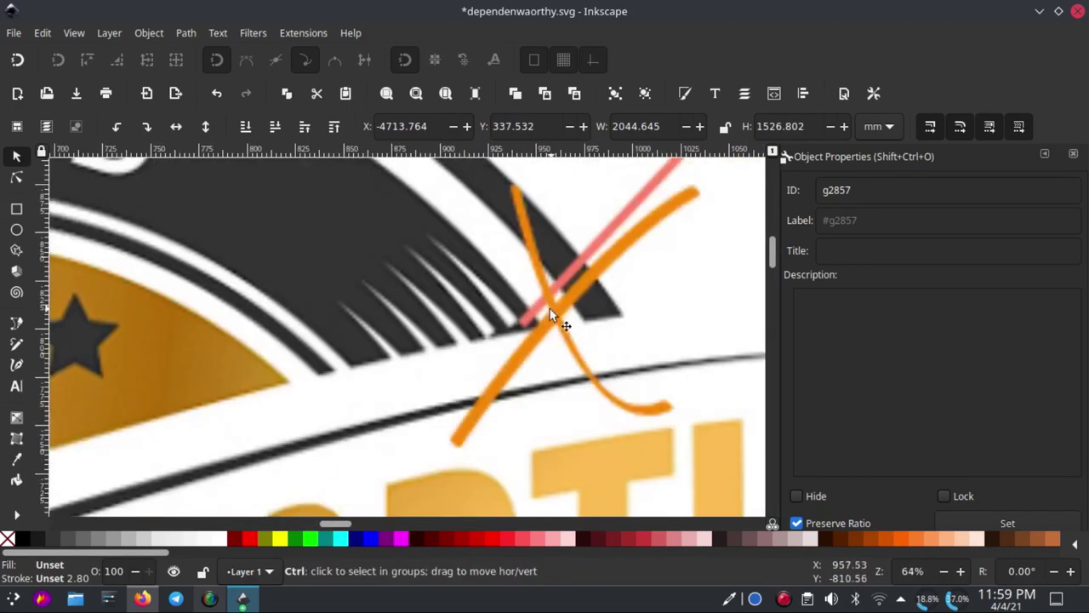
scroll(553, 317, "down", 4, "ctrl")
scroll(536, 298, "left", 3)
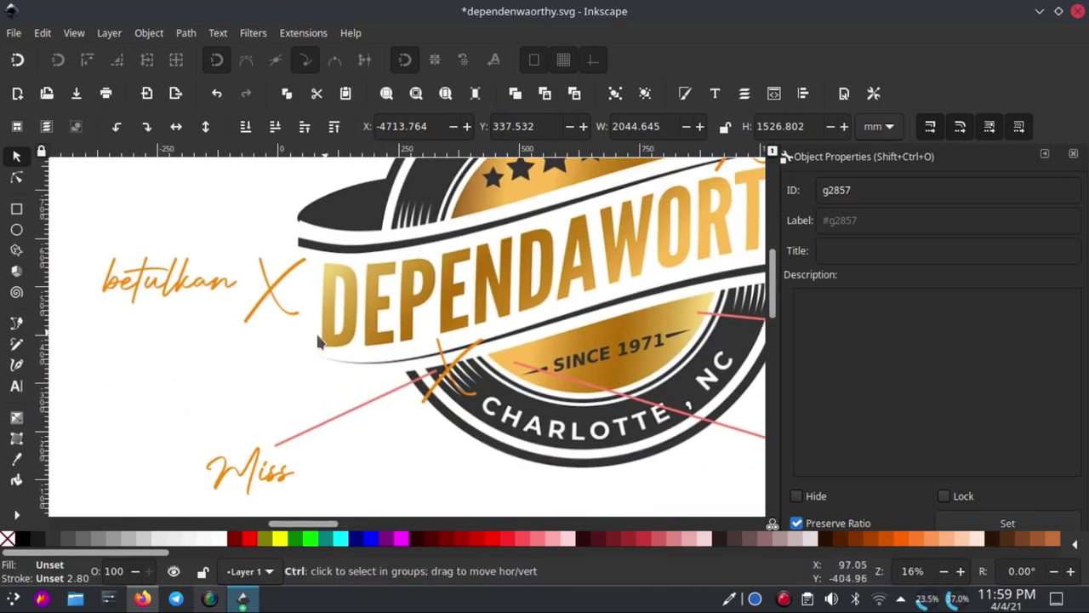
scroll(320, 342, "up", 3, "ctrl")
scroll(293, 375, "down", 1, "ctrl")
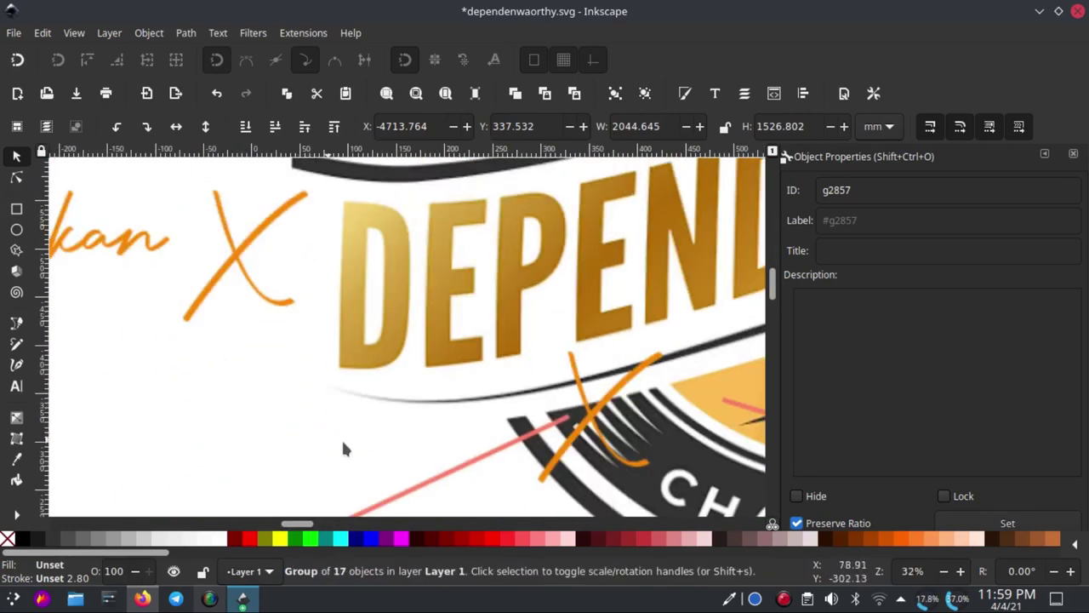
scroll(341, 360, "down", 3)
scroll(498, 418, "up", 4)
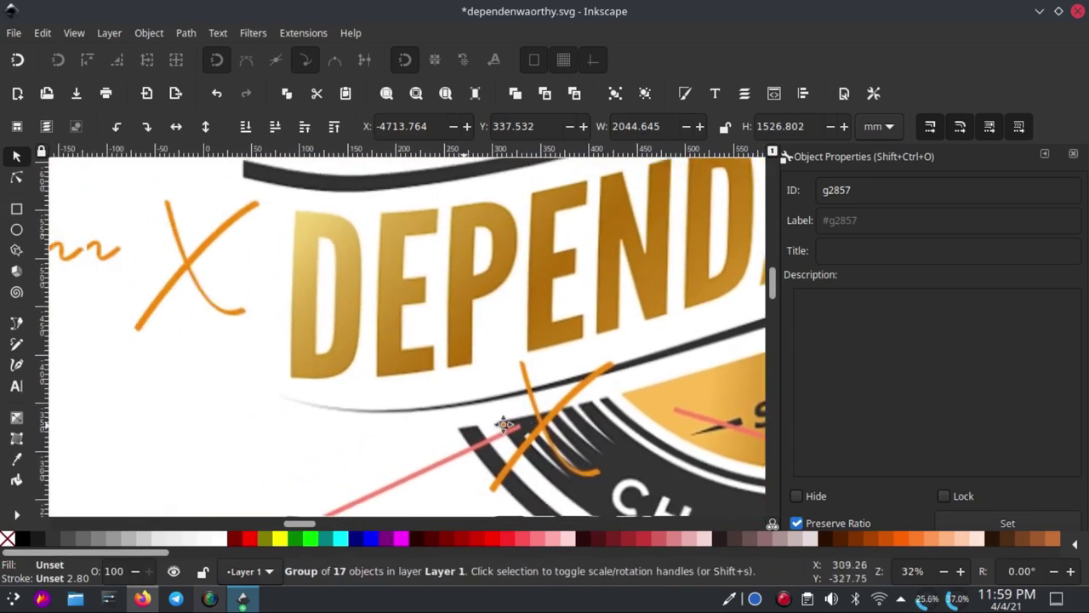
scroll(559, 467, "up", 2)
scroll(559, 467, "up", 2)
scroll(616, 460, "left", 3)
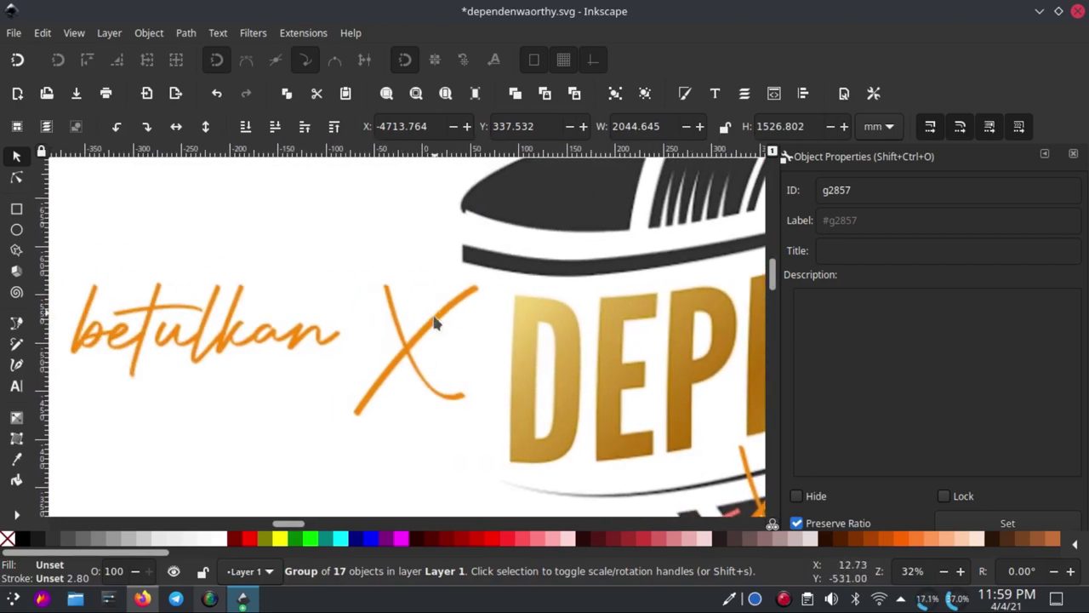
scroll(360, 316, "down", 5, "ctrl")
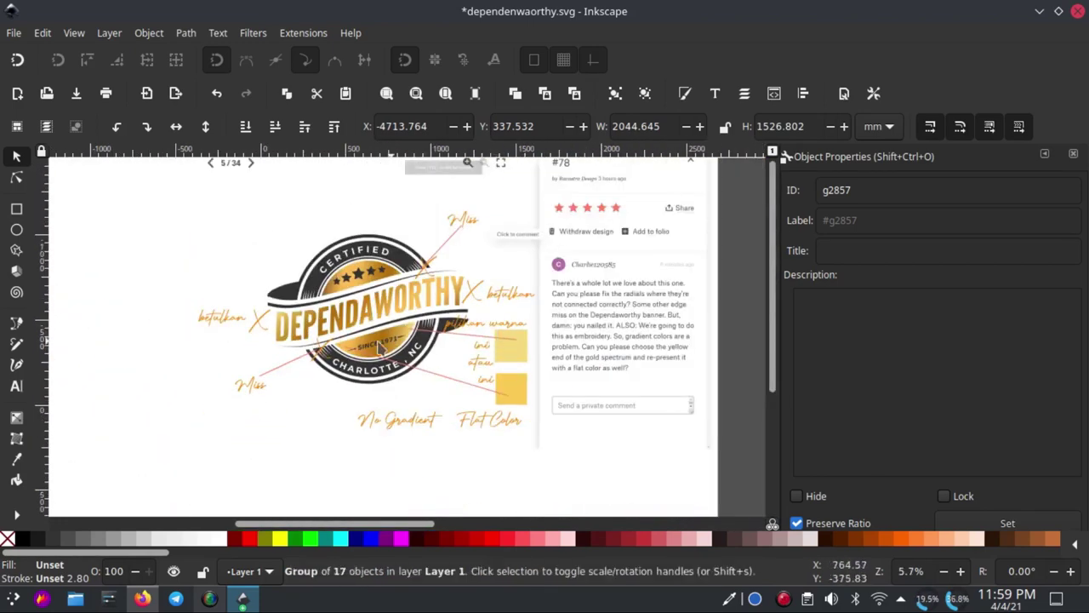
scroll(595, 332, "right", 1)
scroll(656, 322, "up", 3, "ctrl")
scroll(630, 317, "up", 1, "ctrl")
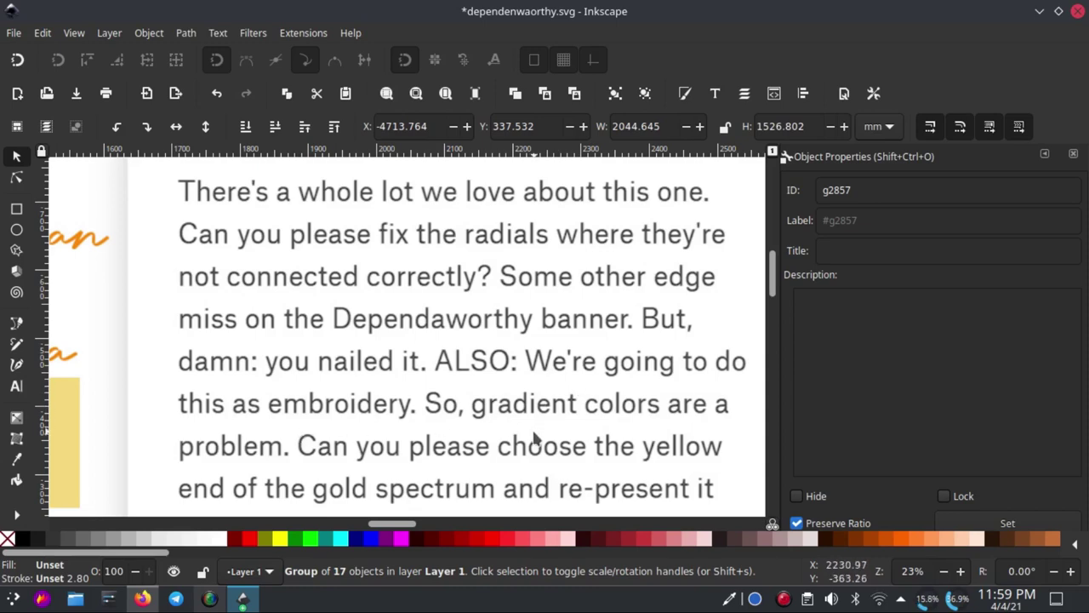
scroll(511, 409, "down", 2)
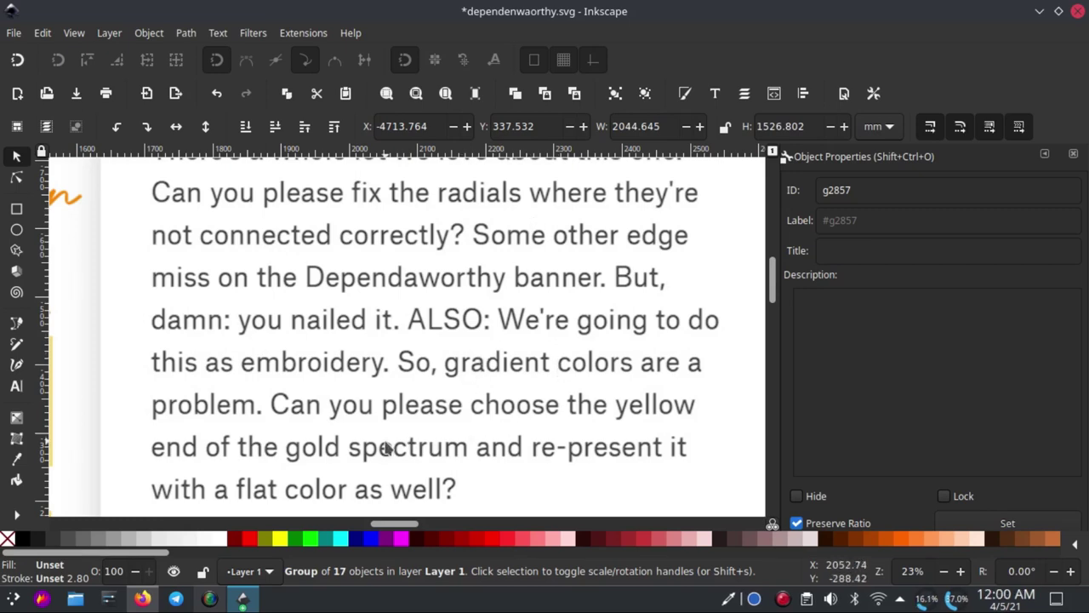
scroll(690, 364, "down", 2)
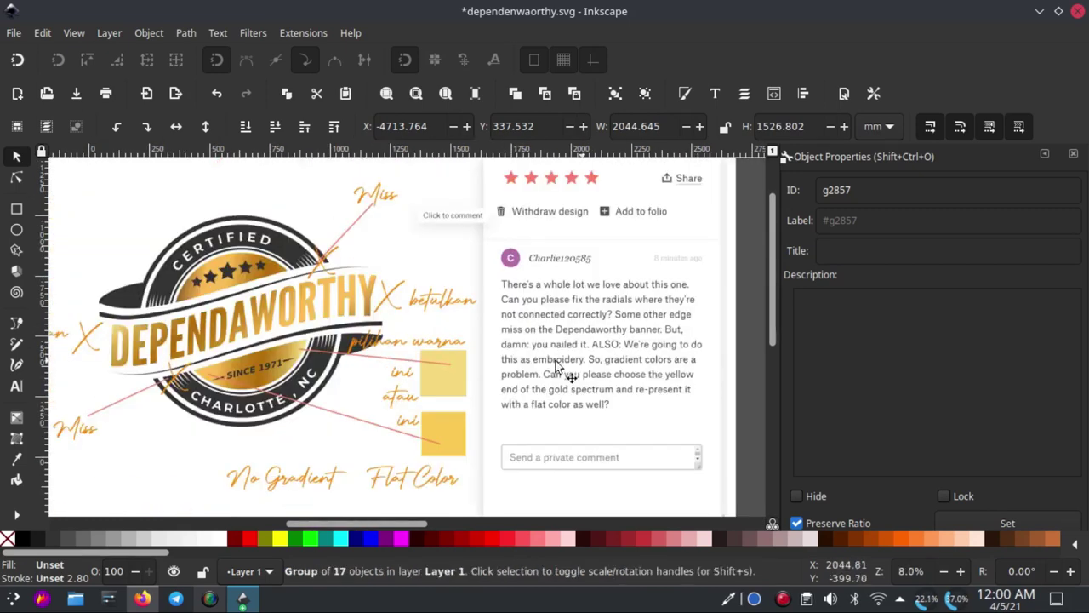
scroll(560, 369, "down", 1)
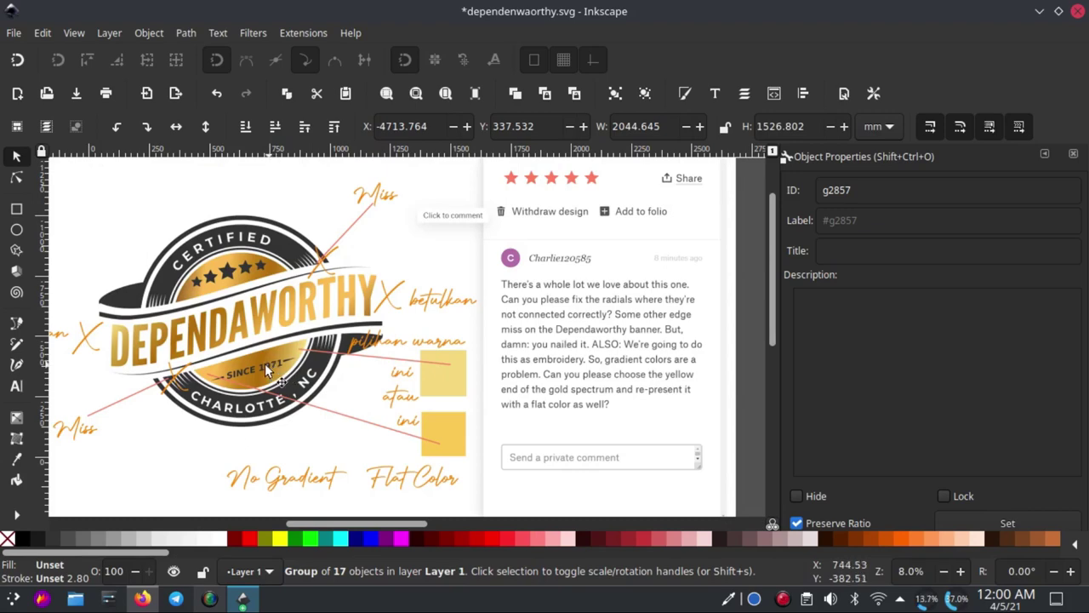
scroll(265, 366, "up", 2)
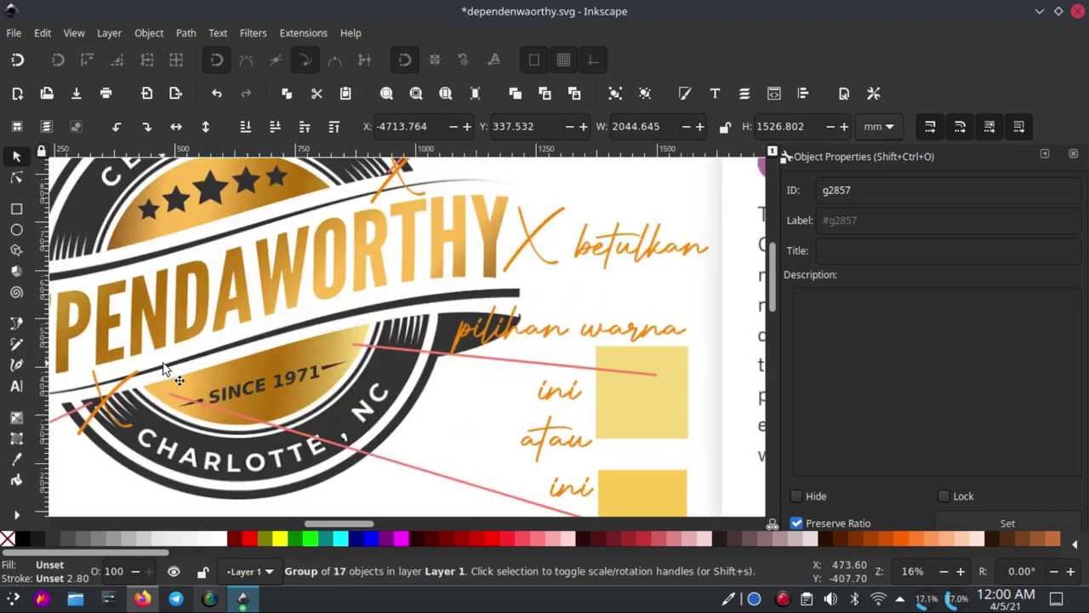
scroll(169, 338, "right", 5)
scroll(294, 289, "right", 4)
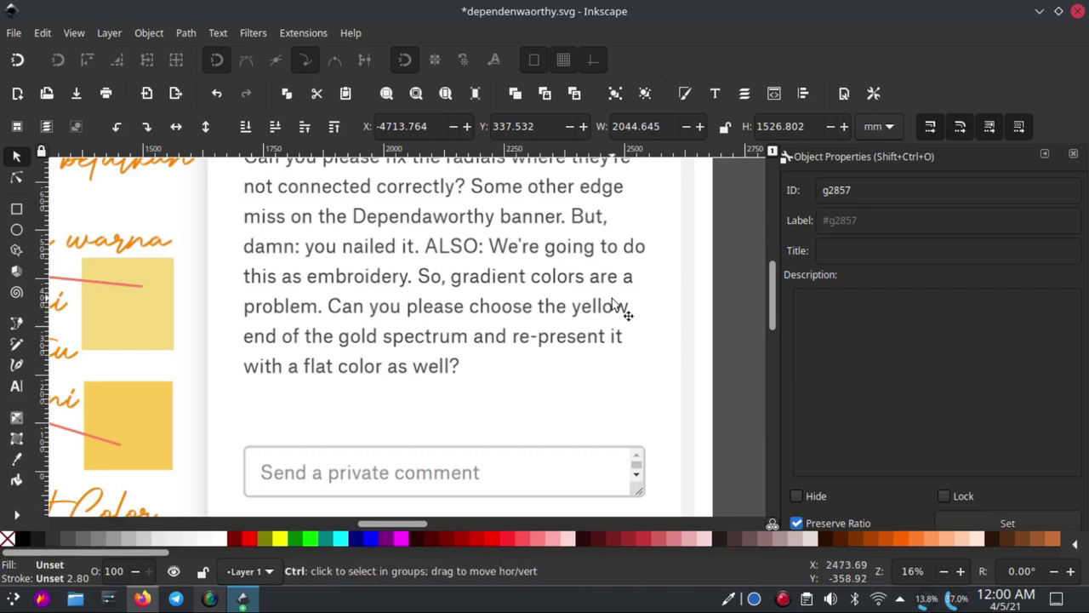
scroll(621, 309, "down", 3, "ctrl")
scroll(510, 298, "down", 2, "ctrl")
scroll(443, 283, "up", 4, "ctrl")
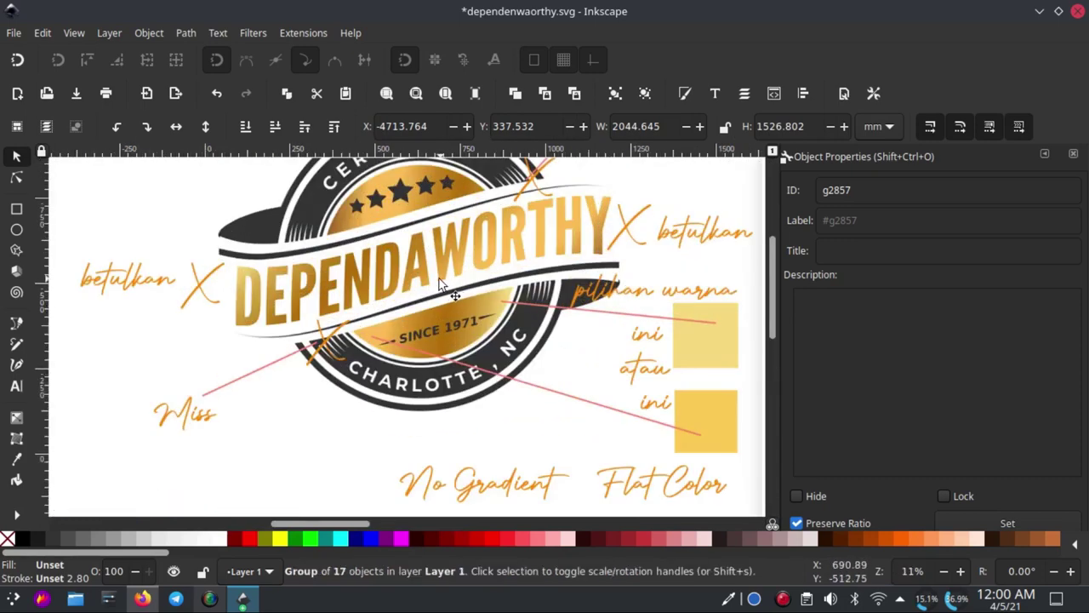
left_click_drag(444, 284, 290, 367)
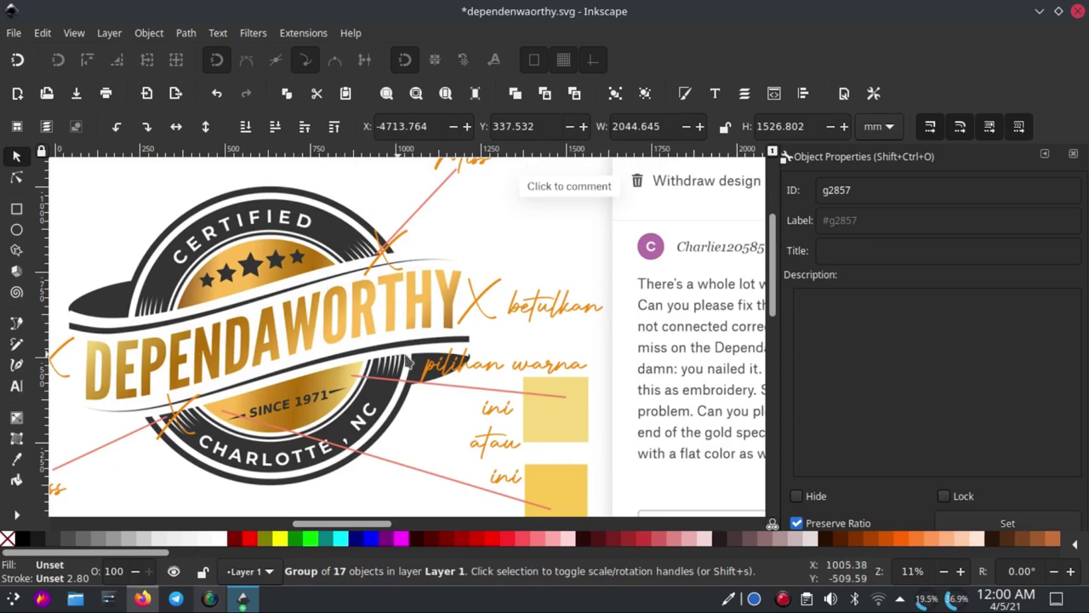
scroll(413, 353, "down", 2, "ctrl")
scroll(426, 255, "up", 2, "ctrl")
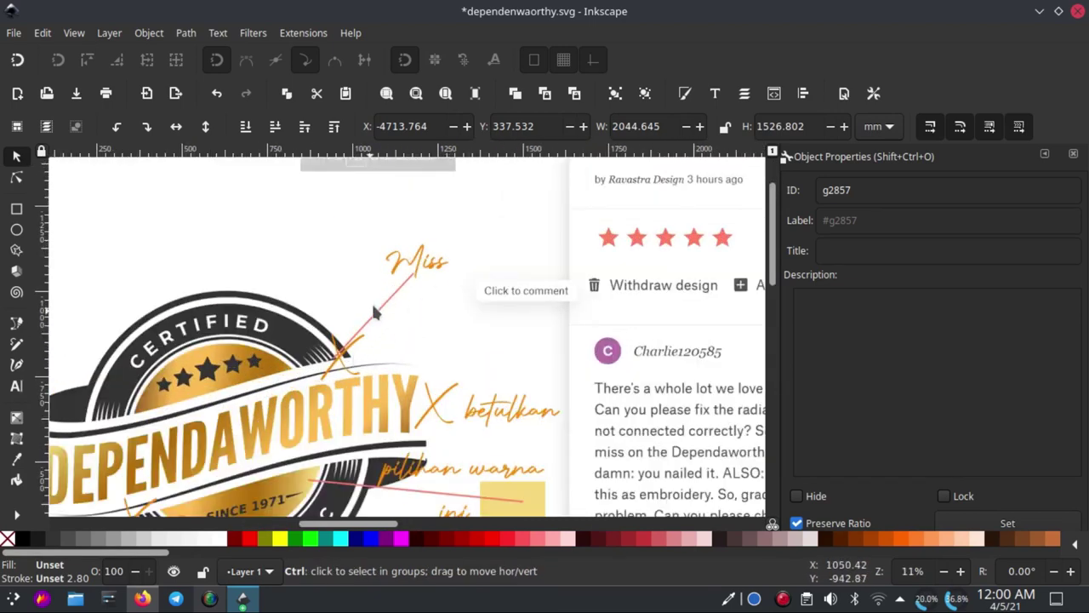
scroll(391, 289, "up", 2, "ctrl")
left_click_drag(389, 304, 445, 274)
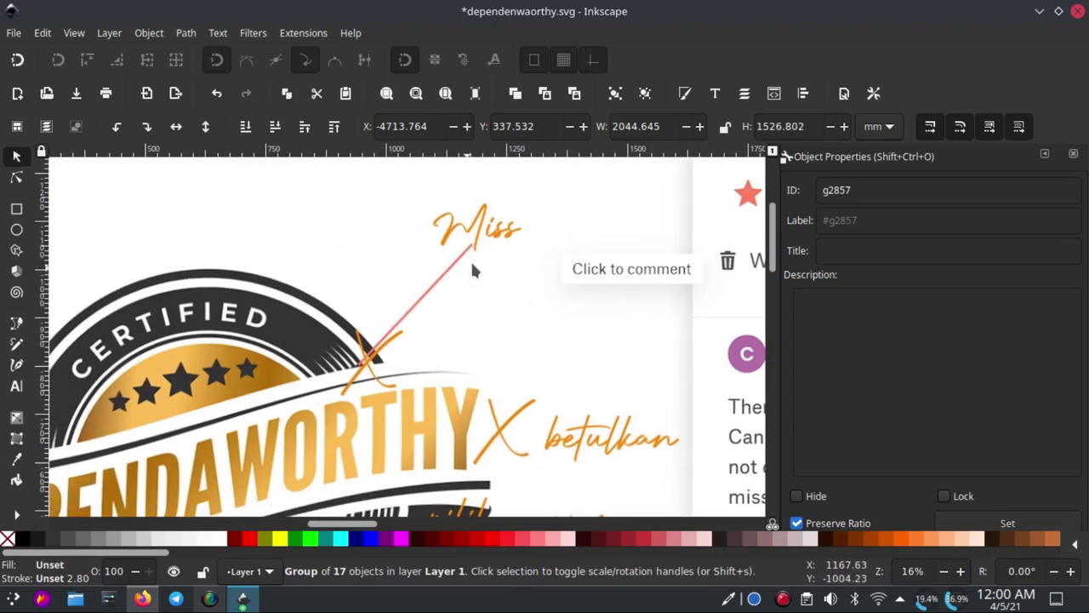
scroll(403, 357, "up", 4, "ctrl")
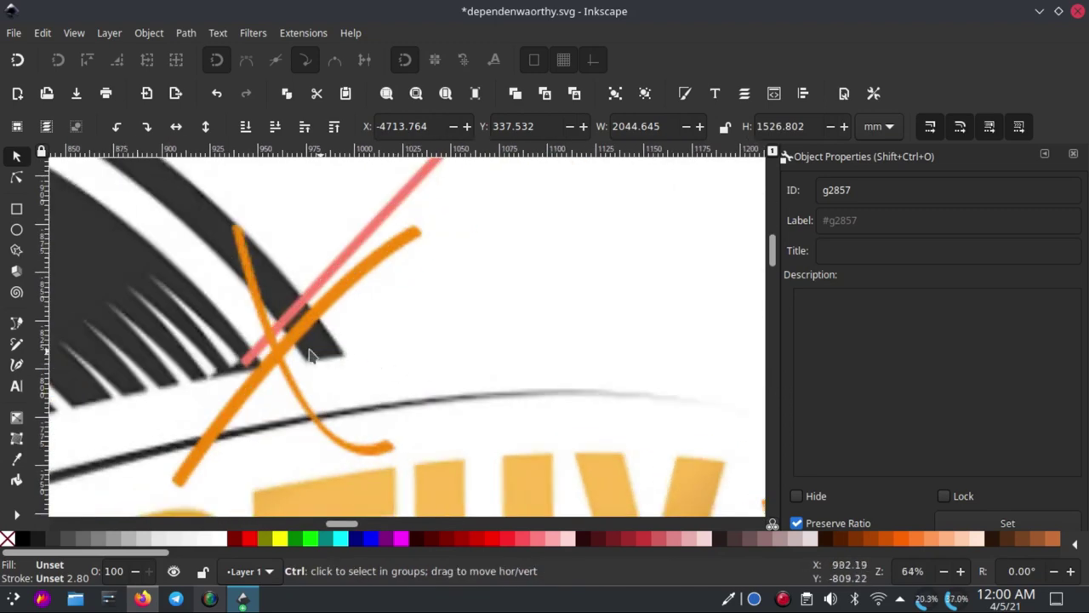
scroll(234, 370, "up", 3, "ctrl")
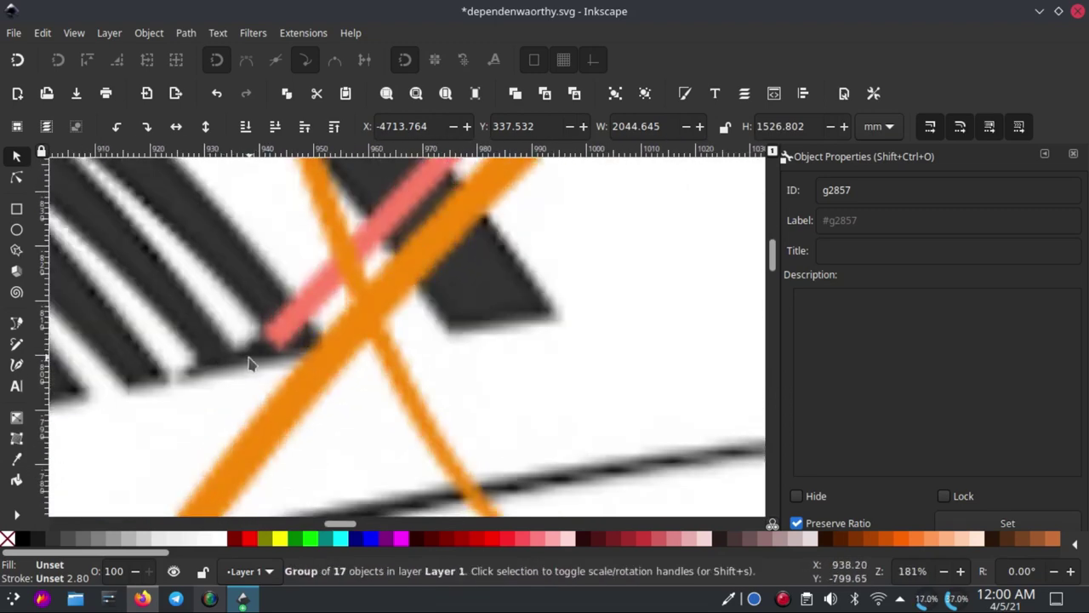
scroll(251, 353, "down", 4, "ctrl")
scroll(419, 273, "down", 3, "ctrl")
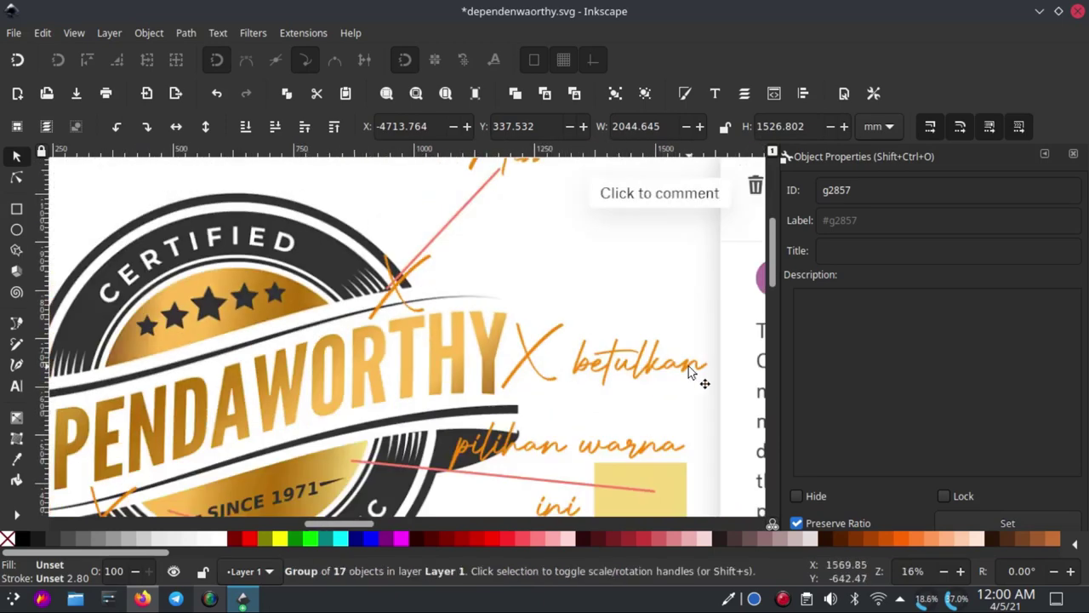
scroll(576, 389, "down", 3)
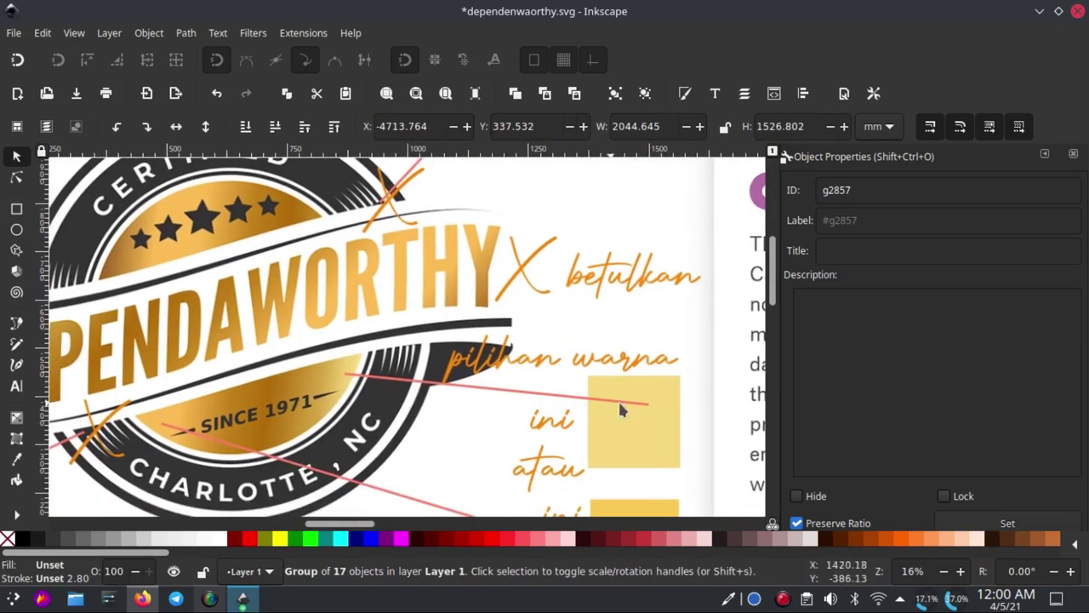
scroll(605, 432, "down", 4)
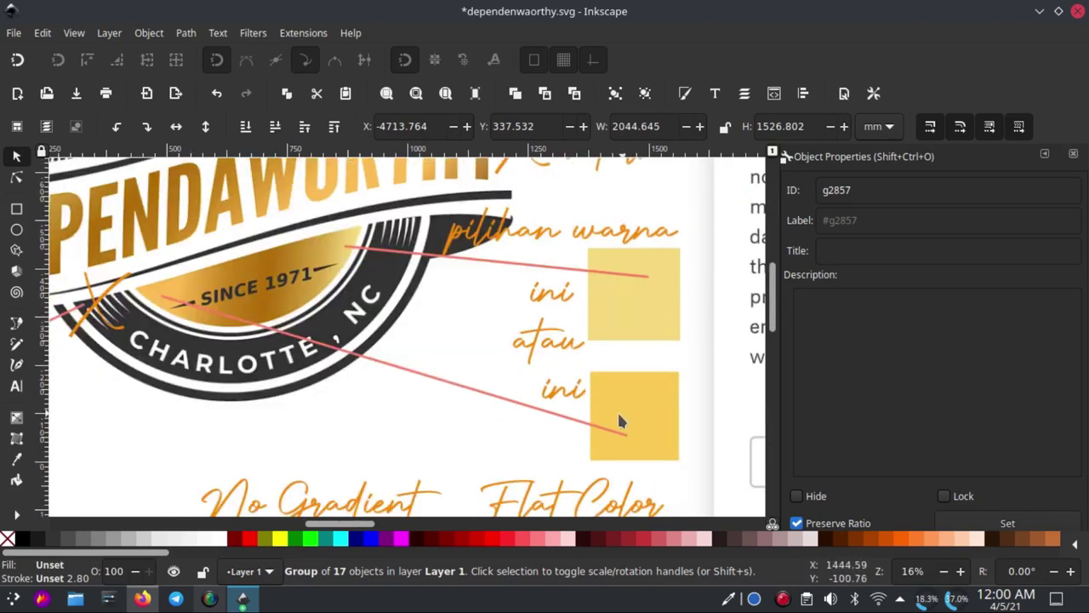
scroll(620, 420, "down", 1)
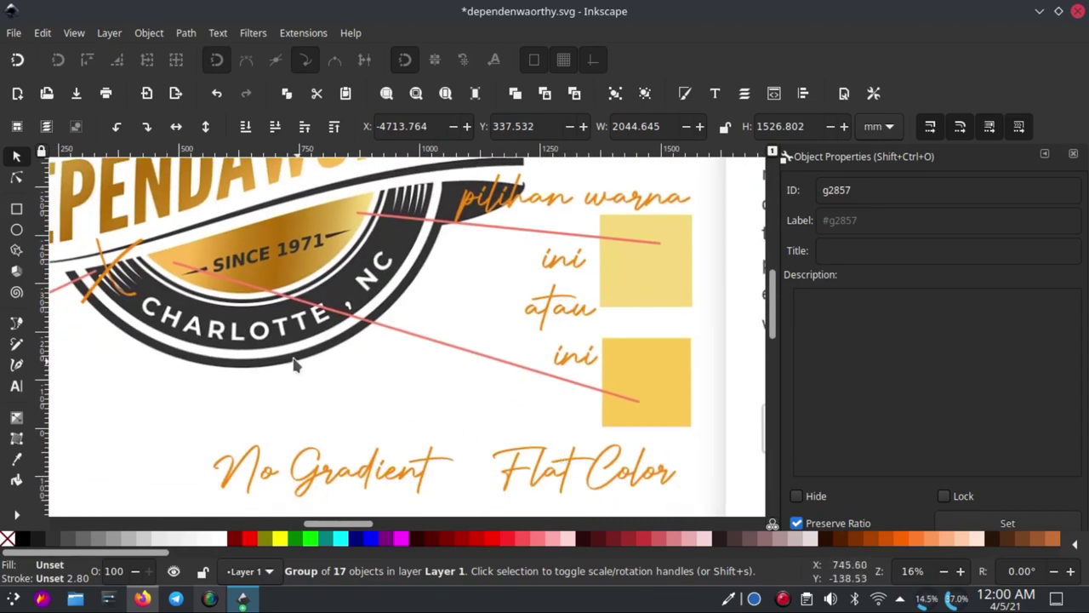
left_click_drag(294, 360, 314, 342)
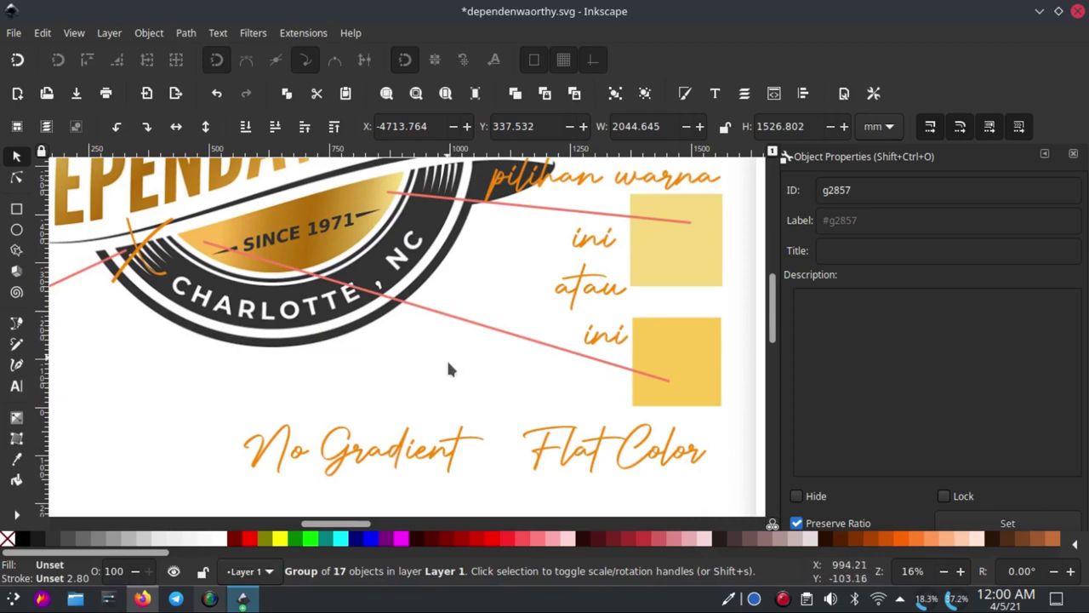
scroll(448, 369, "up", 2)
scroll(340, 387, "up", 2)
scroll(341, 387, "left", 3)
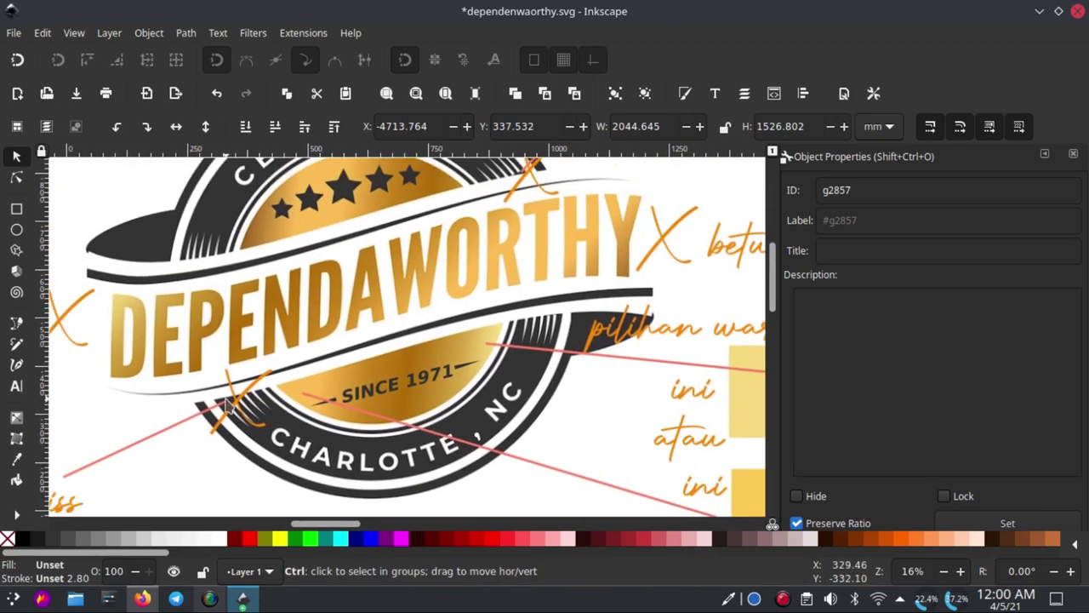
scroll(228, 406, "up", 3, "ctrl")
scroll(450, 329, "down", 4, "ctrl")
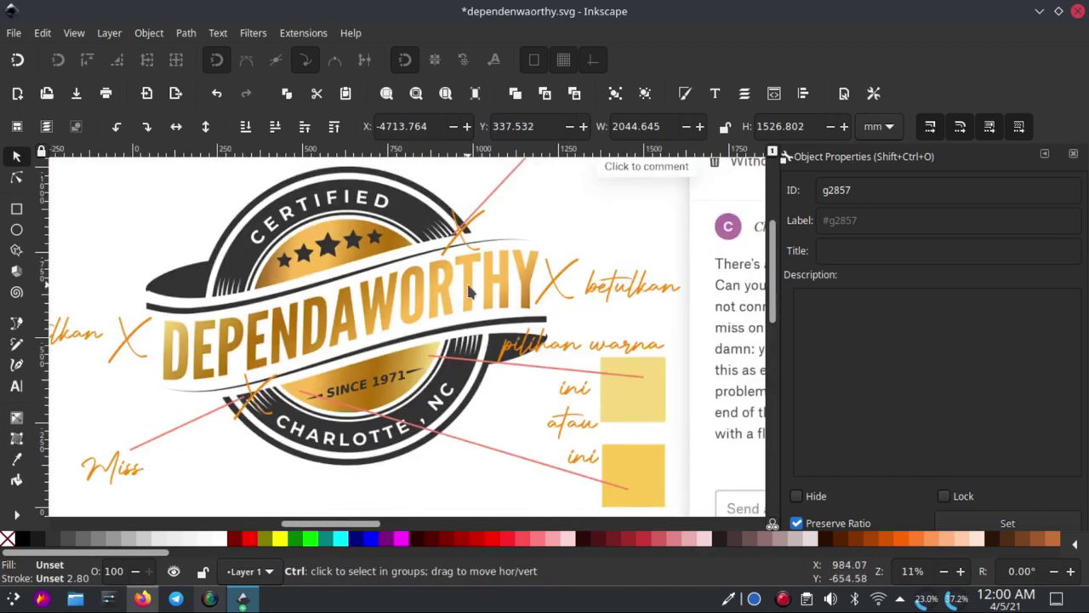
scroll(477, 336, "up", 2, "ctrl")
scroll(469, 319, "up", 5, "ctrl")
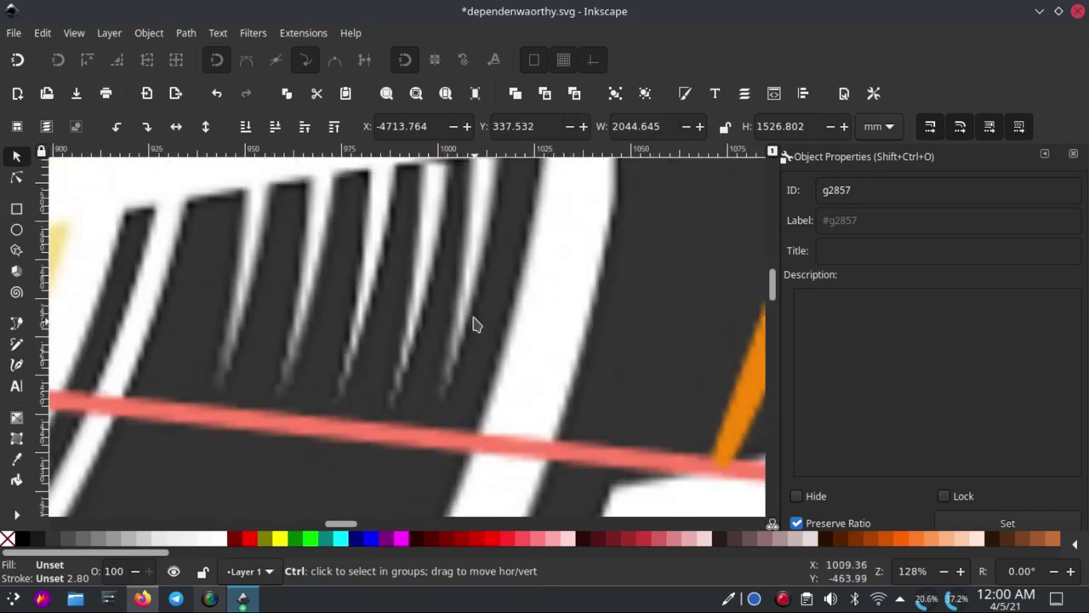
scroll(477, 340, "down", 3, "ctrl")
scroll(490, 361, "up", 3, "ctrl")
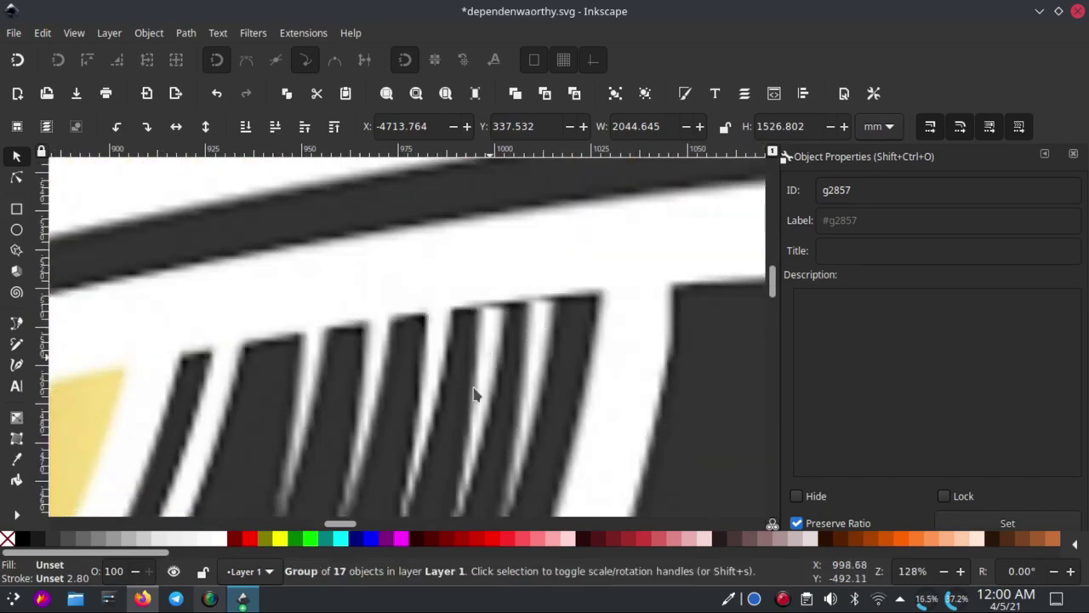
left_click_drag(333, 418, 401, 275)
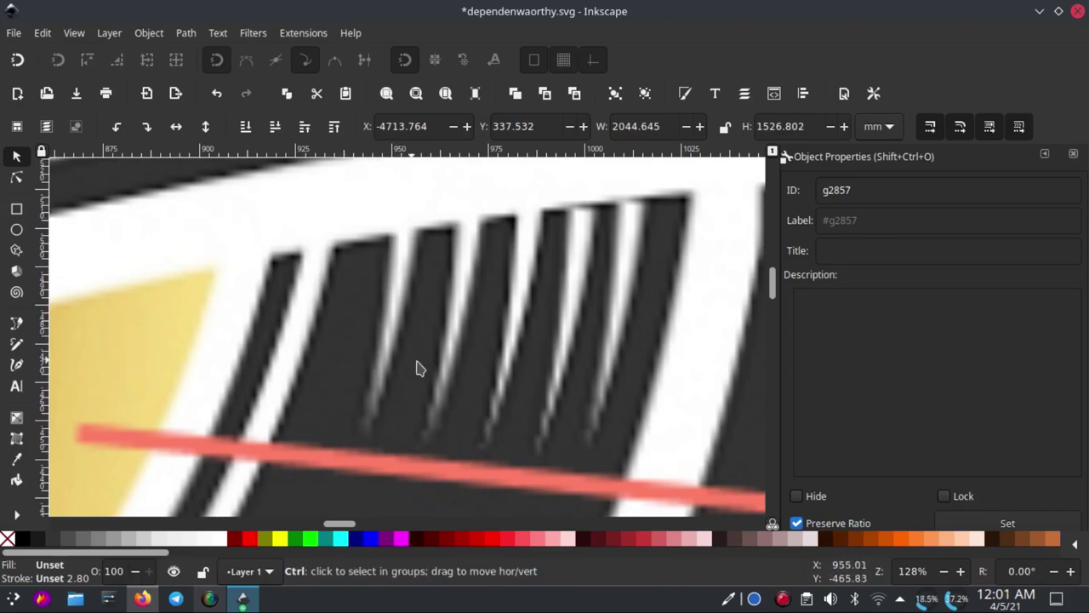
scroll(418, 365, "down", 6, "ctrl")
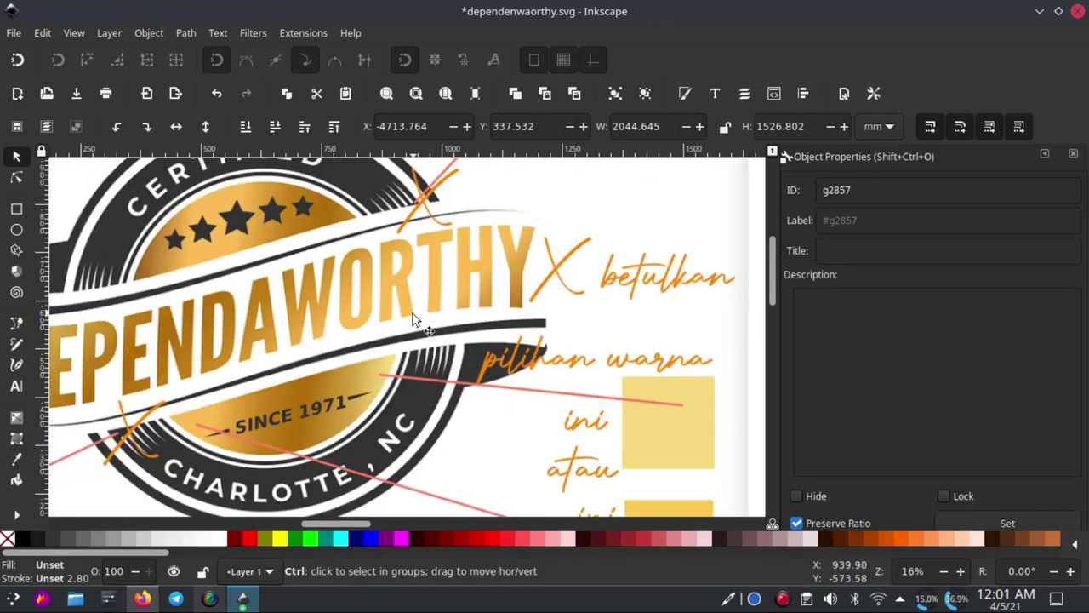
scroll(413, 315, "down", 2, "ctrl")
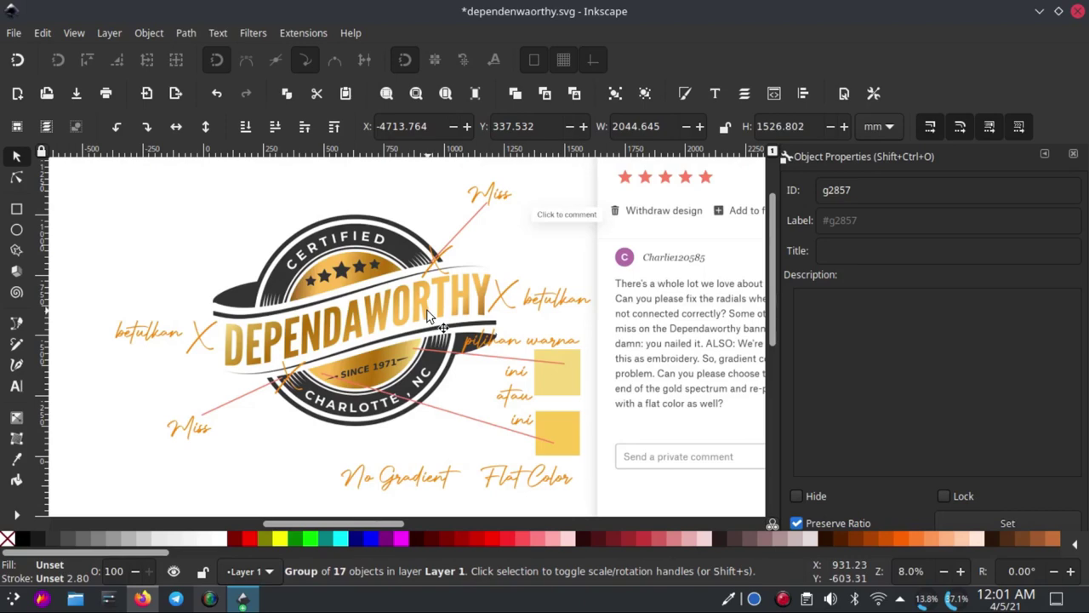
scroll(492, 341, "up", 6)
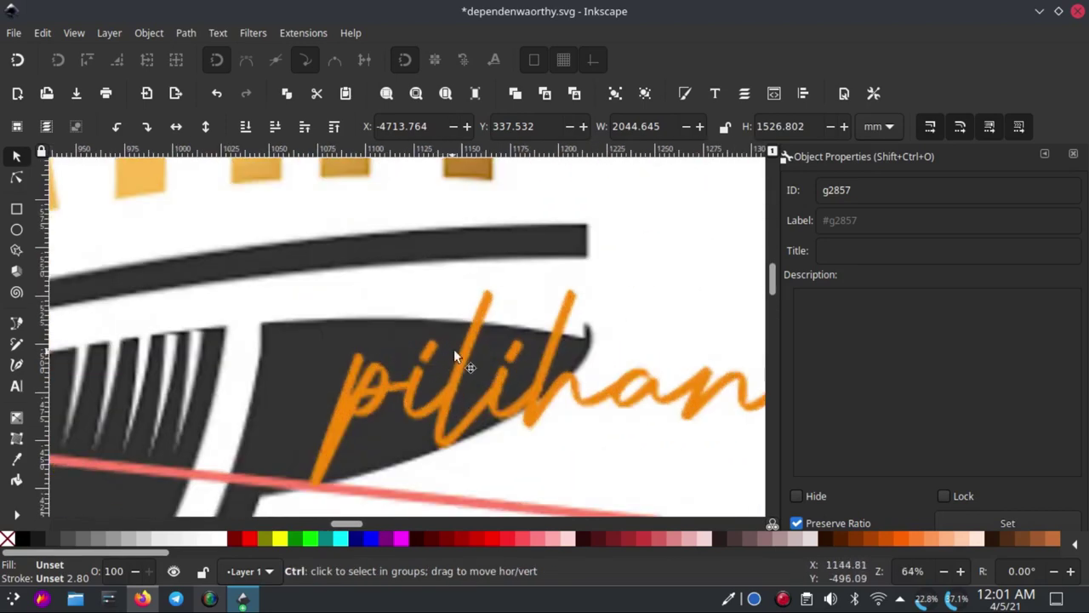
scroll(525, 345, "down", 3)
scroll(426, 350, "up", 2)
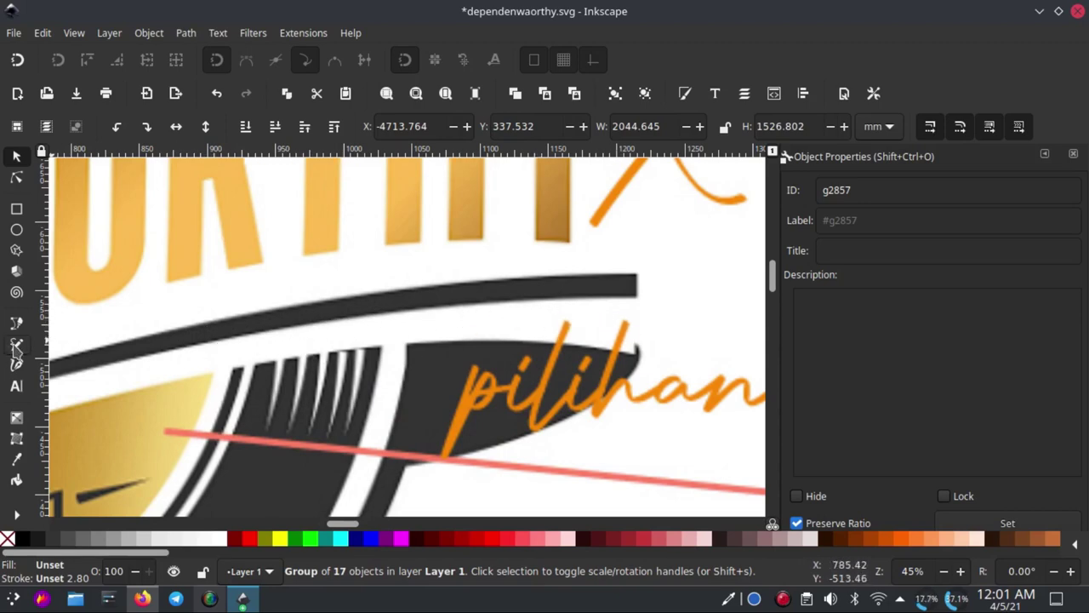
Step: Draw a white Pencil stroke along the banner's dark curved band, redoing the first attempt
left_click(16, 345)
mouse_move(241, 330)
left_mouse_down()
mouse_move(551, 308)
mouse_move(652, 335)
left_mouse_up()
key("ctrl+z")
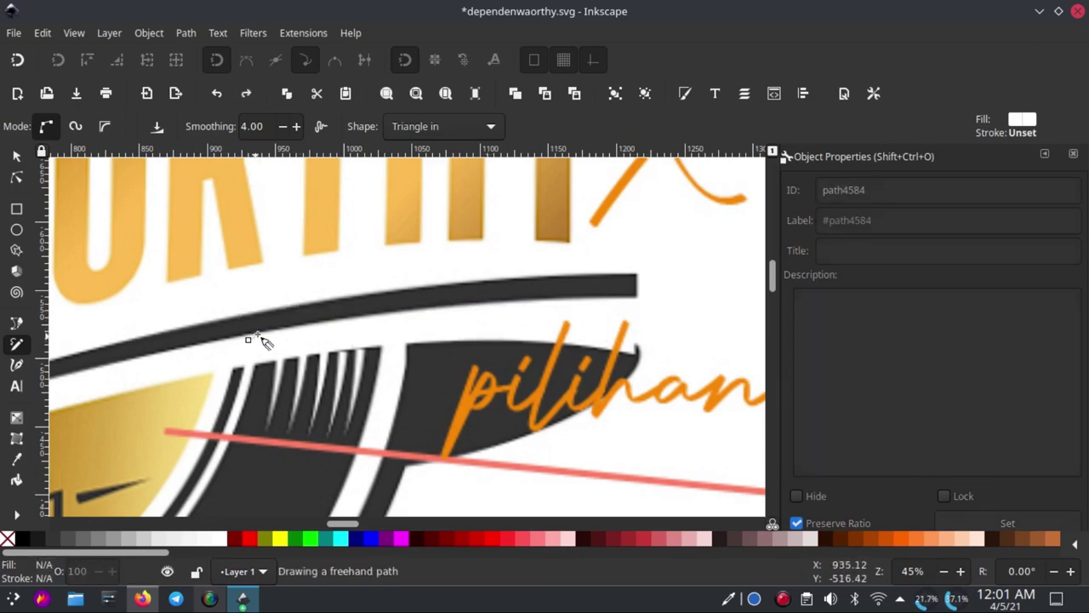
left_click_drag(264, 341, 661, 315)
mouse_move(323, 330)
left_mouse_down()
mouse_move(518, 315)
mouse_move(630, 323)
left_mouse_up()
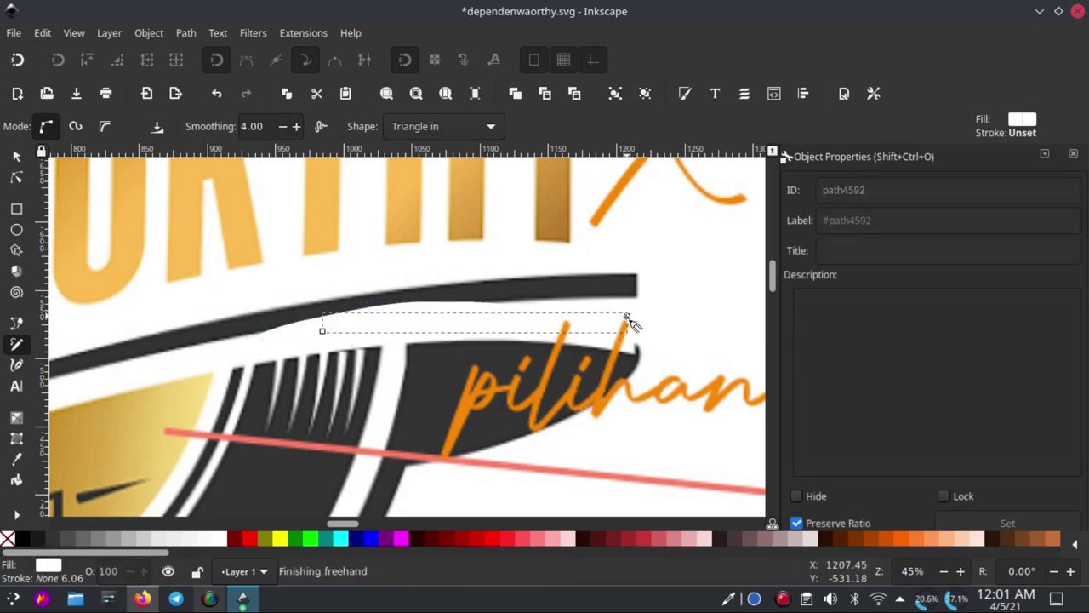
scroll(600, 321, "down", 2, "ctrl")
scroll(553, 344, "down", 2, "ctrl")
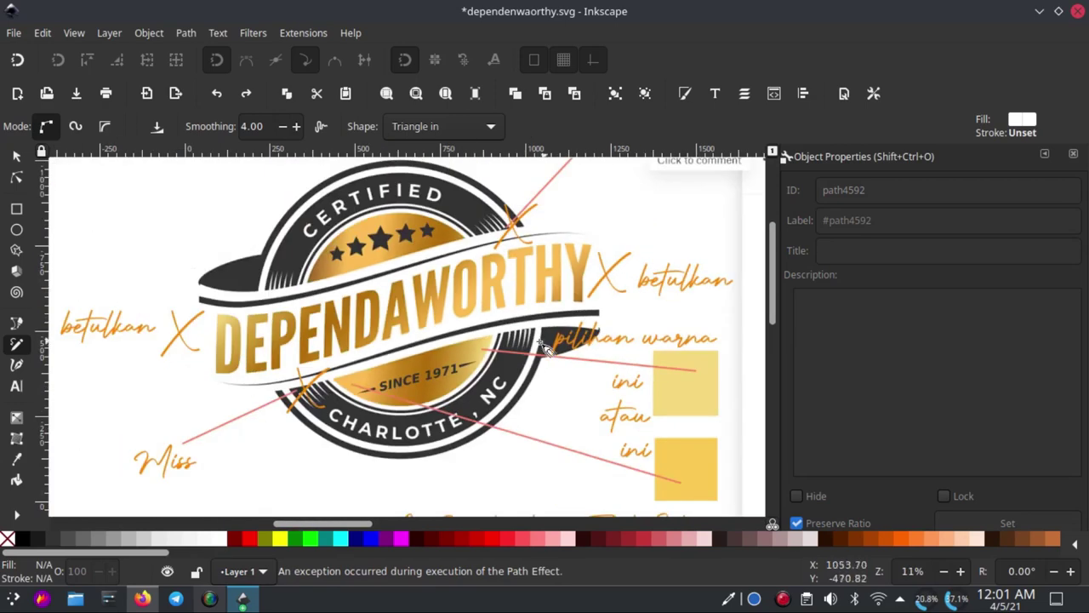
scroll(544, 349, "down", 3, "ctrl")
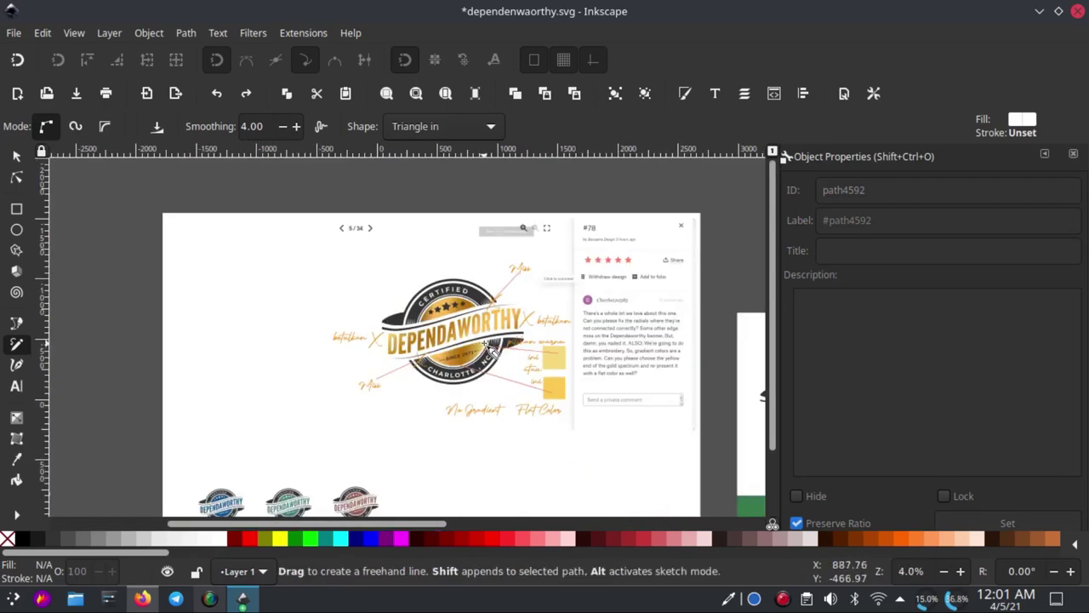
left_click(18, 157)
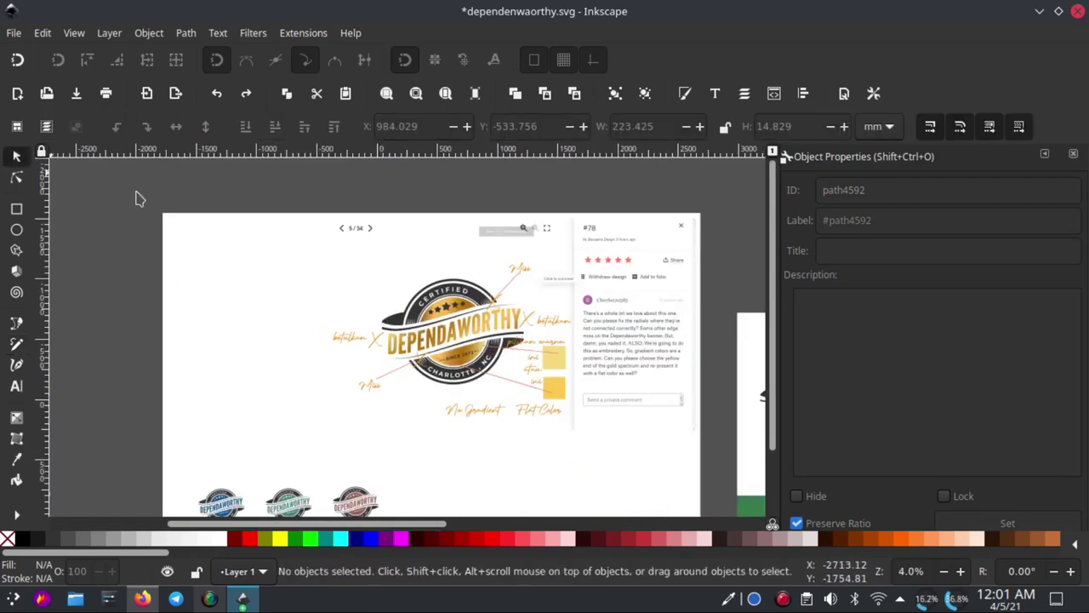
scroll(558, 286, "down", 3, "ctrl")
scroll(545, 279, "up", 2, "ctrl")
scroll(466, 235, "up", 3, "ctrl")
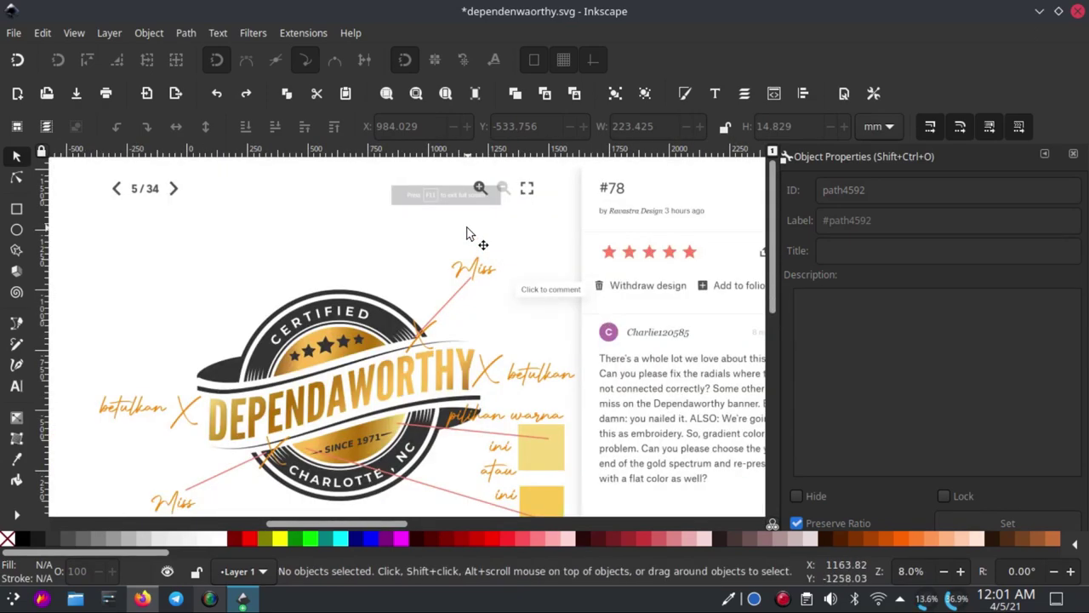
scroll(481, 228, "down", 2, "ctrl")
scroll(425, 323, "down", 3, "ctrl")
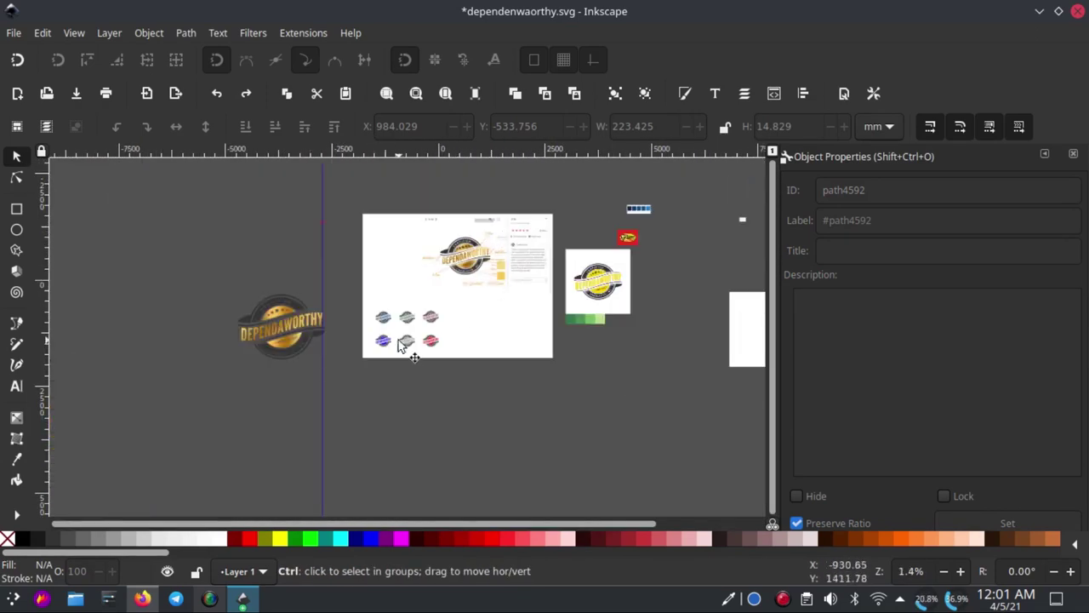
scroll(401, 332, "up", 4, "ctrl")
scroll(502, 369, "up", 1, "ctrl")
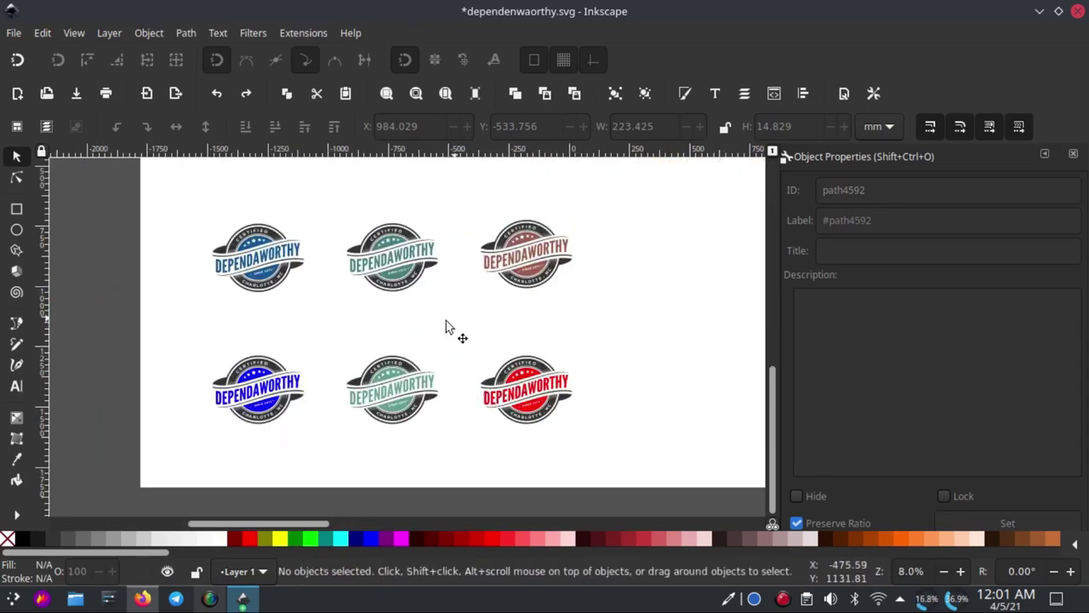
scroll(559, 426, "up", 3, "ctrl")
scroll(511, 400, "up", 2, "ctrl")
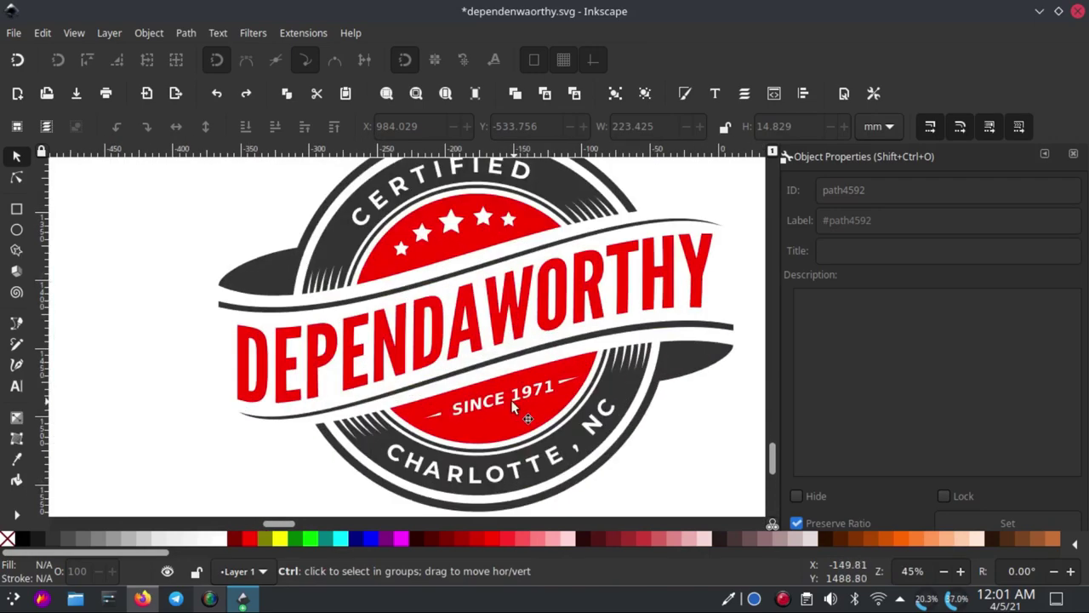
scroll(420, 377, "left", 5, "shift")
scroll(499, 360, "left", 2, "shift")
scroll(494, 409, "left", 5, "shift")
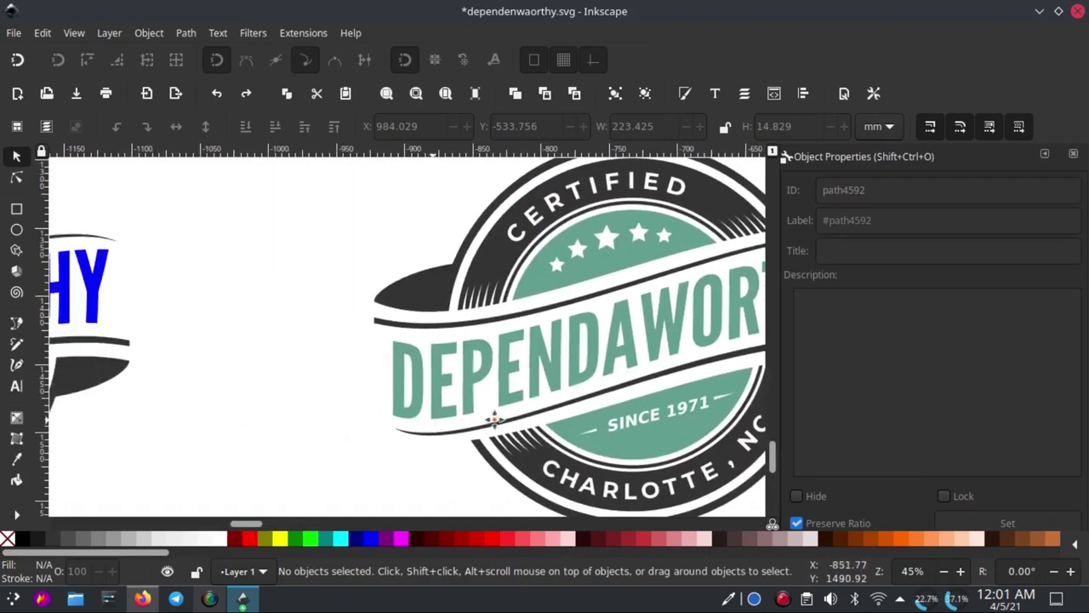
scroll(494, 418, "left", 5, "shift")
scroll(543, 436, "down", 1, "ctrl")
scroll(511, 409, "down", 3, "ctrl")
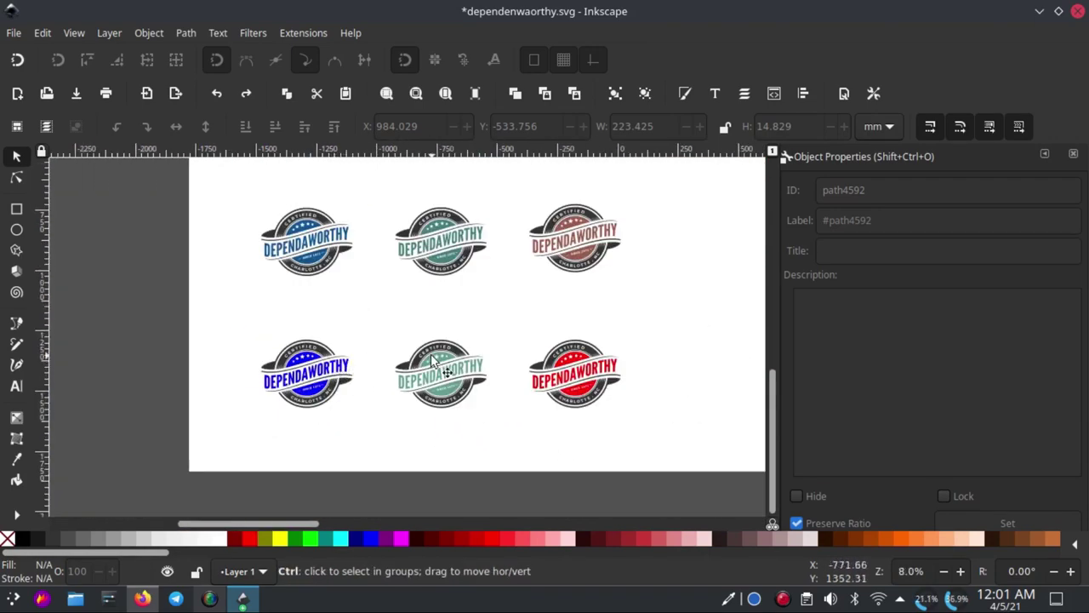
scroll(288, 368, "down", 3, "ctrl")
left_click_drag(218, 261, 515, 464)
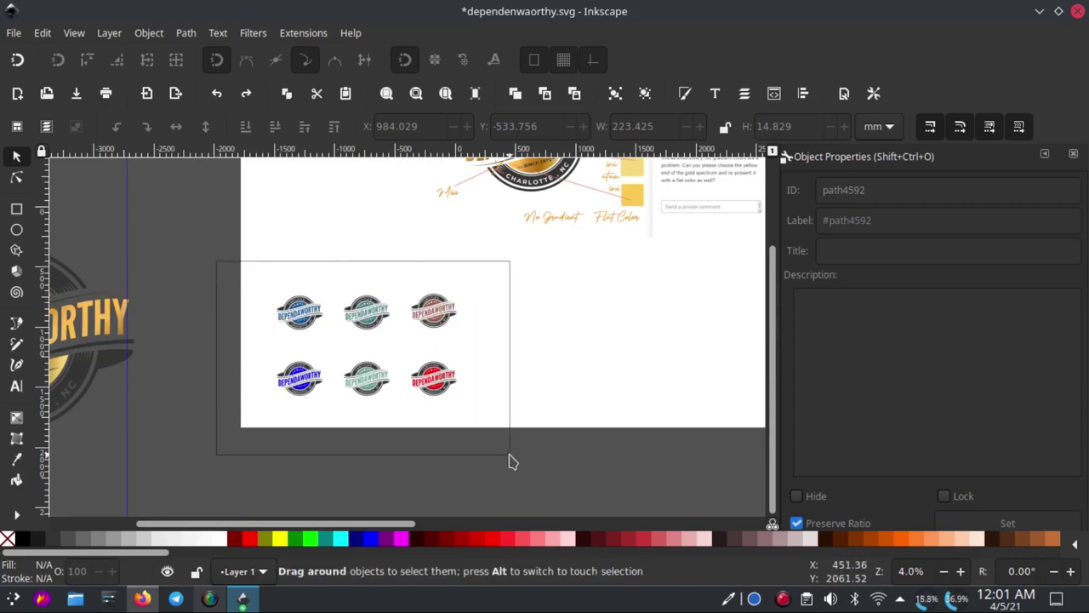
left_click(583, 459)
scroll(440, 341, "up", 1, "ctrl")
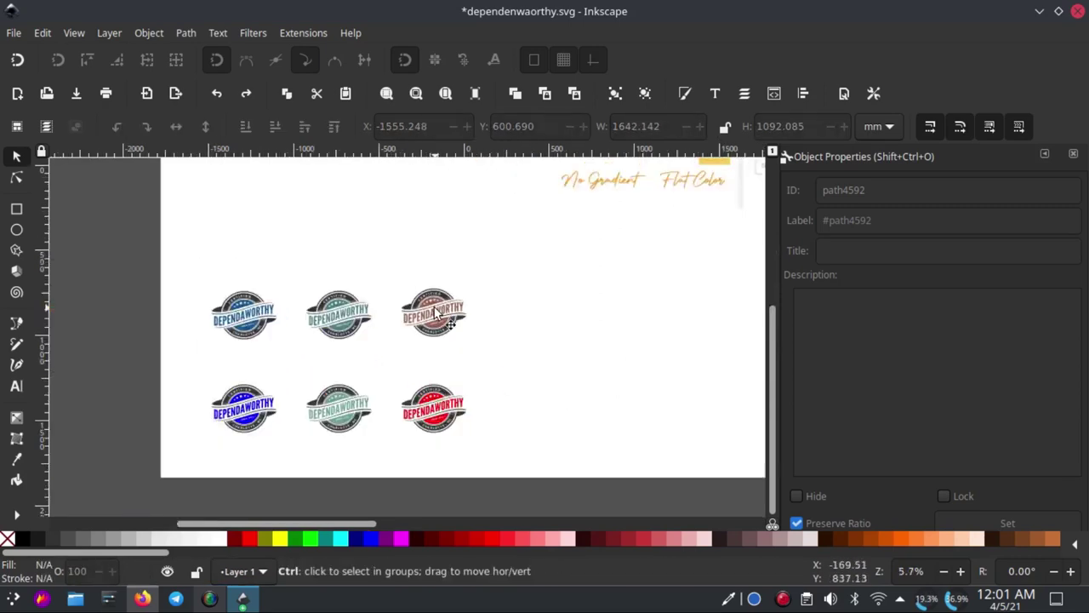
scroll(442, 315, "up", 2, "ctrl")
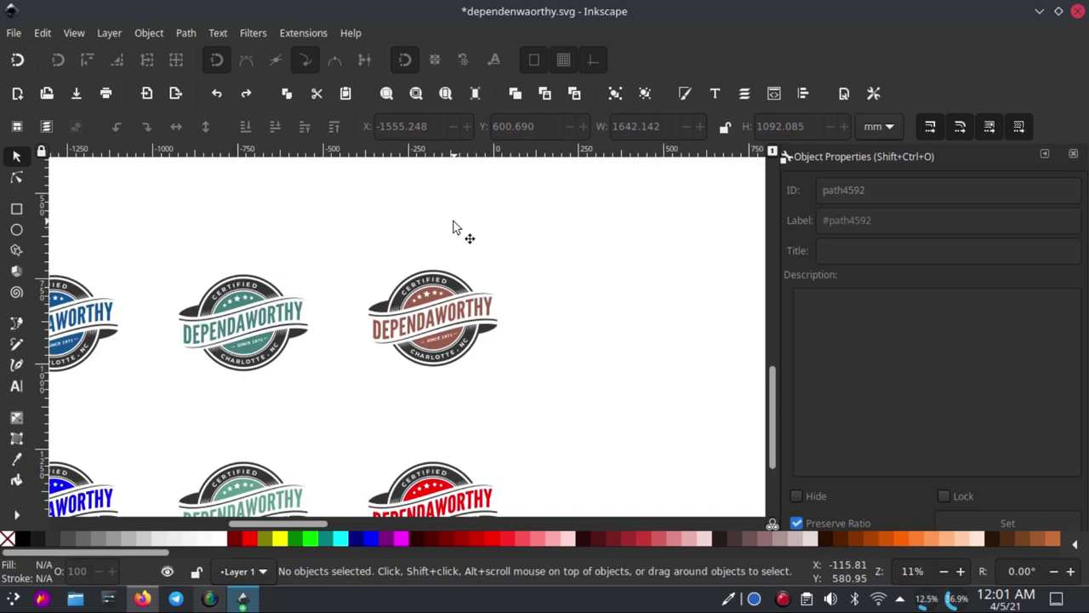
scroll(453, 227, "down", 4, "ctrl")
scroll(630, 224, "down", 3, "ctrl")
scroll(590, 282, "up", 1, "ctrl")
scroll(403, 299, "up", 3, "ctrl")
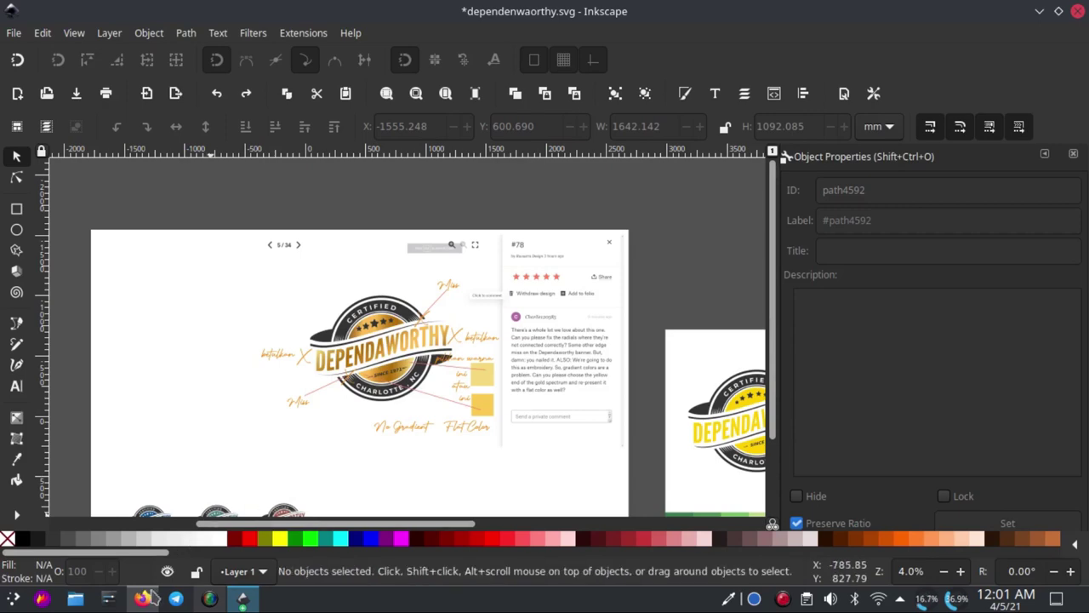
Step: Switch to the storage sheds contest tab and scroll down to its Casselman Sheds entries
left_click(143, 598)
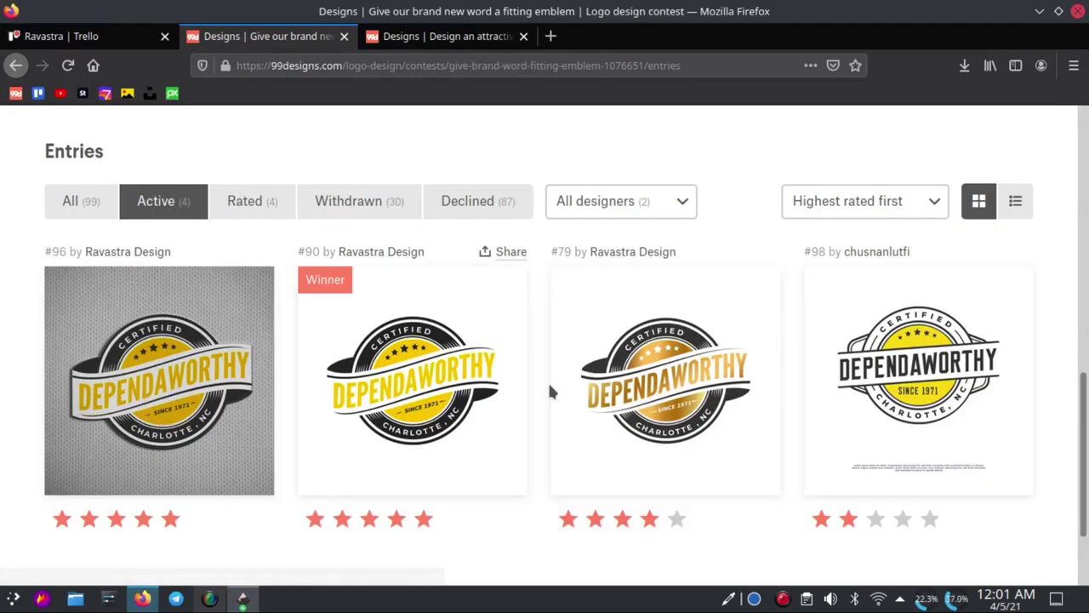
scroll(545, 374, "up", 5)
scroll(269, 397, "up", 3)
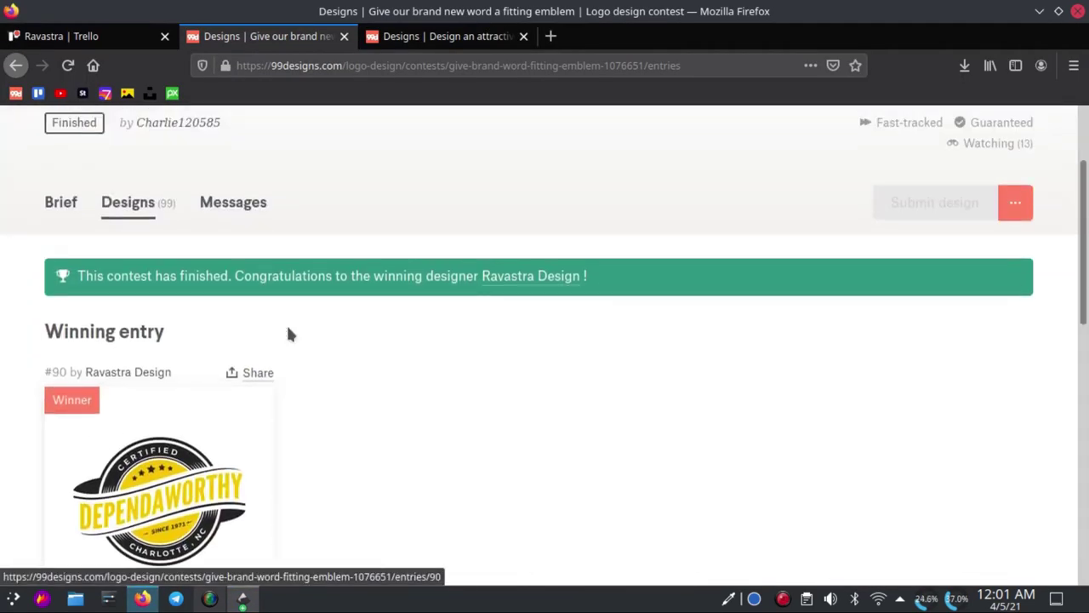
left_click(442, 36)
scroll(248, 395, "down", 1)
scroll(249, 395, "down", 1)
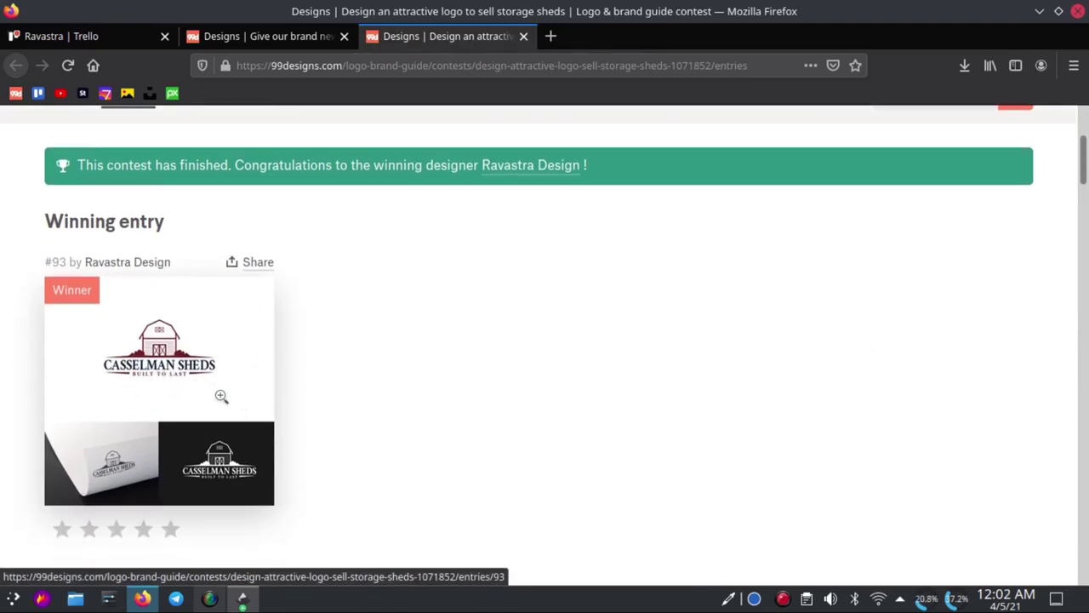
scroll(891, 335, "up", 5)
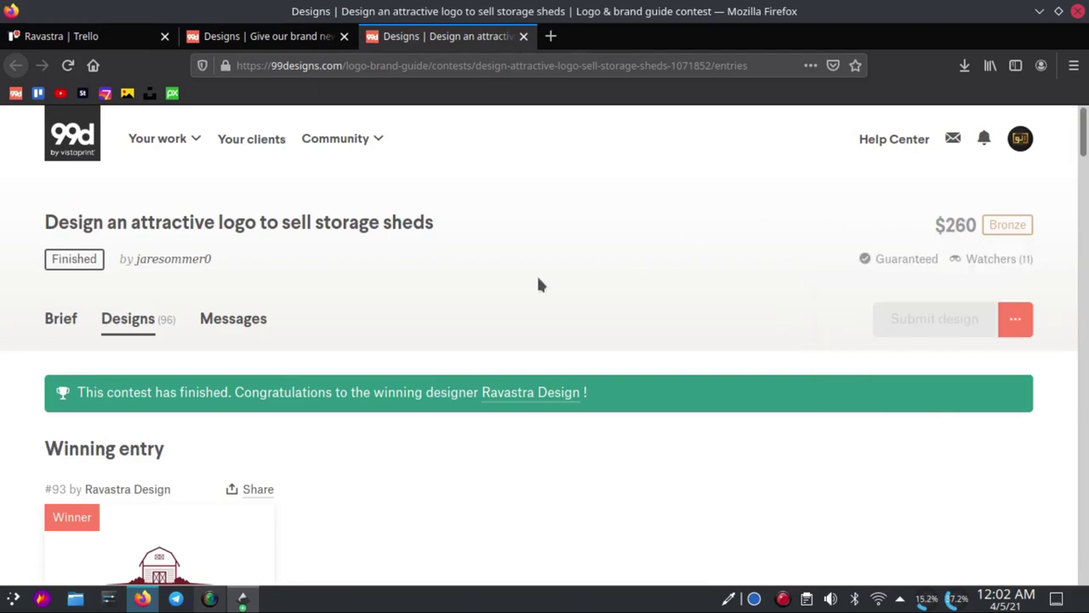
scroll(304, 319, "down", 1)
scroll(190, 333, "down", 1)
scroll(267, 318, "down", 5)
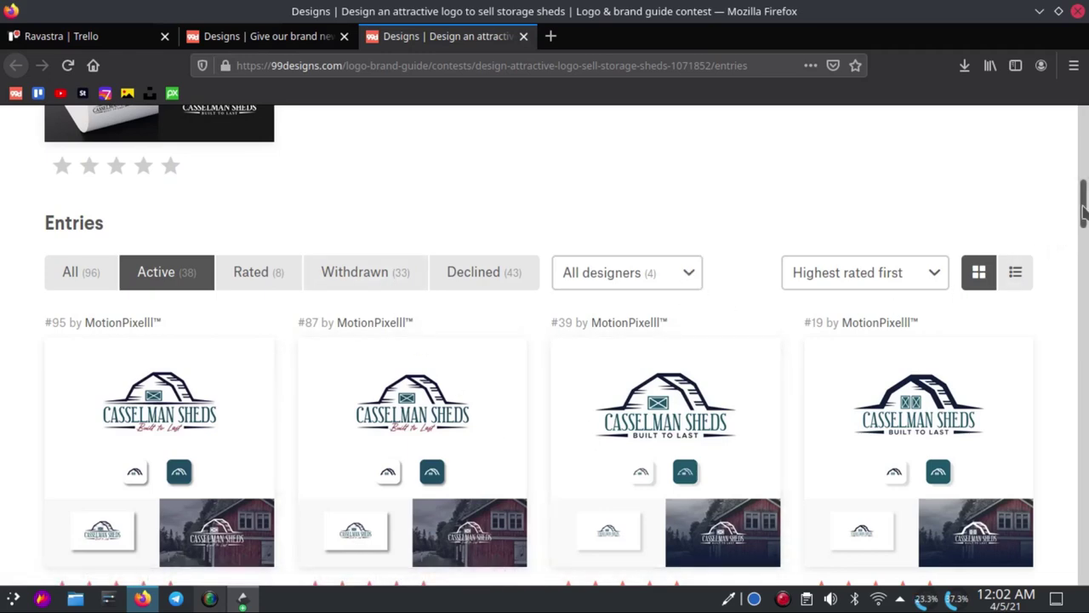
left_click_drag(1085, 205, 835, 215)
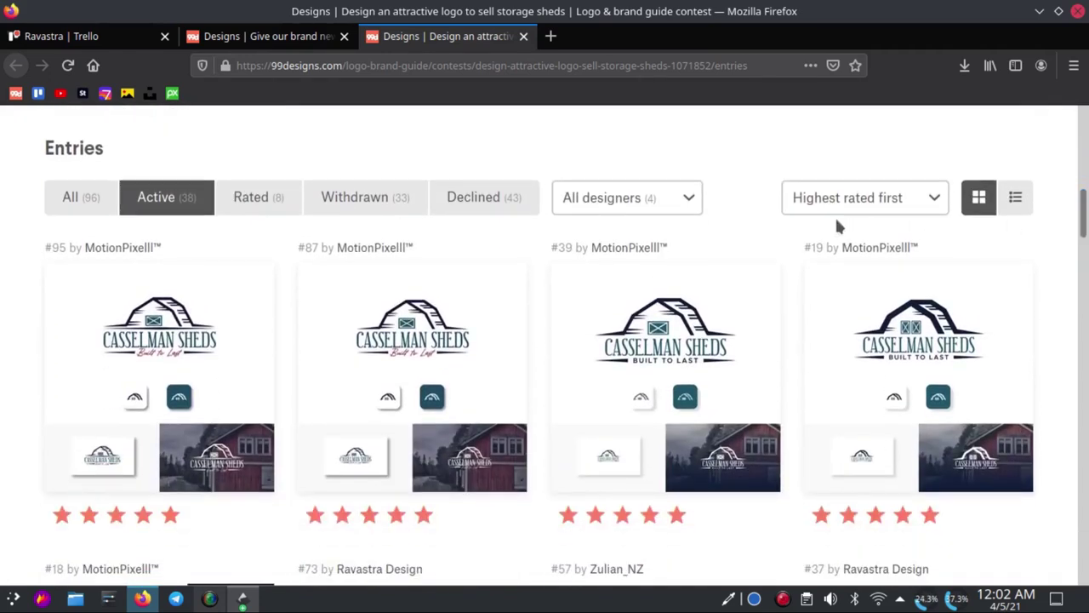
left_click(630, 200)
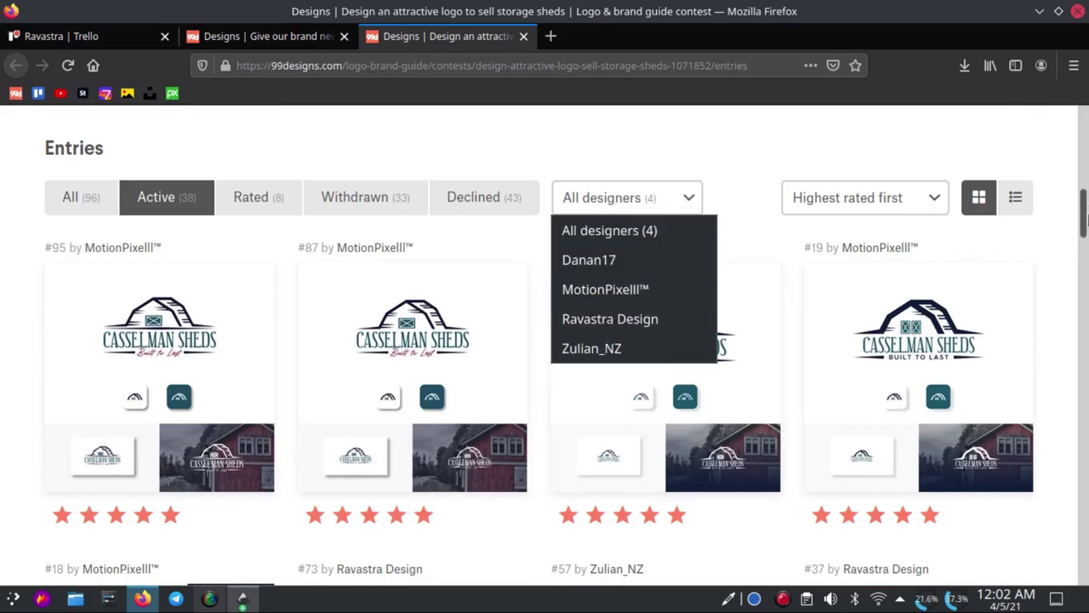
left_click(1084, 217)
scroll(1085, 225, "down", 2)
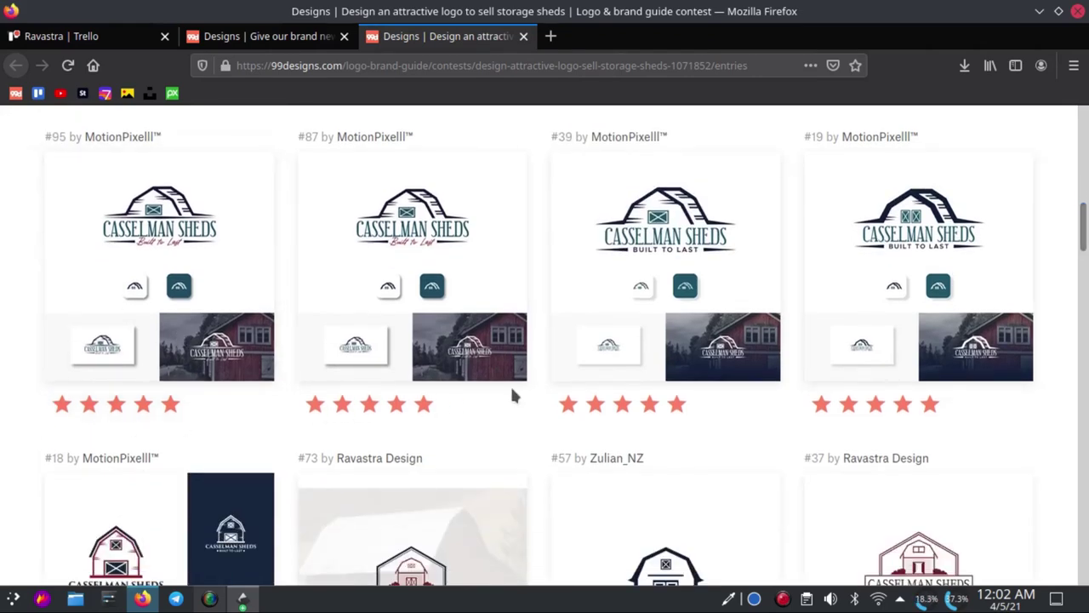
scroll(1086, 304, "down", 3)
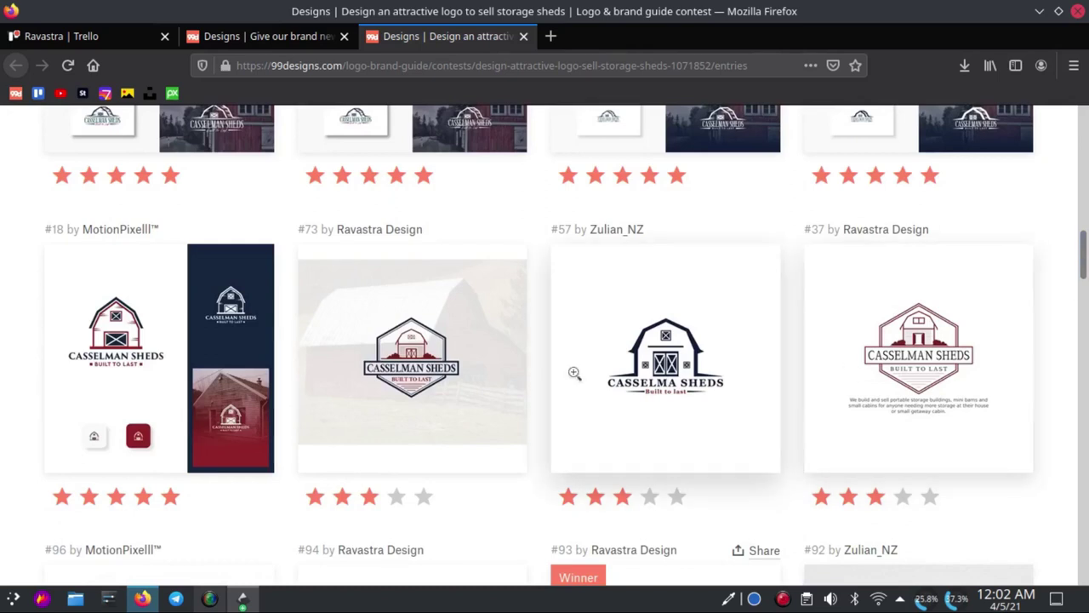
scroll(1086, 298, "down", 4)
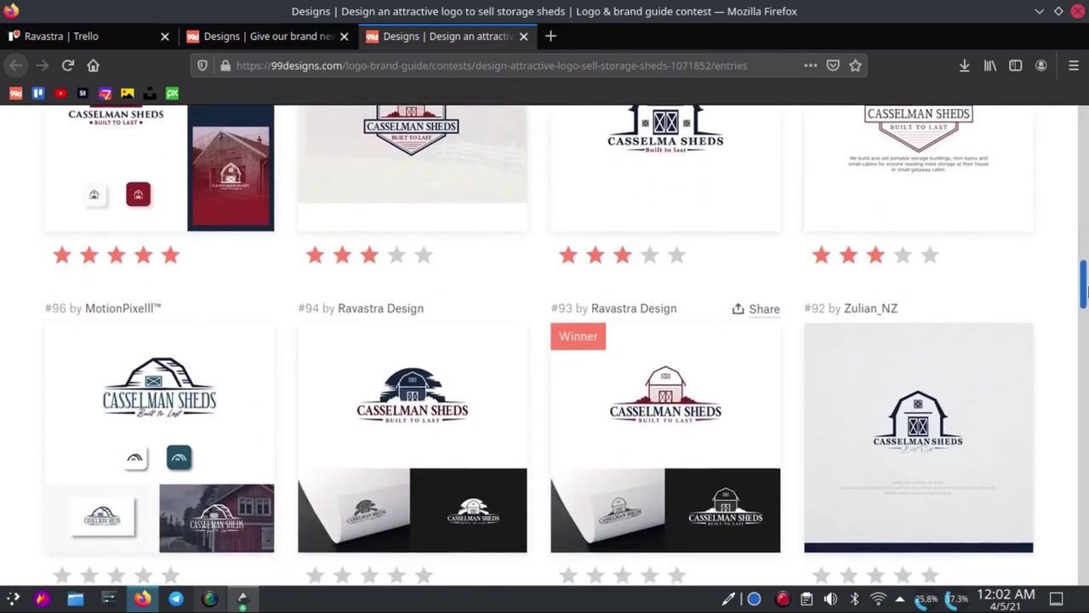
scroll(1086, 298, "down", 1)
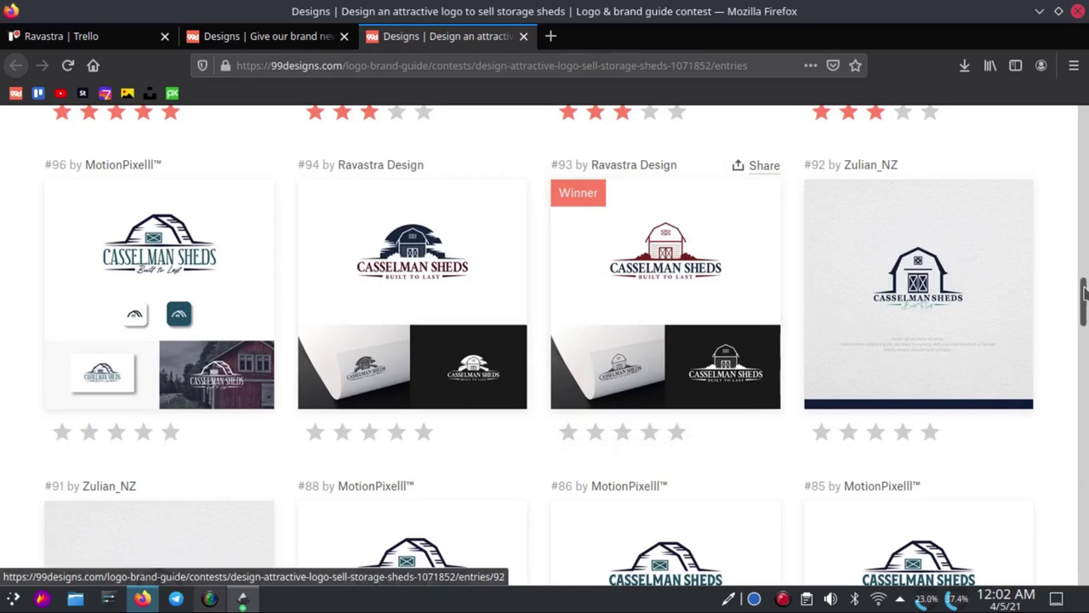
scroll(1086, 311, "up", 10)
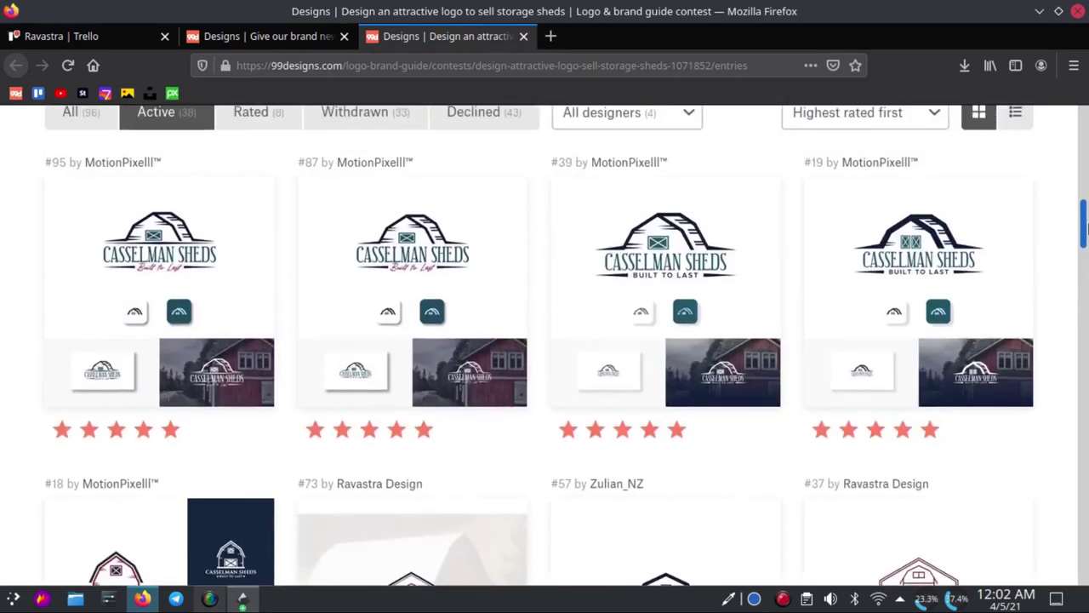
scroll(848, 323, "down", 5)
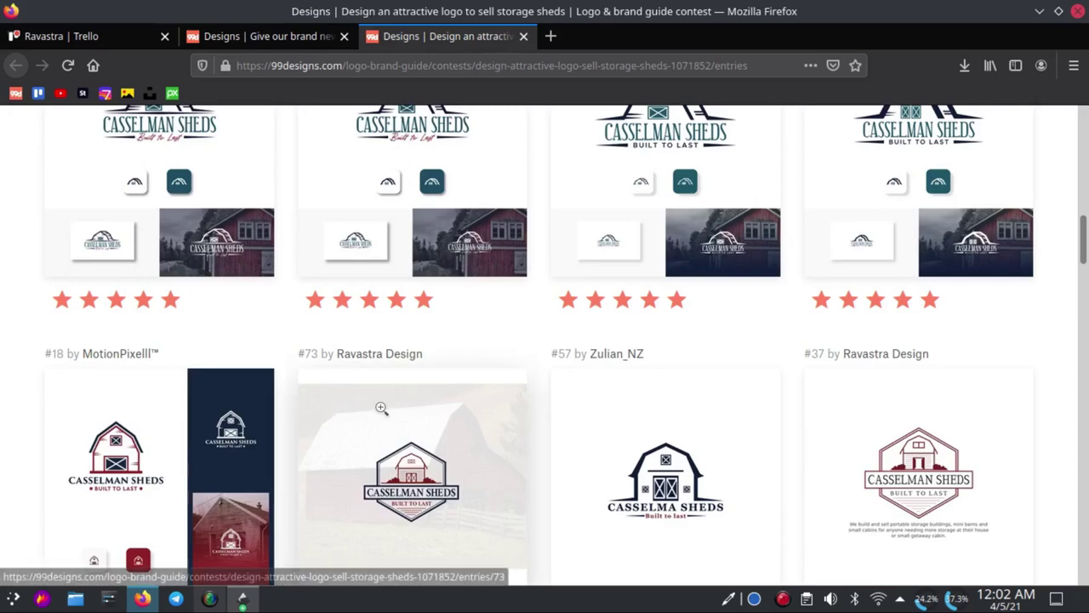
scroll(405, 359, "down", 2)
scroll(400, 375, "up", 3)
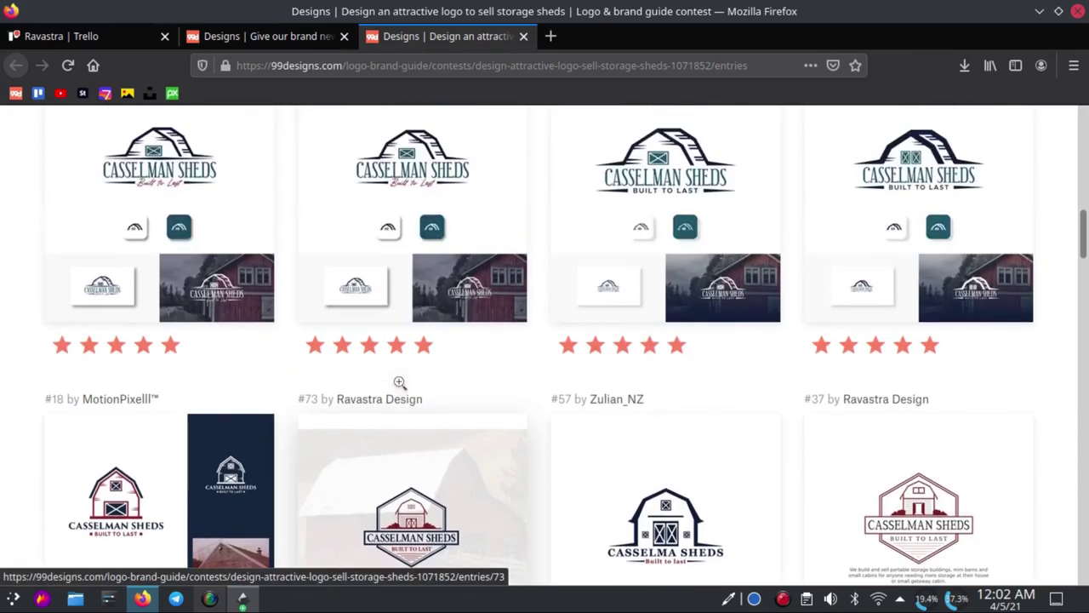
scroll(683, 372, "up", 3)
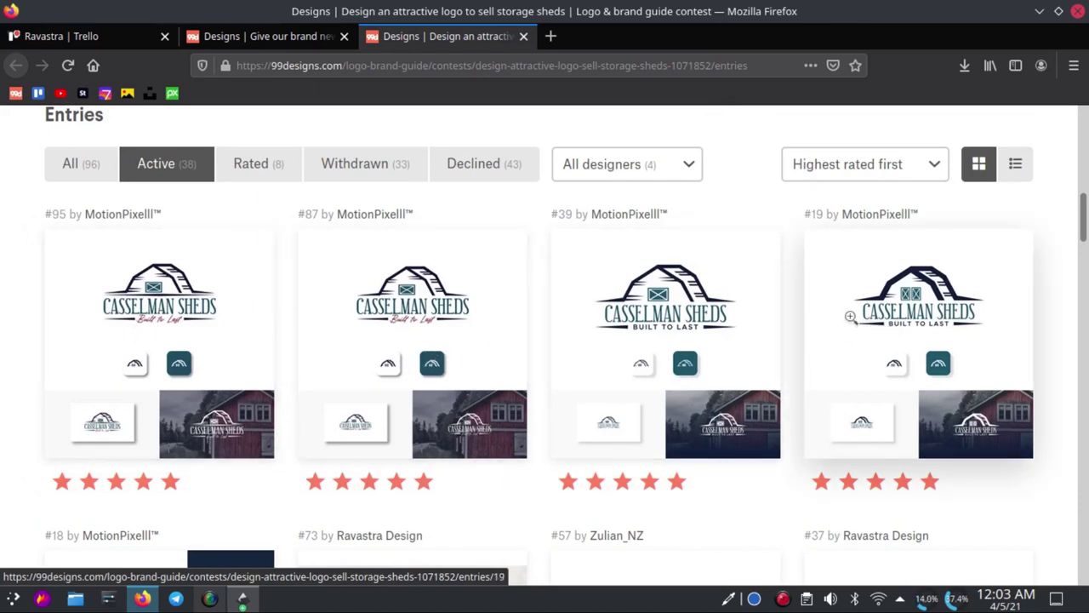
left_click(931, 301)
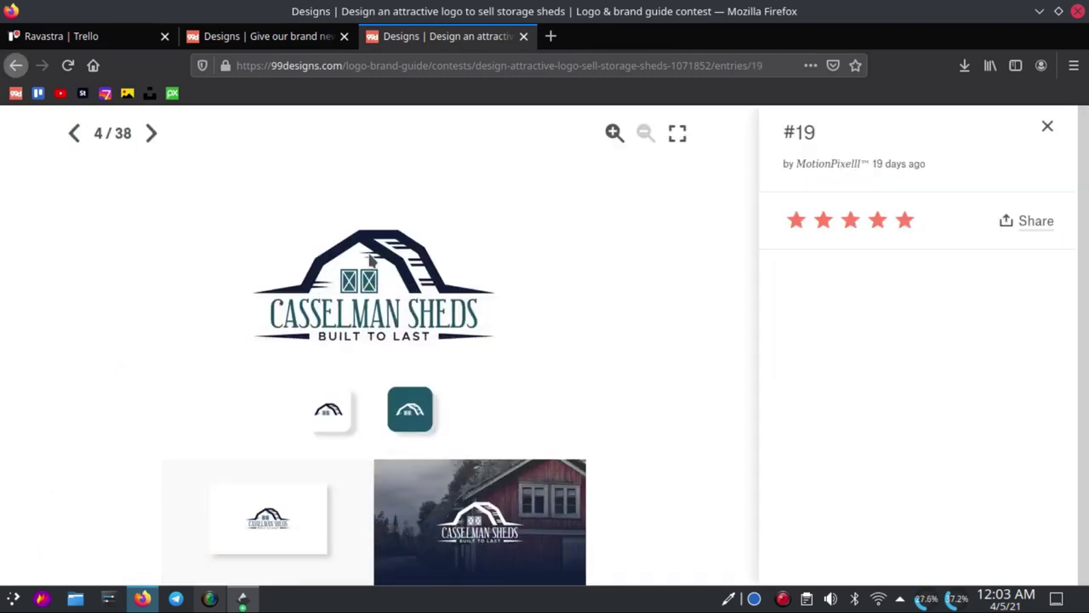
left_click(1047, 126)
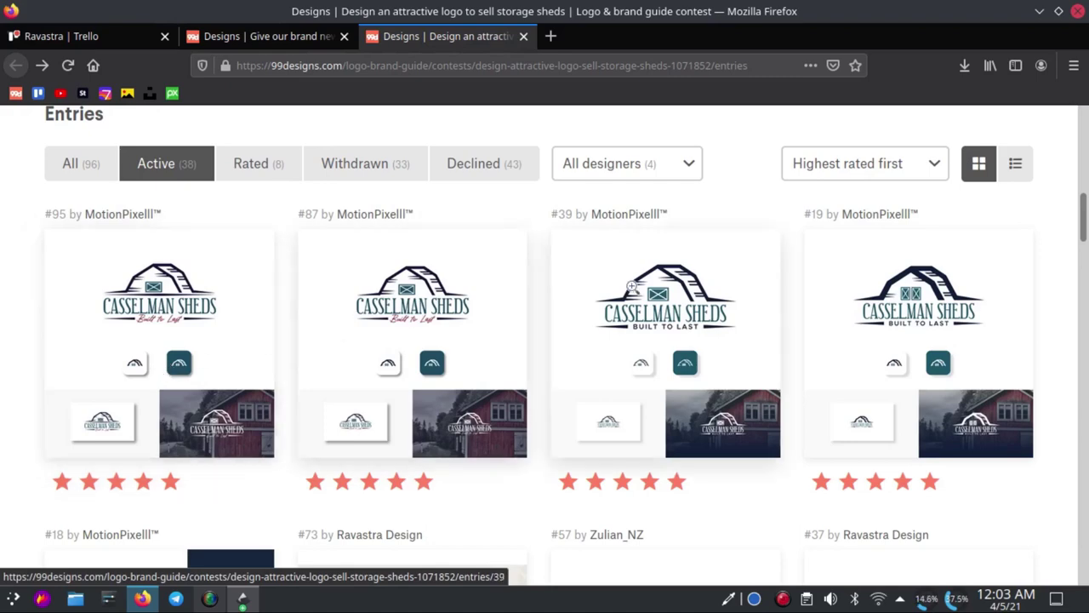
scroll(637, 287, "down", 3)
scroll(455, 360, "up", 2)
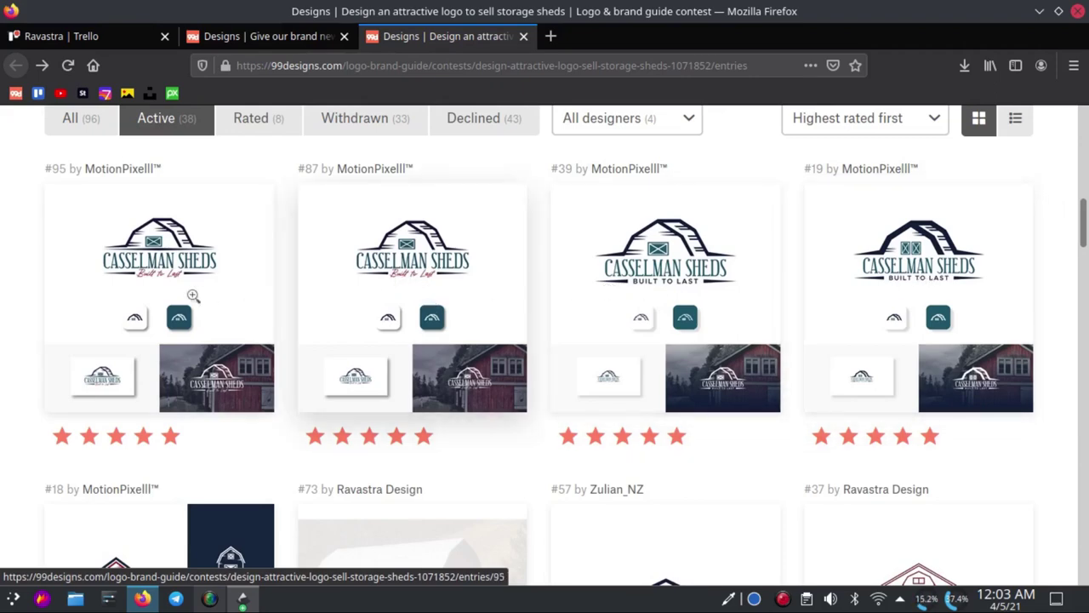
scroll(661, 332, "down", 5)
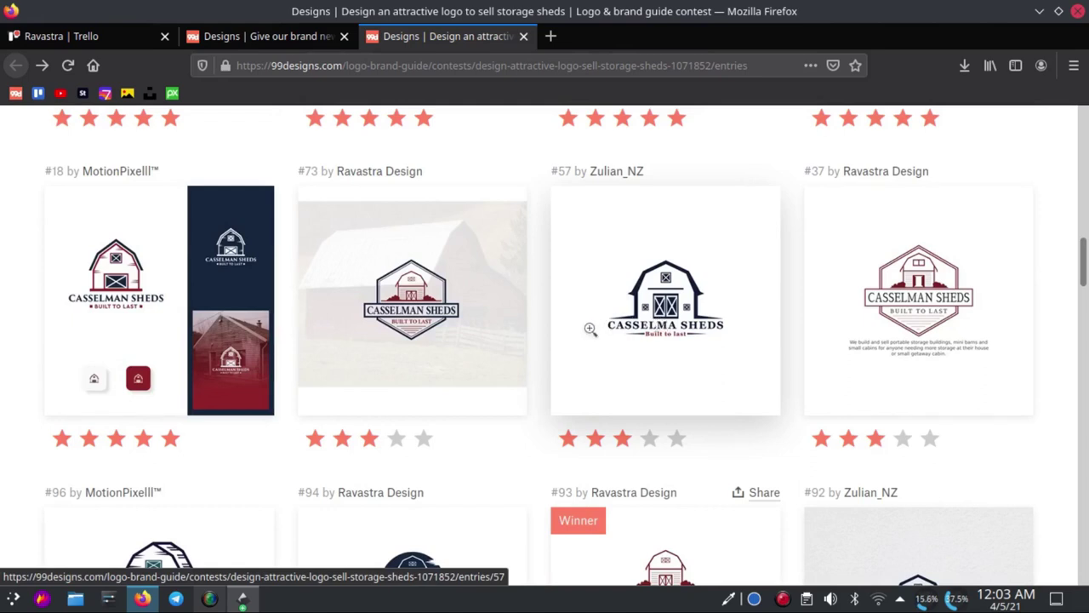
scroll(569, 330, "down", 2)
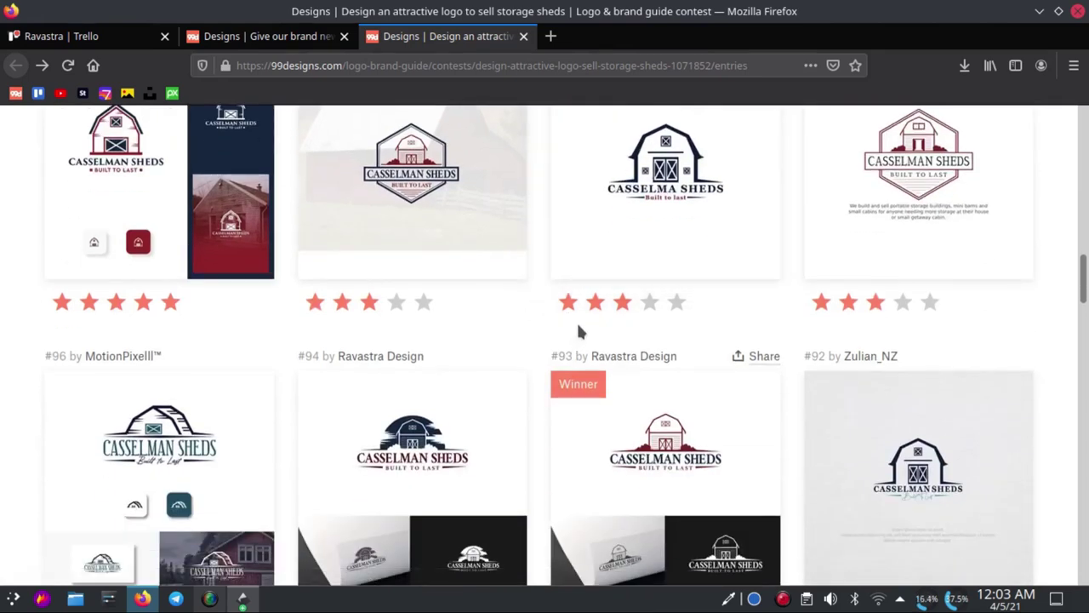
scroll(577, 320, "down", 1)
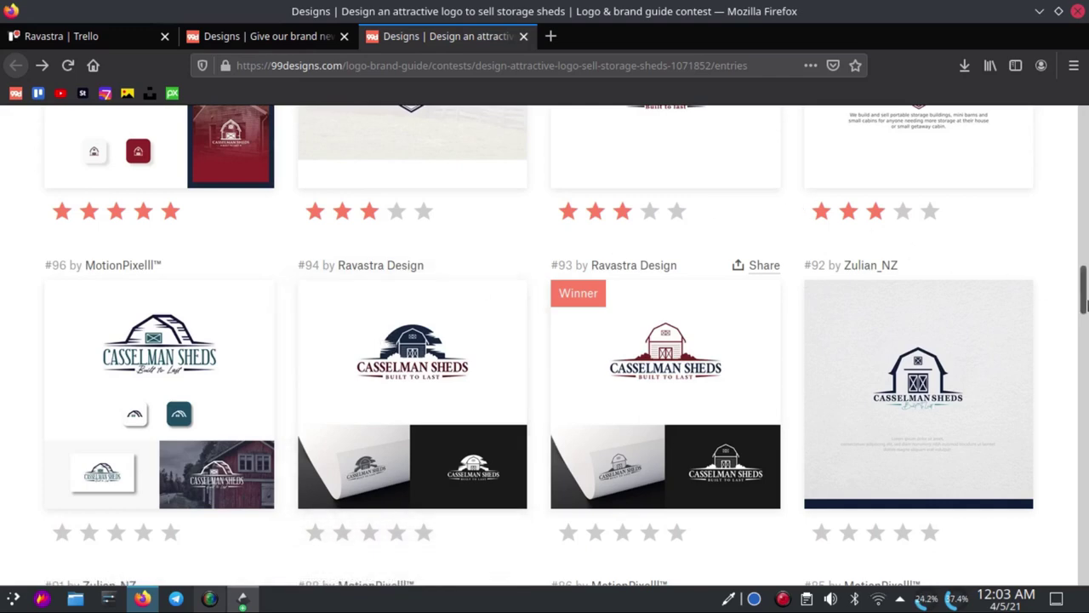
left_click_drag(1083, 298, 1082, 145)
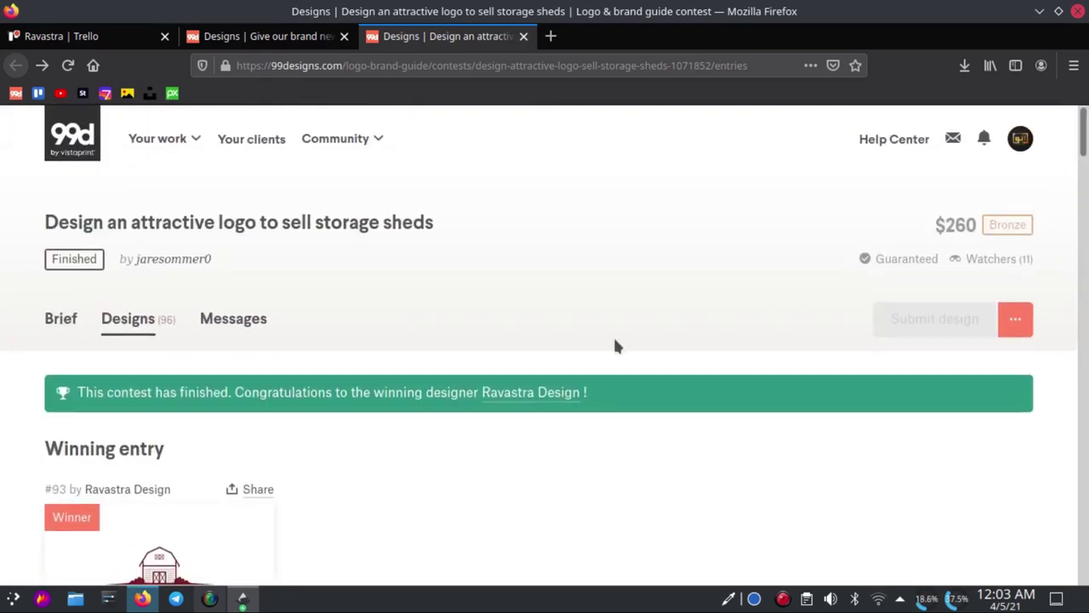
scroll(429, 462, "down", 1)
scroll(429, 461, "down", 2)
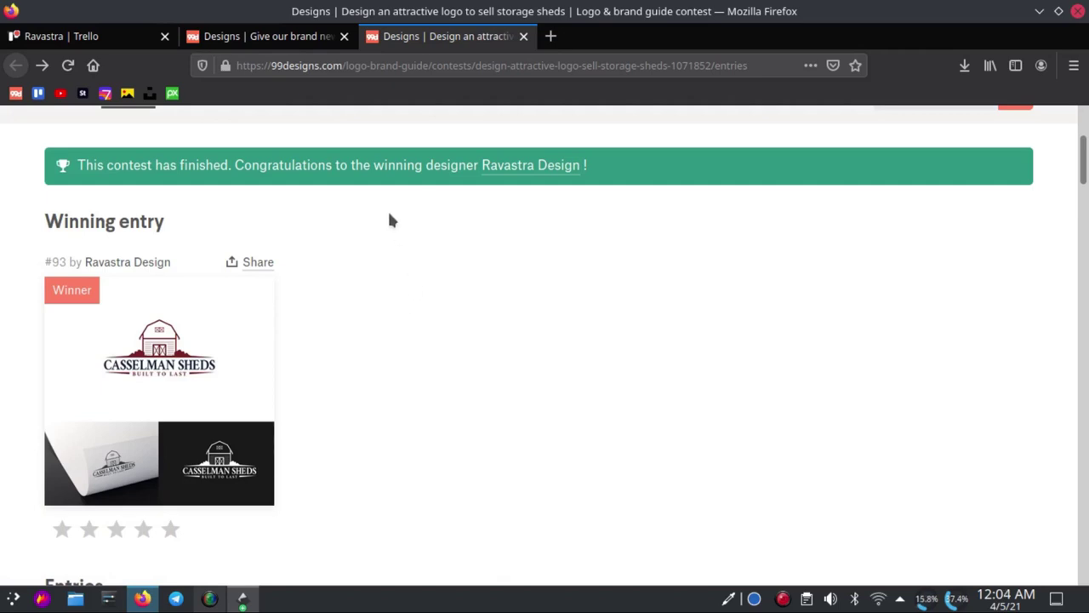
Step: Use the Valuta FX converter to convert 1060 US dollars into rupiah (15.397.317,45 IDR)
left_click(551, 36)
left_click(443, 146)
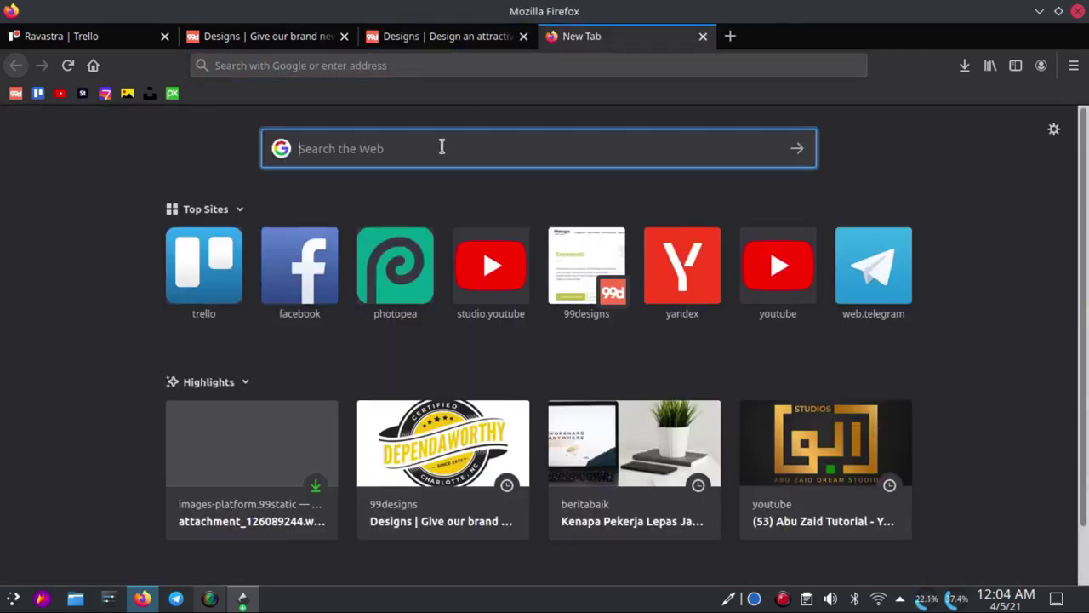
type("rupish")
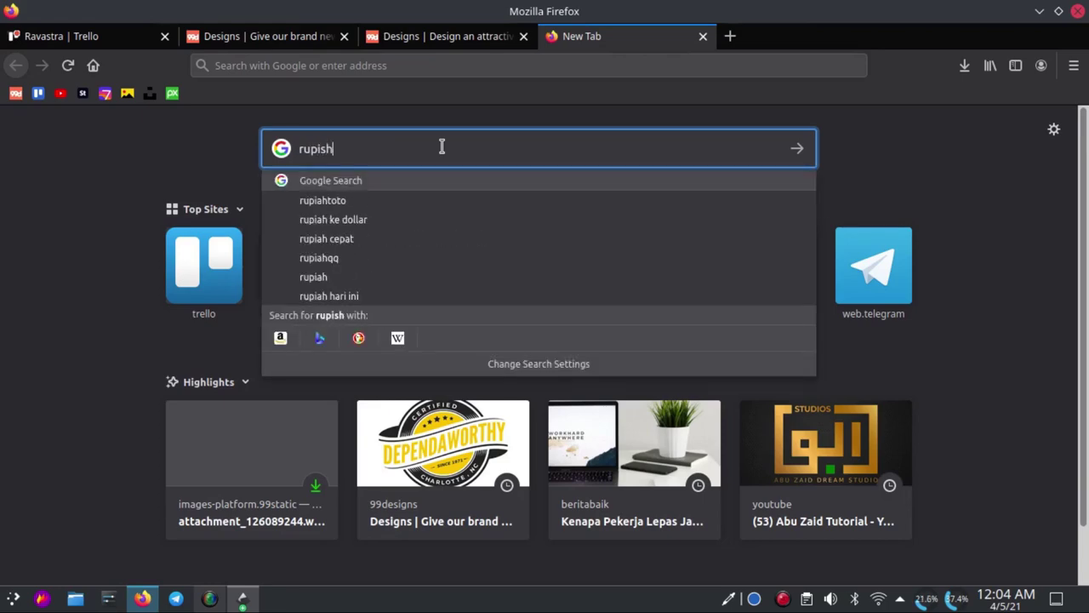
left_click(392, 219)
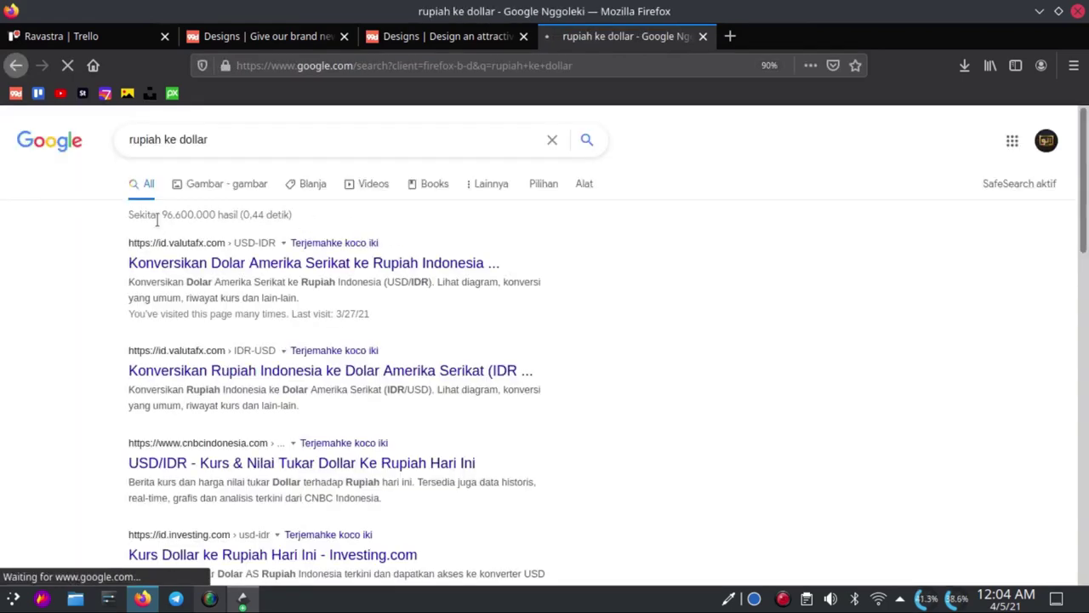
left_click(189, 263)
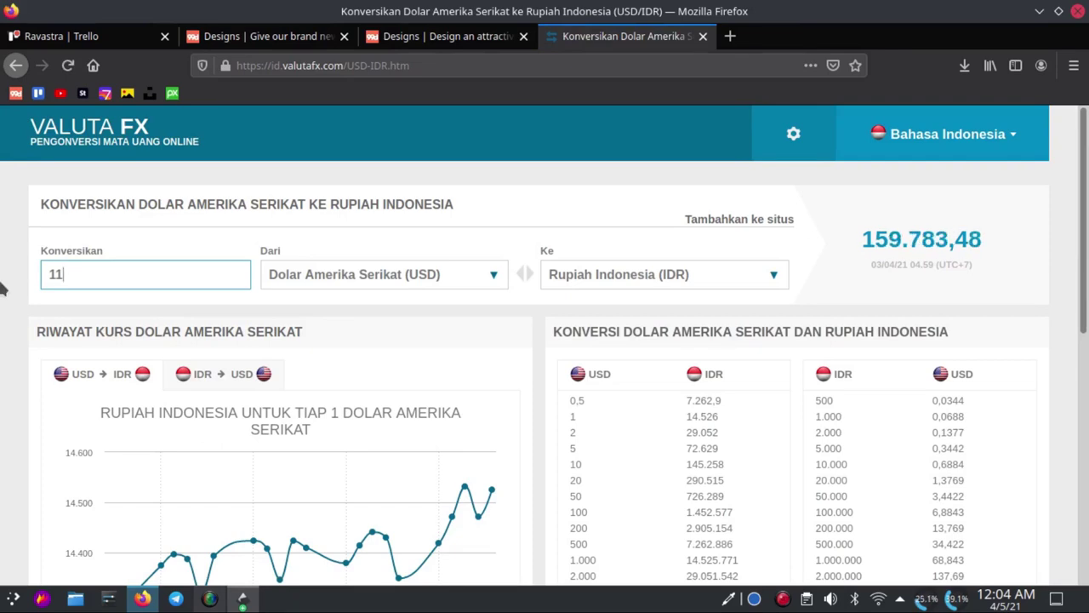
key("BackSpace")
type("060")
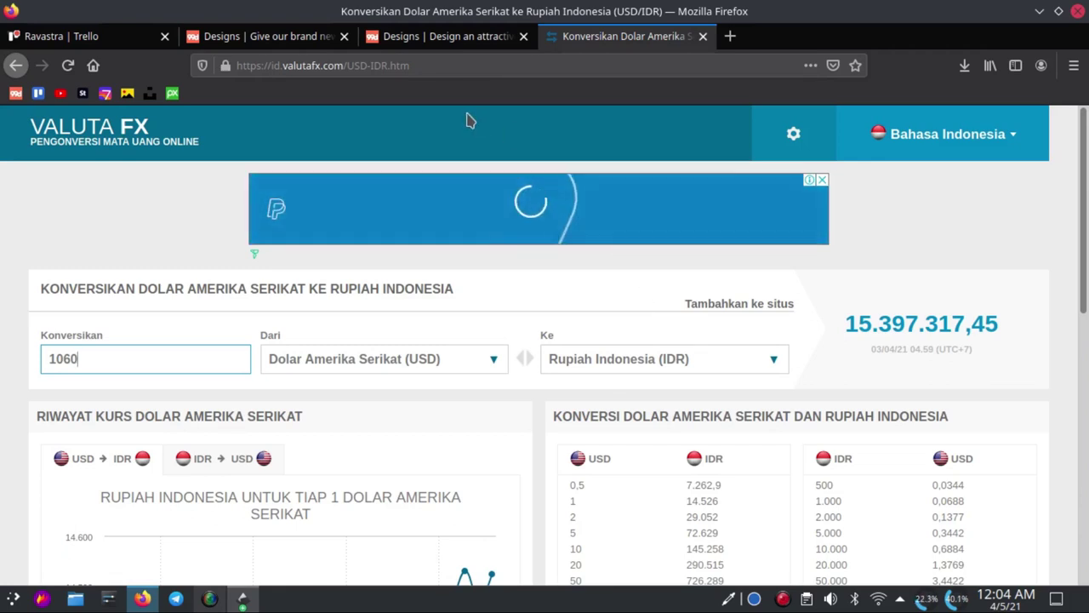
left_click(455, 45)
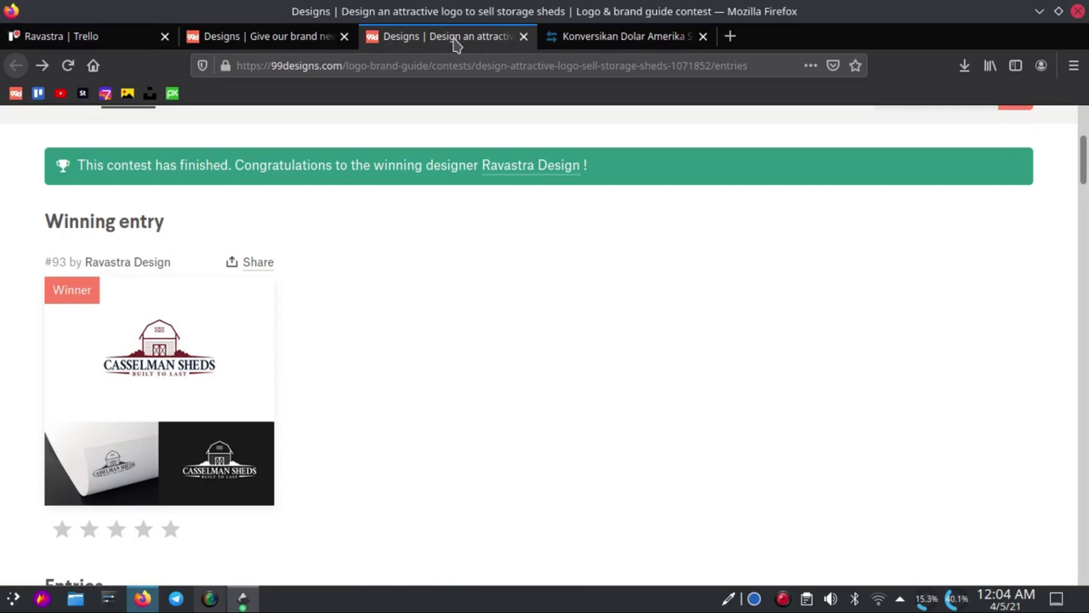
Step: Bring up the Casselman Sheds.svg drawing window in Inkscape
left_click(243, 598)
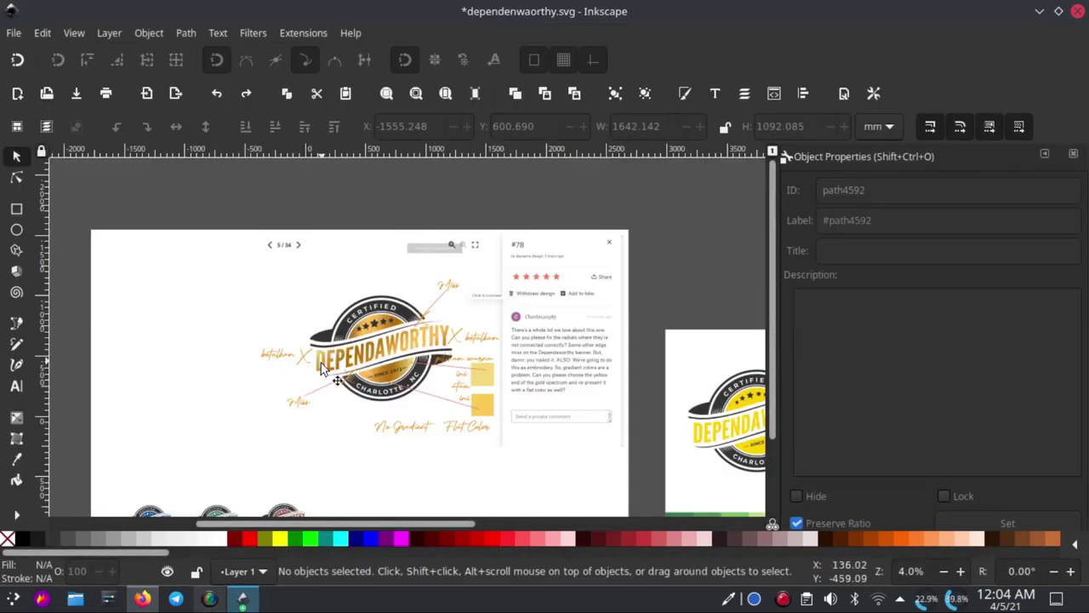
left_click(243, 598)
scroll(507, 368, "down", 2)
scroll(509, 319, "up", 2)
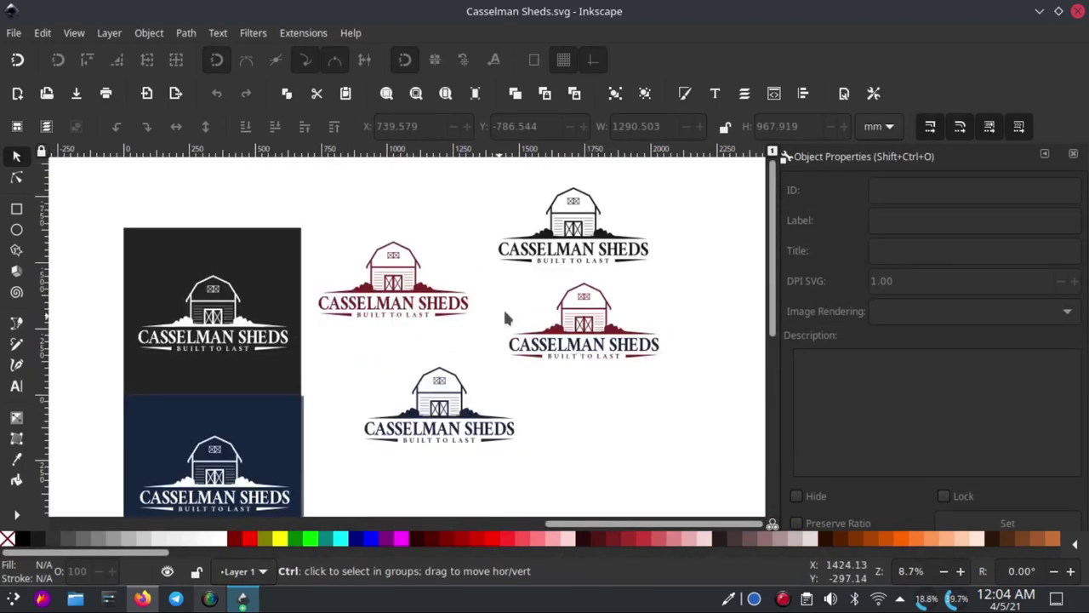
scroll(604, 254, "up", 2)
scroll(612, 235, "down", 2)
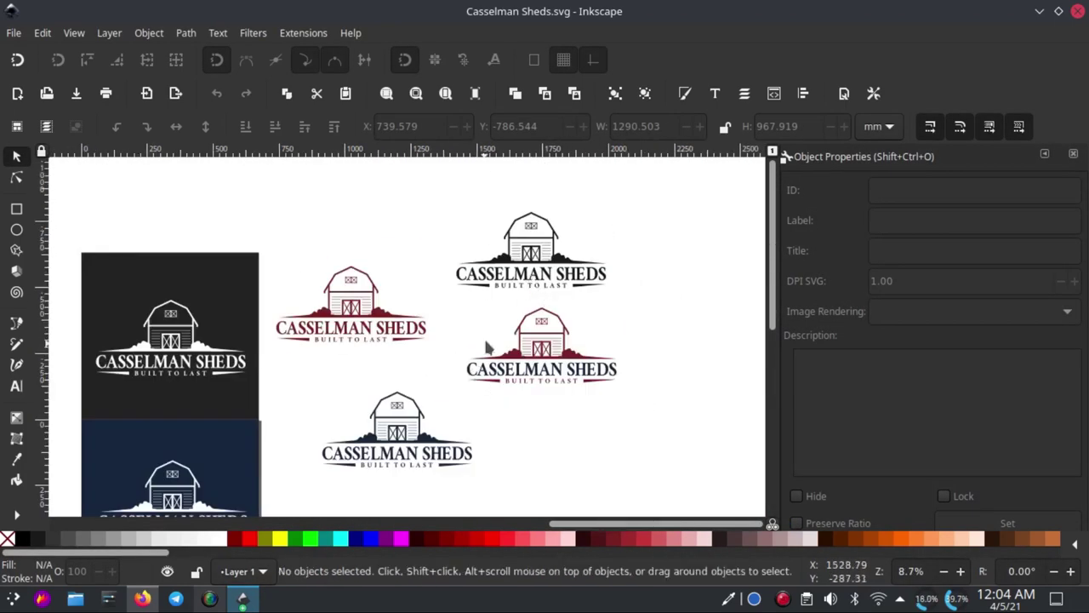
Step: Enable Split View Mode and sweep the divider to compare the barn logos as outlines and in colour
left_click(74, 34)
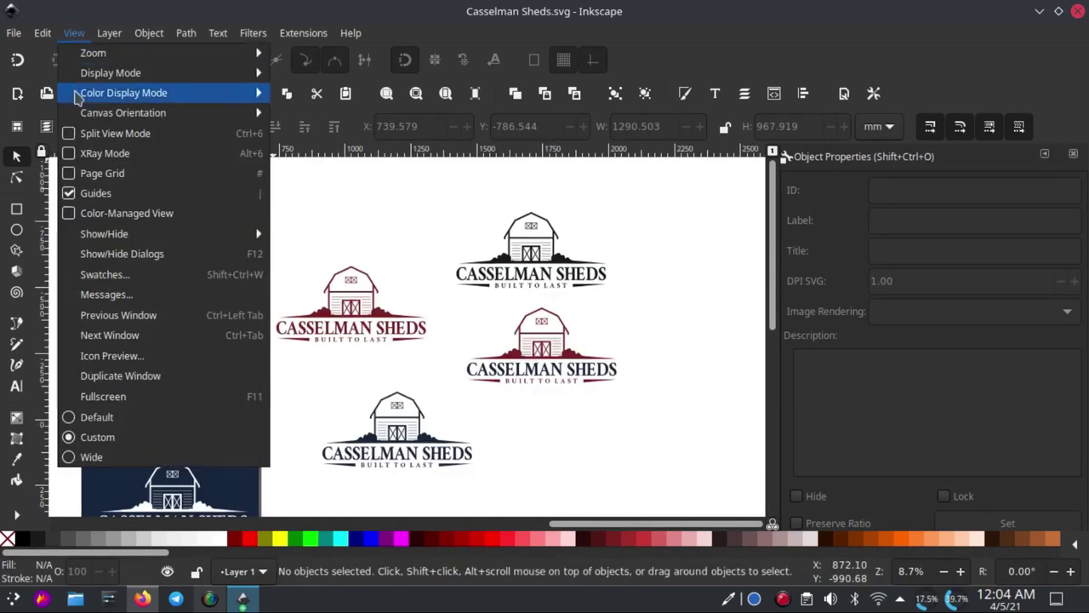
left_click(94, 129)
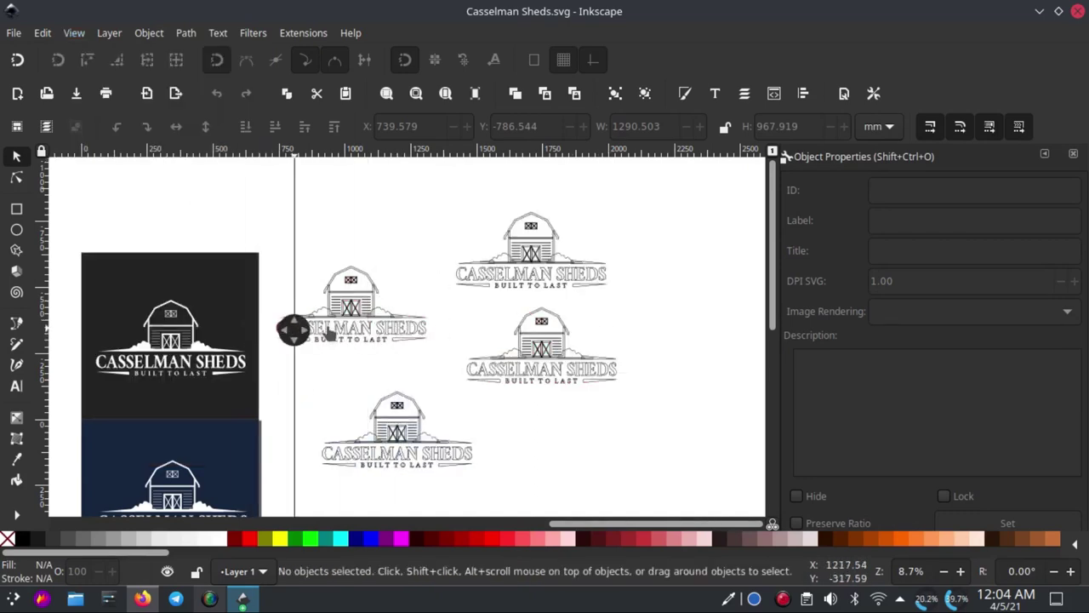
left_click_drag(407, 338, 170, 326)
scroll(347, 294, "up", 3)
scroll(348, 294, "up", 3)
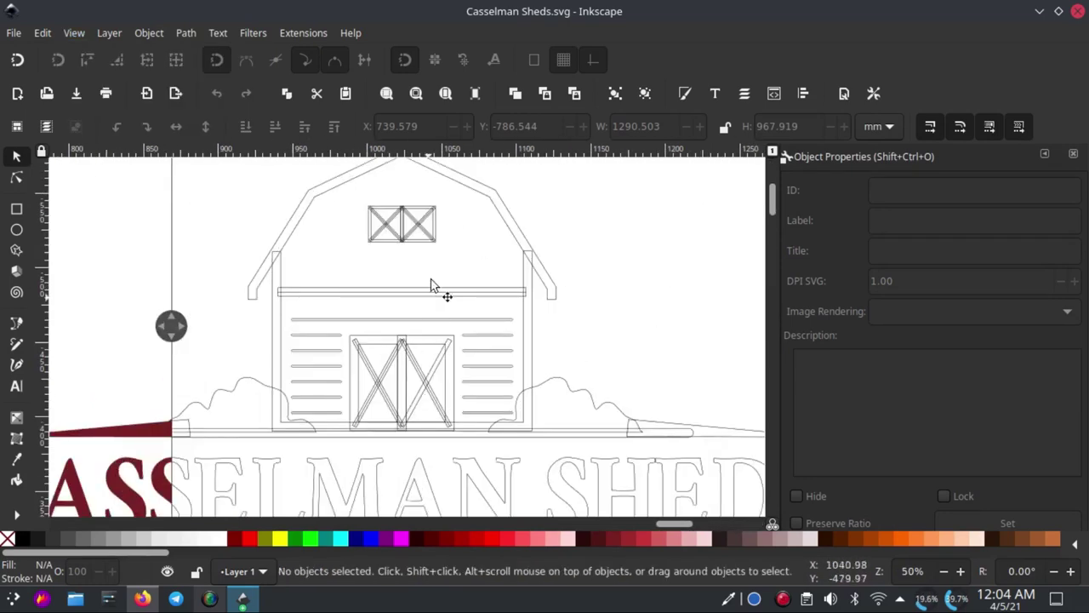
scroll(443, 374, "down", 3)
scroll(470, 379, "down", 3)
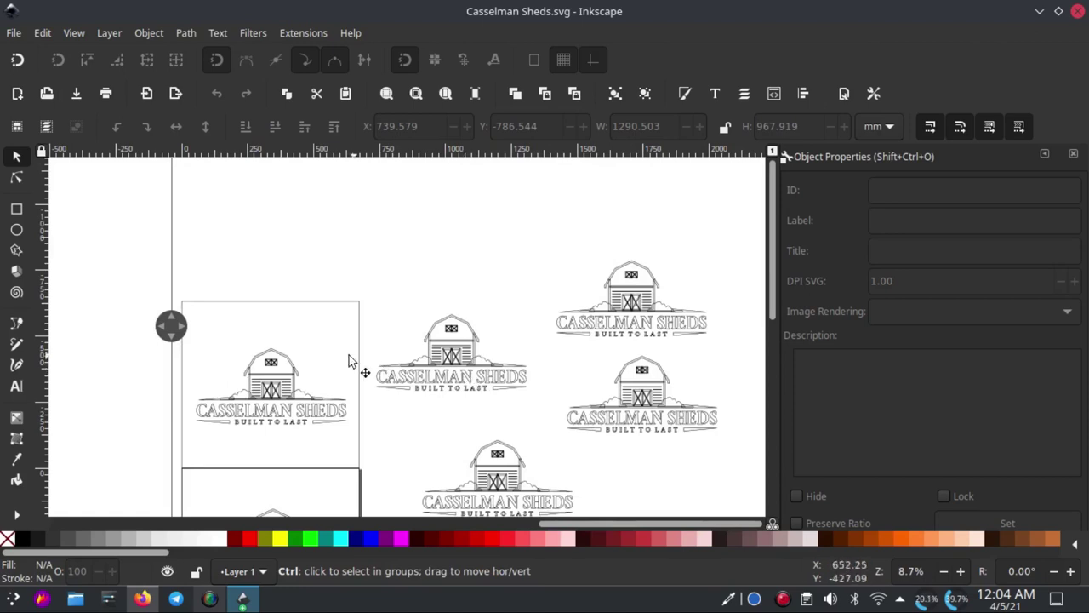
left_click_drag(170, 326, 746, 334)
scroll(525, 338, "down", 1)
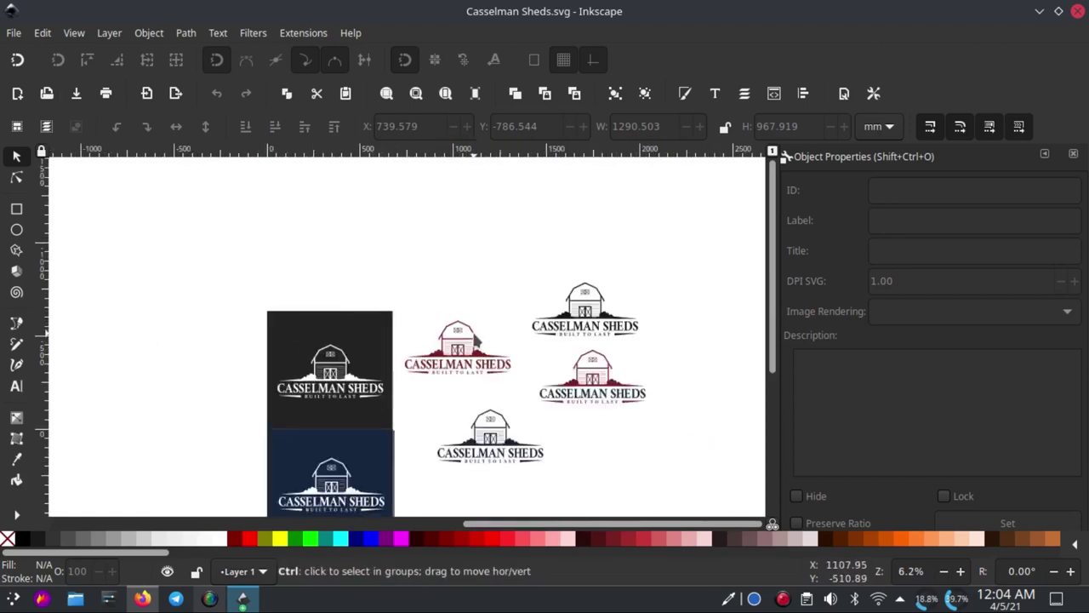
scroll(525, 338, "down", 1)
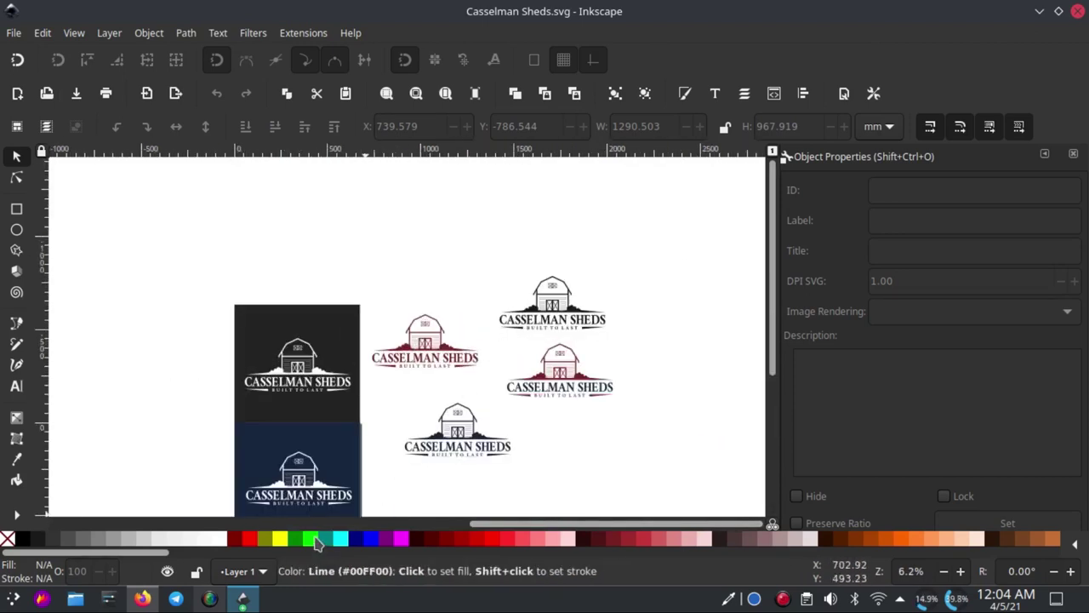